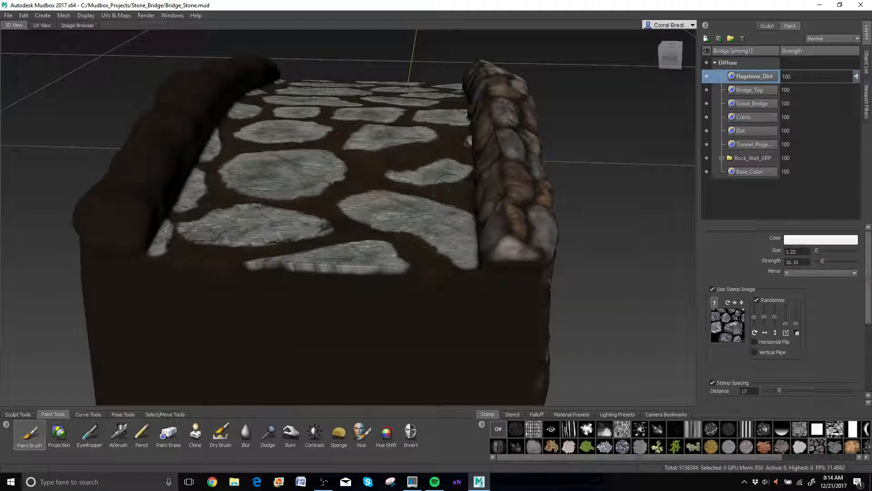
Create a 4096 Targa 8-bit RGBA paint layer named spec_Stone in the Specular channel.
{"action": "right_click_drag", "start_coordinate": [448, 190], "coordinate": [466, 185], "text": "alt"}
{"action": "left_click_drag", "start_coordinate": [466, 185], "coordinate": [402, 190], "text": "alt"}
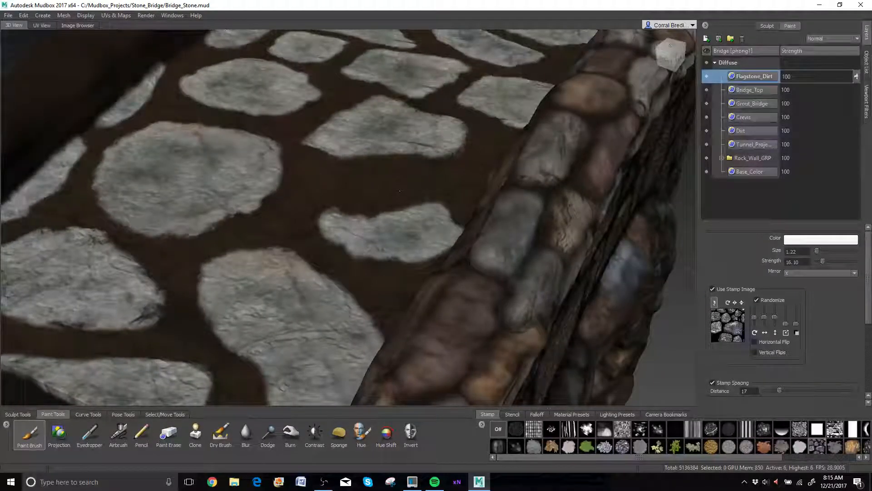
{"action": "left_click", "coordinate": [714, 62]}
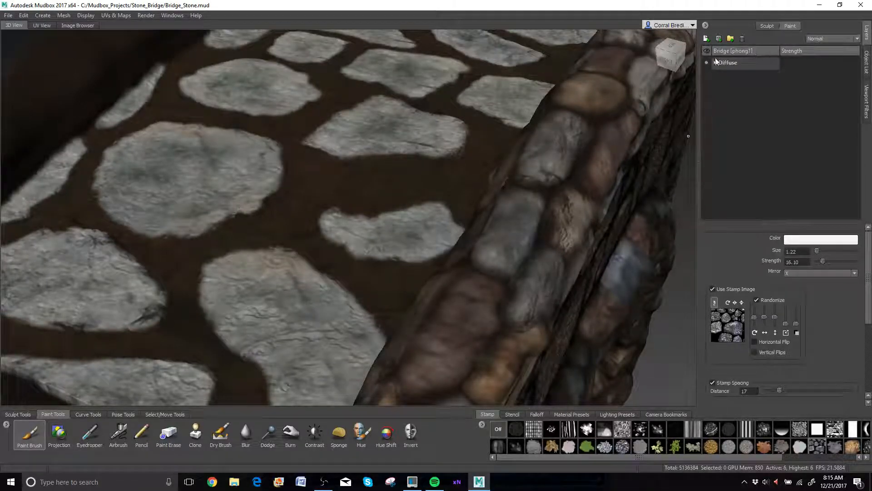
{"action": "left_click", "coordinate": [706, 40]}
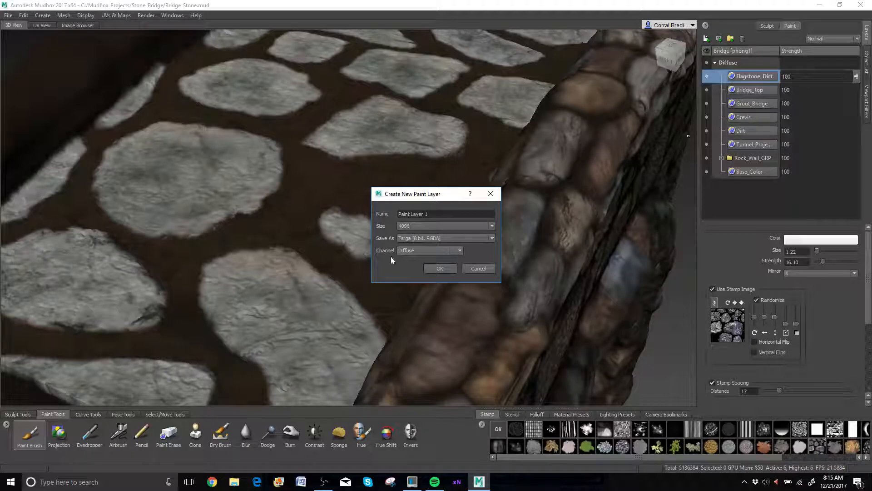
{"action": "left_click", "coordinate": [457, 251]}
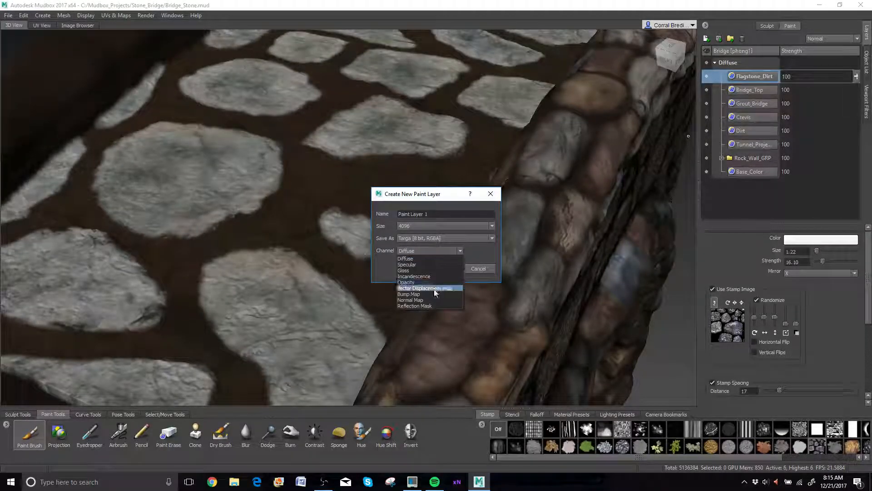
{"action": "left_click", "coordinate": [418, 265]}
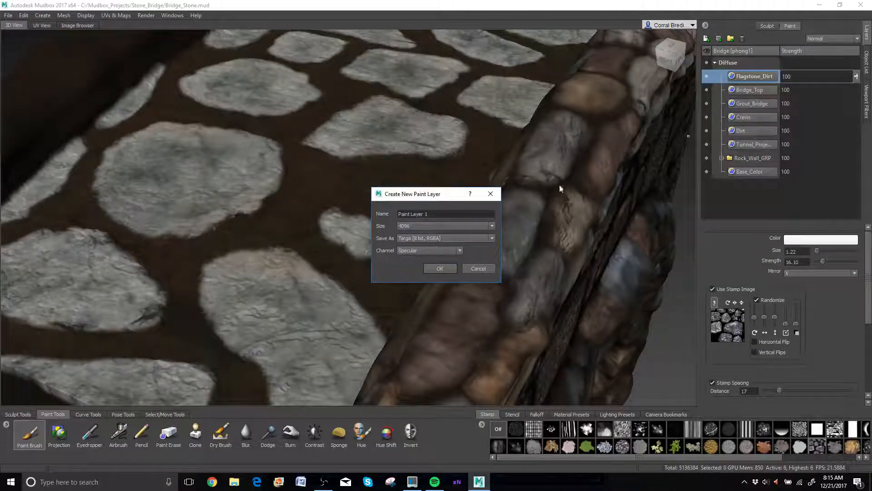
{"action": "left_click_drag", "start_coordinate": [437, 214], "coordinate": [317, 182]}
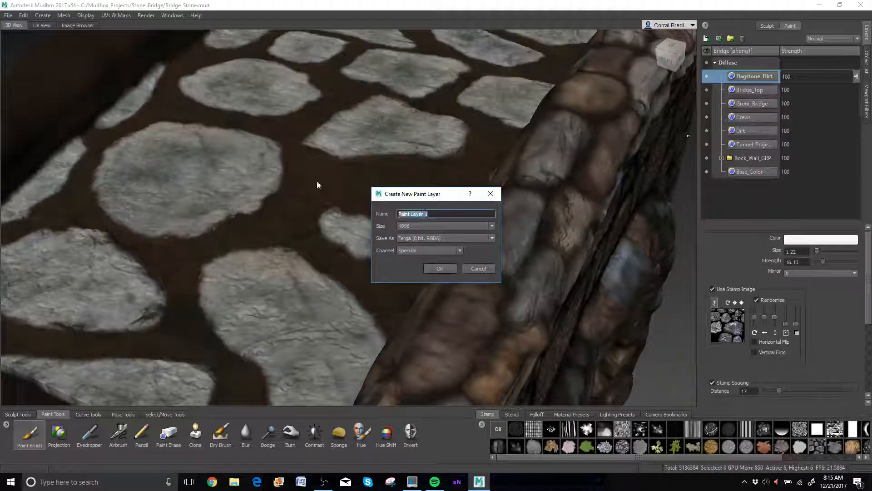
{"action": "type", "text": "spec_Sto"}
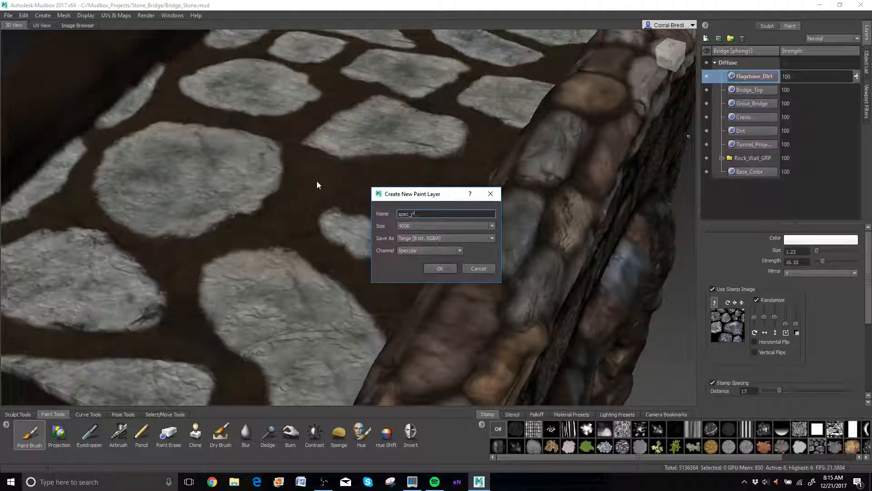
{"action": "type", "text": "ne"}
{"action": "left_click", "coordinate": [438, 268]}
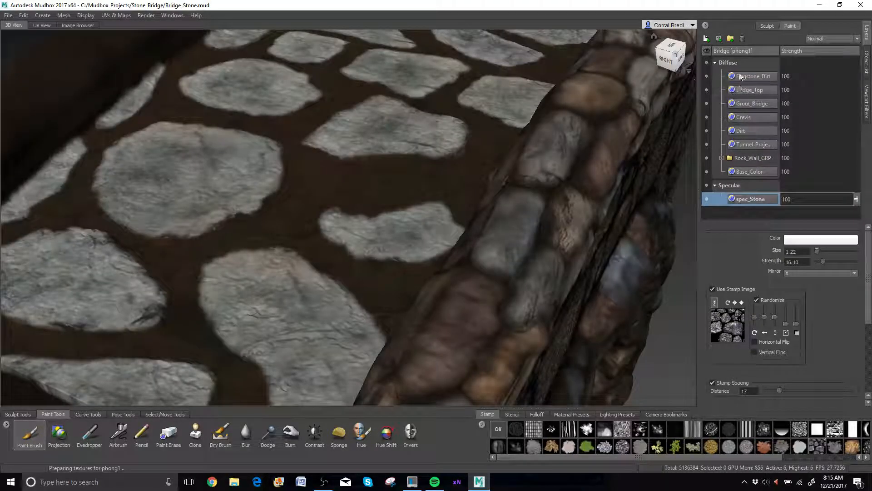
Collapse the Diffuse layer group and bring the stones of the tunnel arch into close view.
{"action": "left_click", "coordinate": [714, 63]}
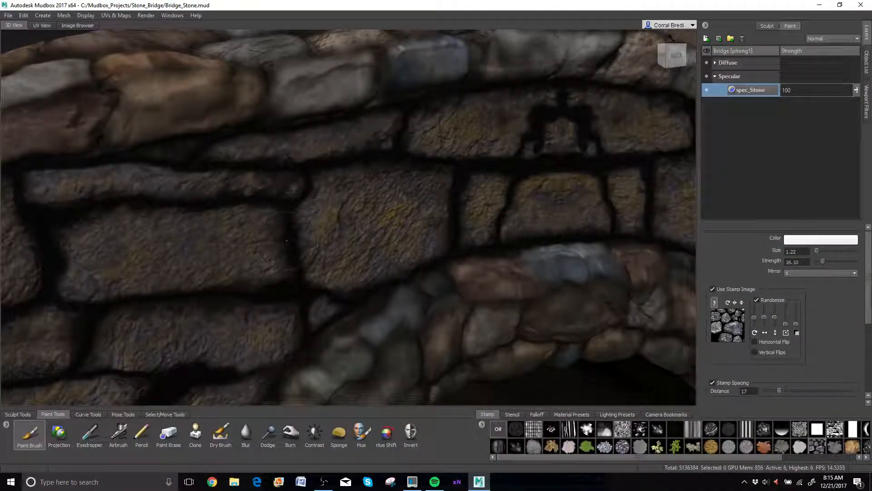
{"action": "left_click_drag", "start_coordinate": [286, 240], "coordinate": [209, 200], "text": "alt"}
{"action": "left_click_drag", "start_coordinate": [277, 350], "coordinate": [227, 332], "text": "alt"}
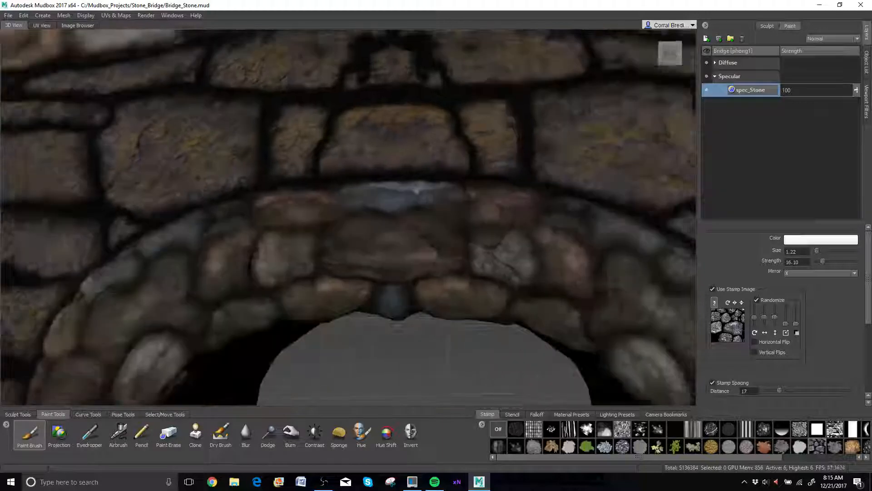
{"action": "middle_click_drag", "start_coordinate": [227, 332], "coordinate": [436, 240], "text": "alt"}
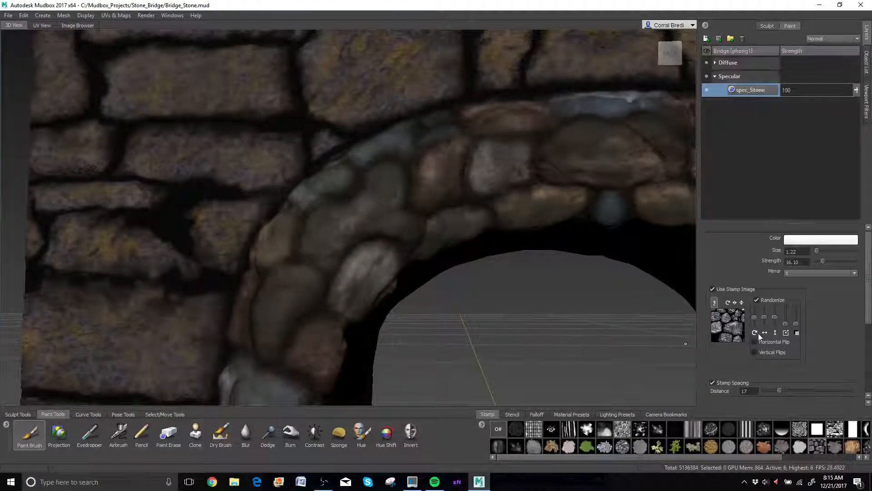
{"action": "left_click_drag", "start_coordinate": [395, 209], "coordinate": [472, 216], "text": "alt"}
{"action": "middle_click_drag", "start_coordinate": [473, 216], "coordinate": [443, 185], "text": "alt"}
{"action": "middle_click_drag", "start_coordinate": [456, 328], "coordinate": [445, 295], "text": "alt"}
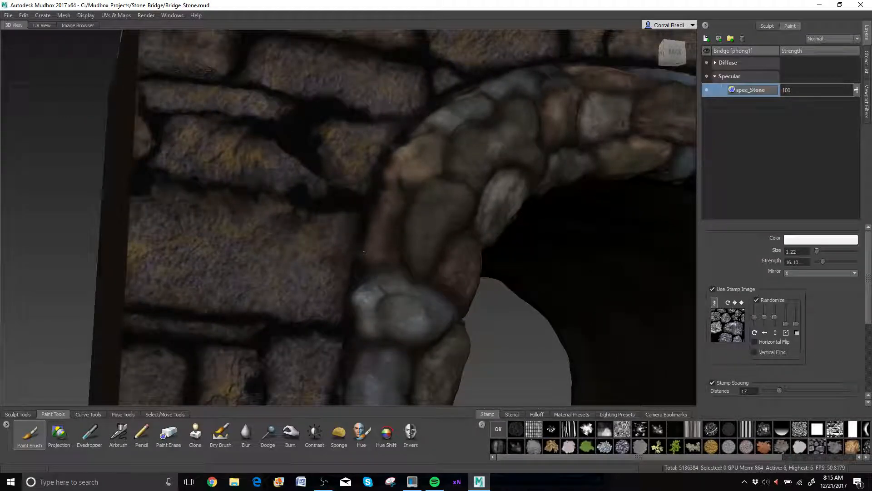
Set the paint brush color to black and flood the spec_Stone layer with it.
{"action": "scroll", "coordinate": [776, 332], "scroll_direction": "down", "scroll_amount": 5}
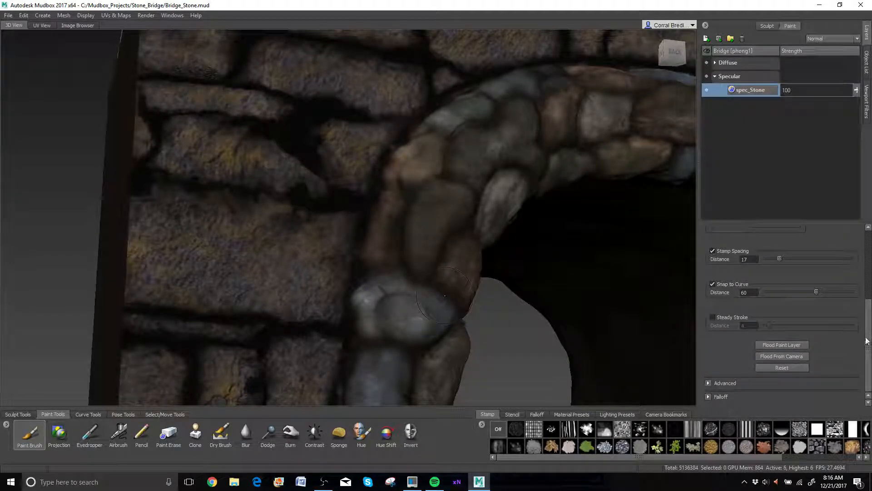
{"action": "left_click_drag", "start_coordinate": [865, 340], "coordinate": [847, 280]}
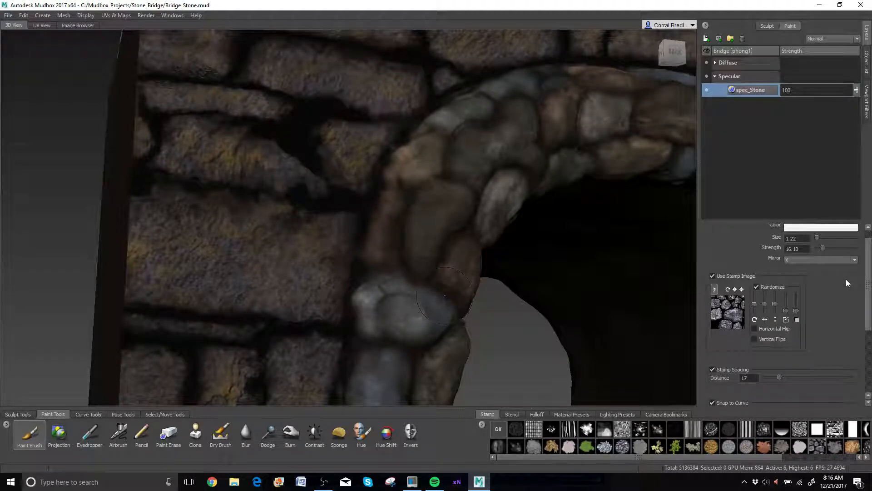
{"action": "scroll", "coordinate": [845, 262], "scroll_direction": "up", "scroll_amount": 1}
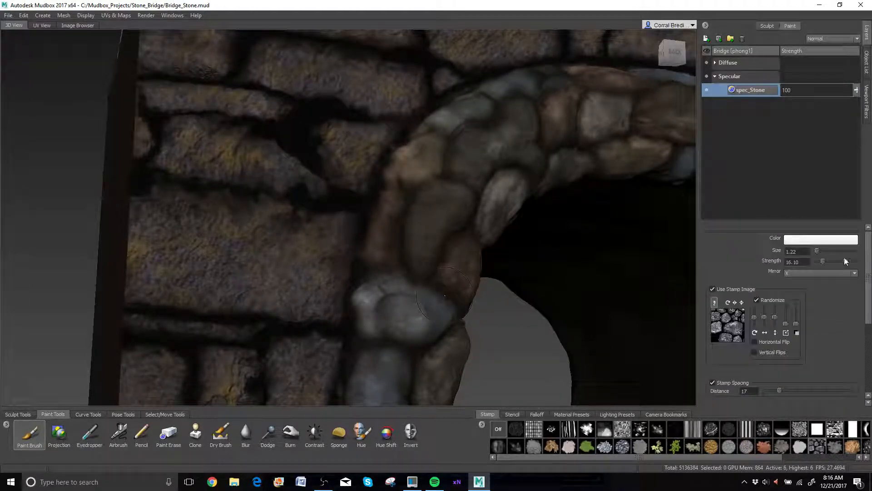
{"action": "left_click", "coordinate": [800, 239]}
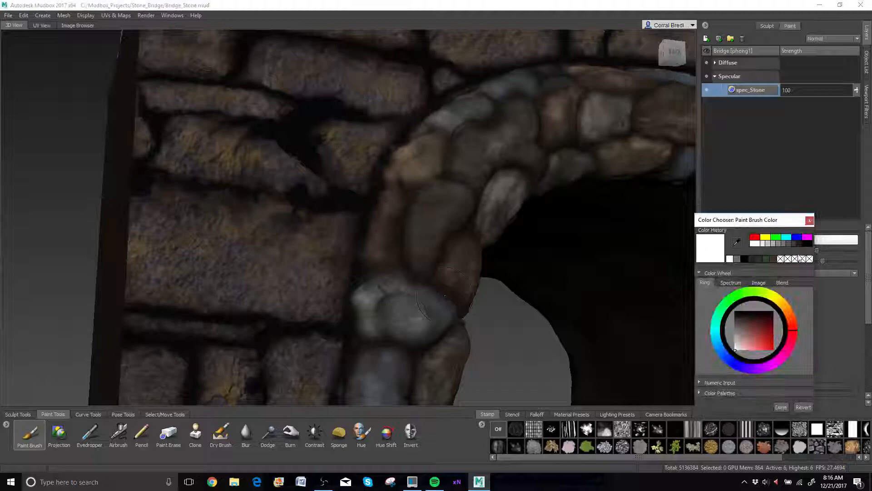
{"action": "left_click", "coordinate": [744, 258]}
{"action": "left_click", "coordinate": [809, 220]}
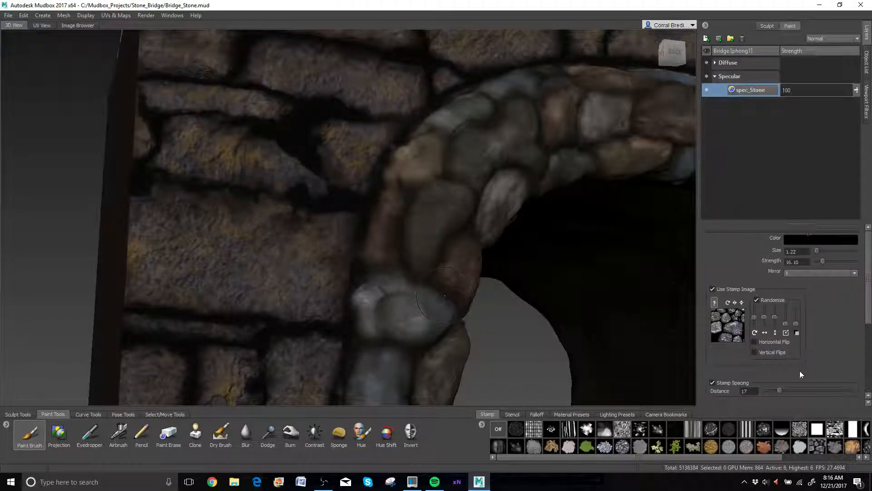
{"action": "scroll", "coordinate": [800, 370], "scroll_direction": "down", "scroll_amount": 3}
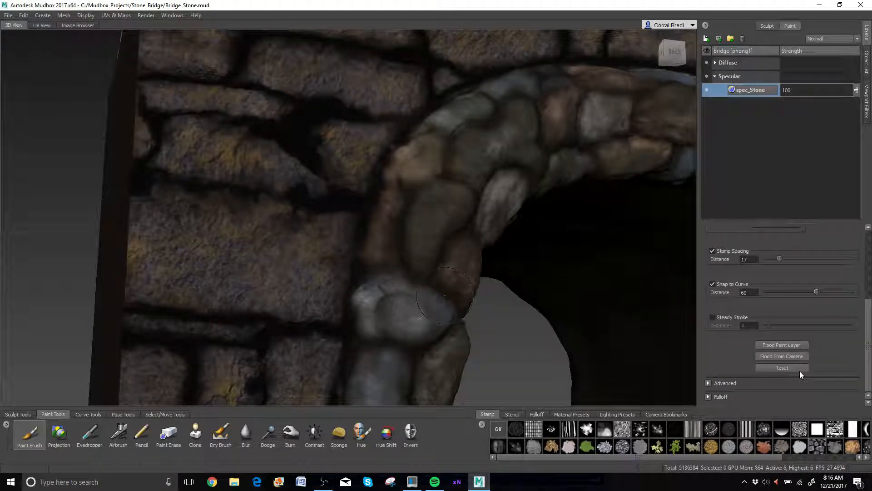
{"action": "left_click", "coordinate": [784, 347]}
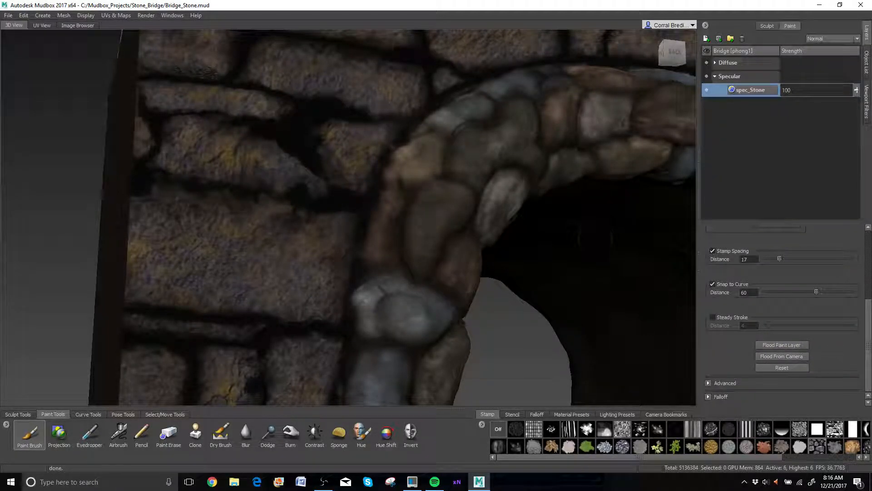
Set the paint brush color to white and its mirroring to the X axis.
{"action": "left_click_drag", "start_coordinate": [573, 180], "coordinate": [532, 200], "text": "alt"}
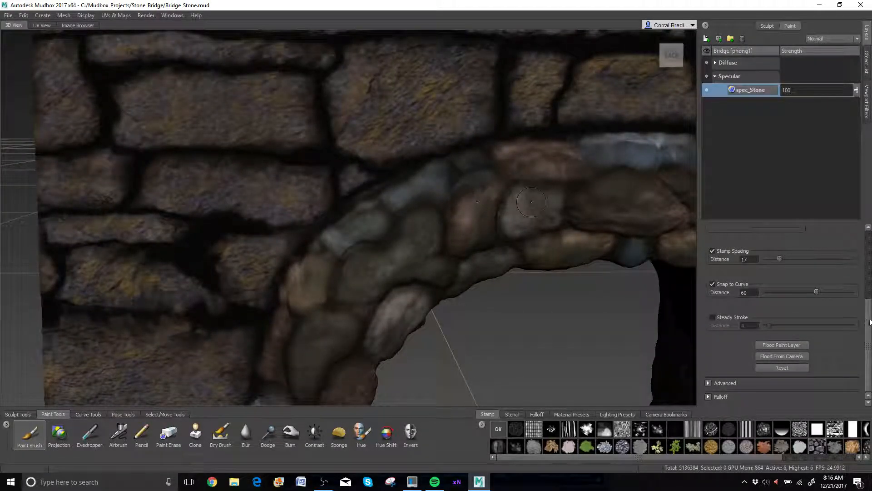
{"action": "left_click_drag", "start_coordinate": [868, 318], "coordinate": [867, 249]}
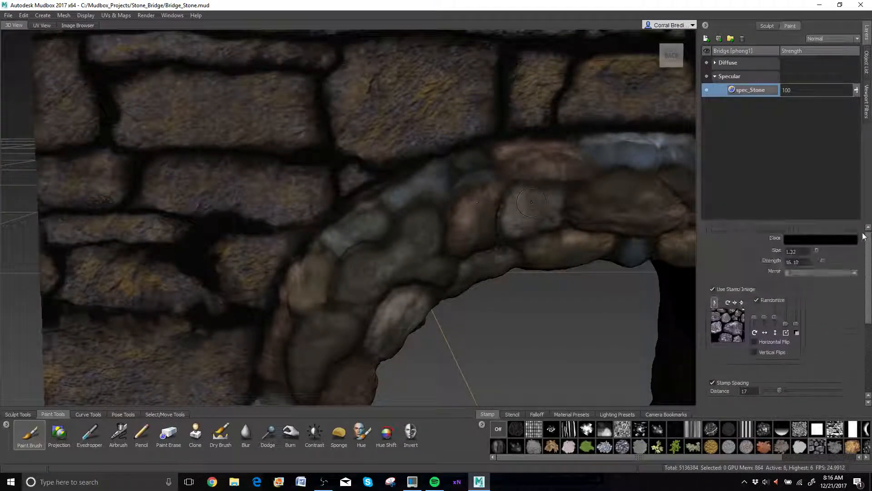
{"action": "left_click", "coordinate": [825, 239]}
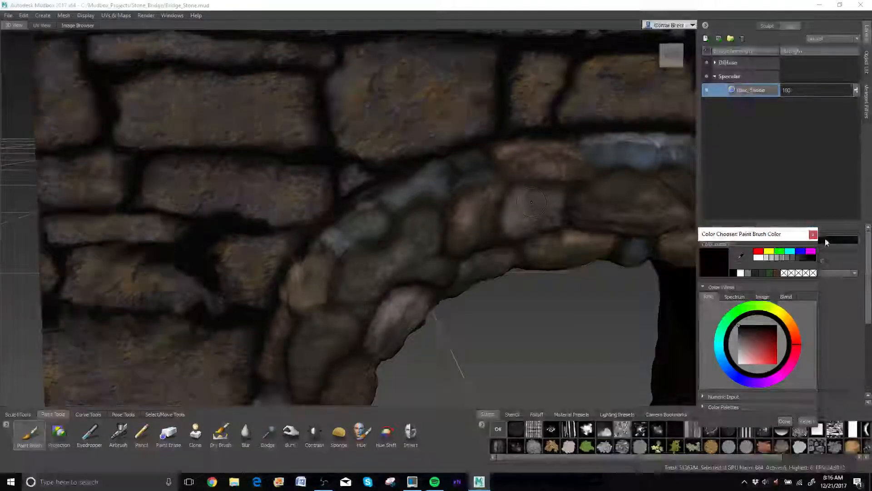
{"action": "left_click", "coordinate": [740, 273]}
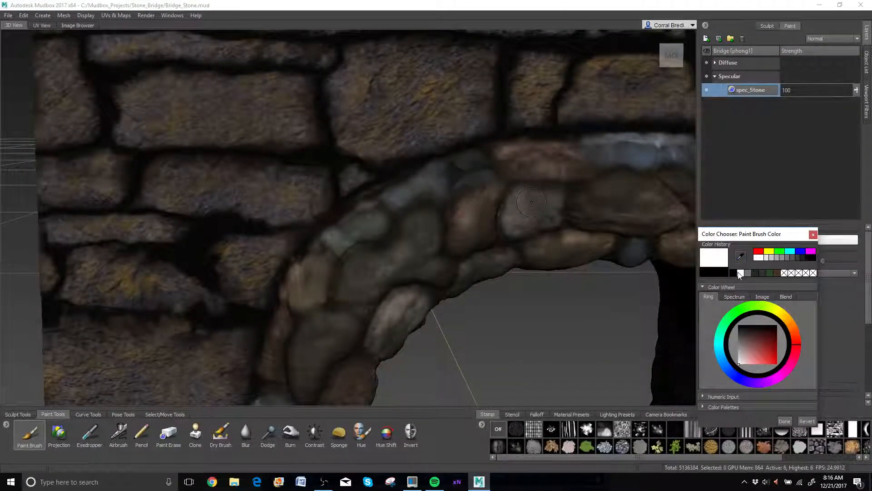
{"action": "left_click", "coordinate": [813, 235]}
{"action": "left_click_drag", "start_coordinate": [558, 278], "coordinate": [566, 261], "text": "alt"}
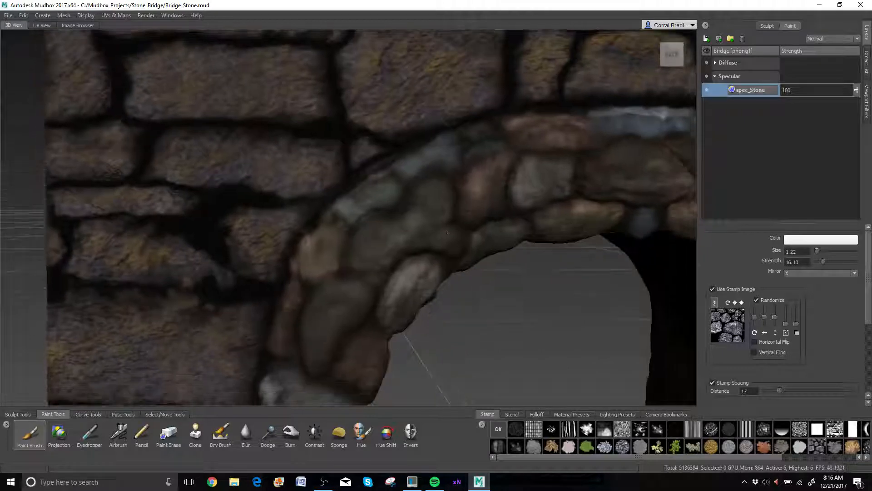
{"action": "left_click", "coordinate": [835, 274]}
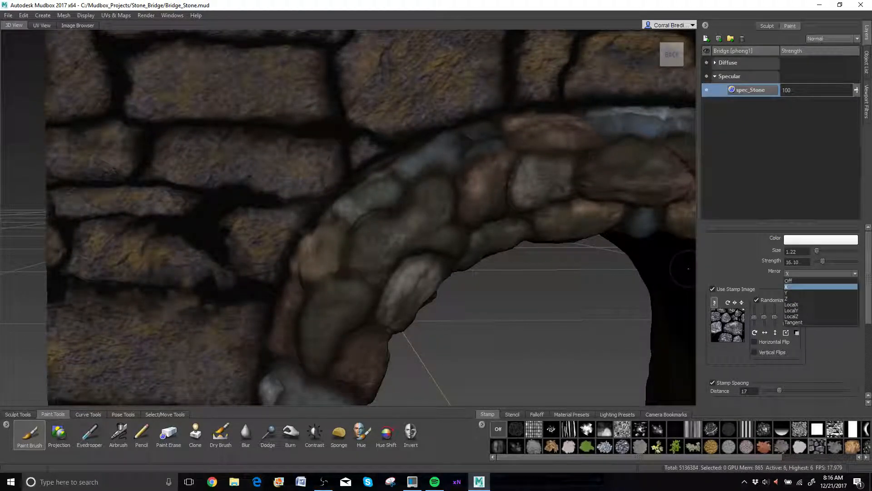
{"action": "left_click", "coordinate": [825, 287]}
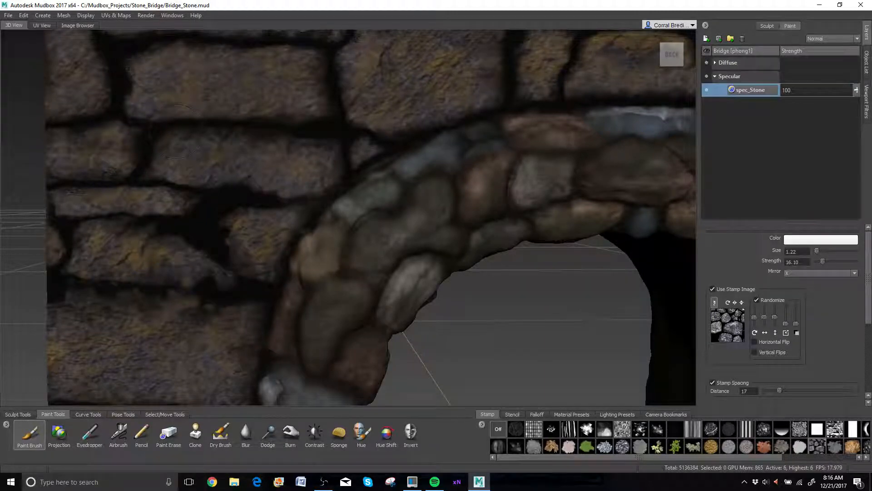
Try a white specular stroke on the arch stones at brush strength 56.30, and undo it.
{"action": "left_click_drag", "start_coordinate": [222, 57], "coordinate": [262, 73], "text": "alt"}
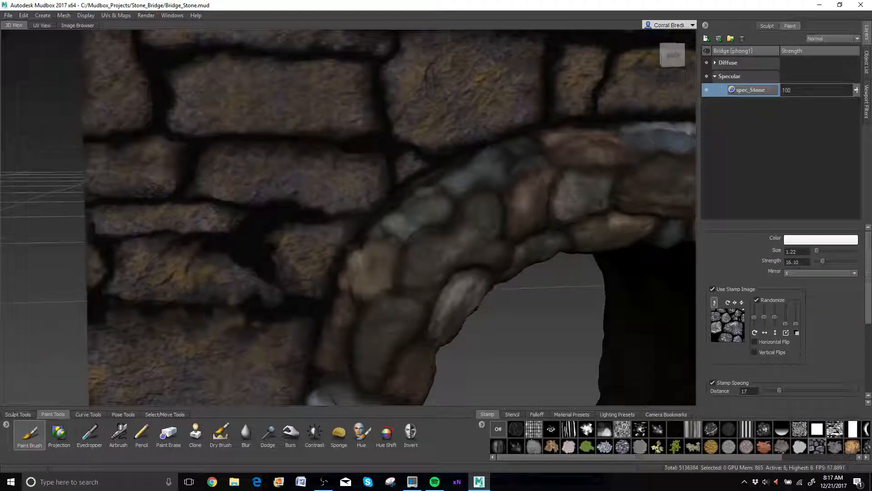
{"action": "left_click", "coordinate": [147, 16]}
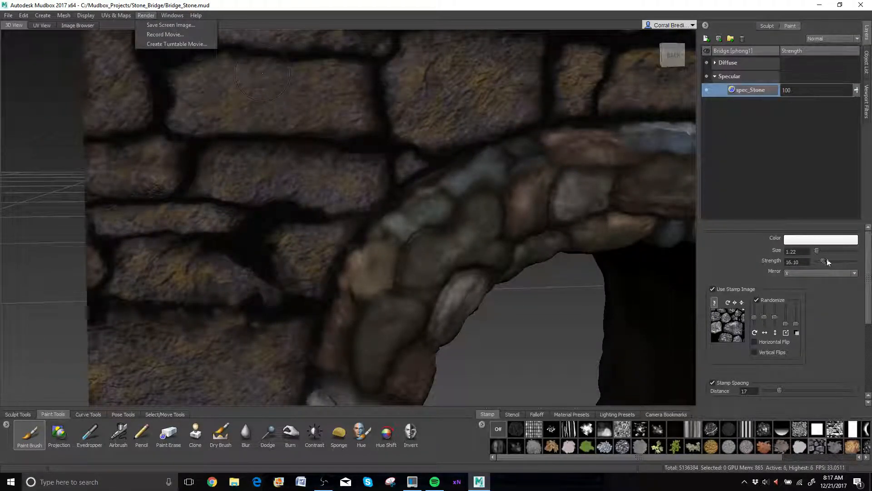
{"action": "left_click_drag", "start_coordinate": [823, 258], "coordinate": [840, 268]}
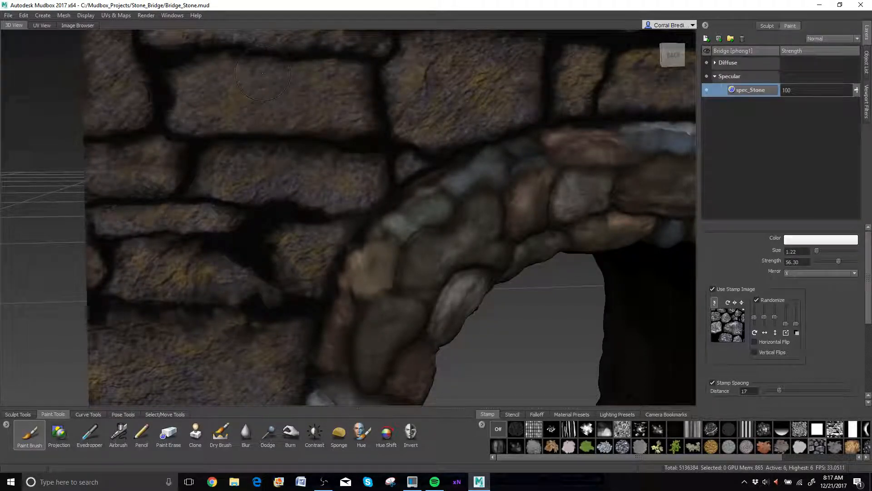
{"action": "left_click_drag", "start_coordinate": [470, 240], "coordinate": [430, 259]}
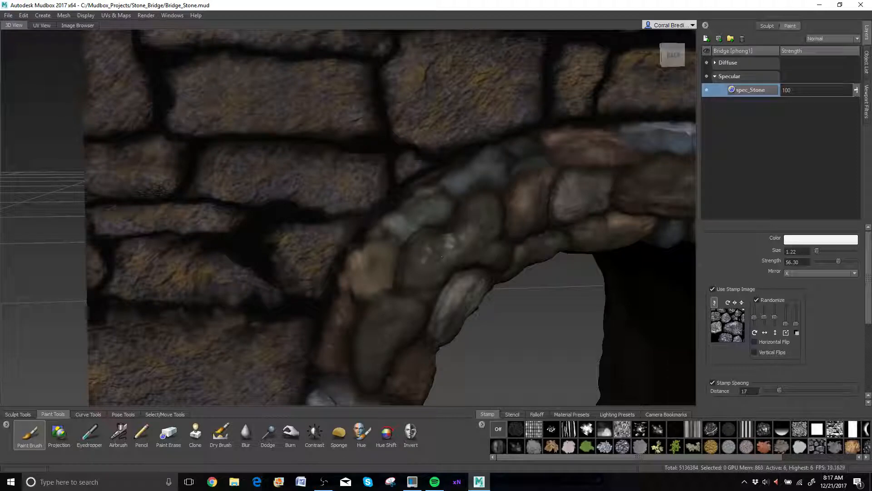
{"action": "key", "text": "ctrl+z"}
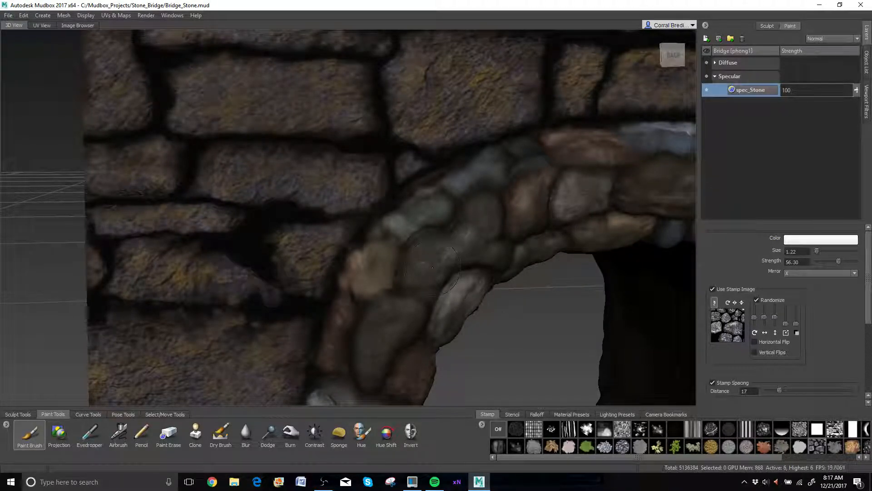
Set the brush strength to 25.30 and paint white specular highlights on the grey stones along the curve of the tunnel arch.
{"action": "right_click_drag", "start_coordinate": [513, 261], "coordinate": [596, 255], "text": "alt"}
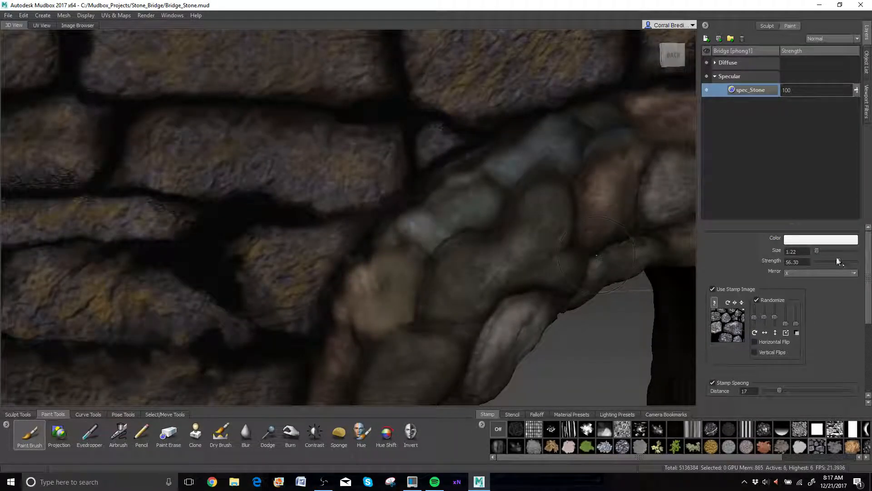
{"action": "left_click_drag", "start_coordinate": [832, 262], "coordinate": [826, 260]}
{"action": "mouse_move", "coordinate": [496, 267]}
{"action": "left_mouse_down", "text": "alt"}
{"action": "mouse_move", "coordinate": [463, 263]}
{"action": "mouse_move", "coordinate": [450, 252]}
{"action": "mouse_move", "coordinate": [477, 260]}
{"action": "mouse_move", "coordinate": [433, 237]}
{"action": "left_mouse_up", "text": "alt"}
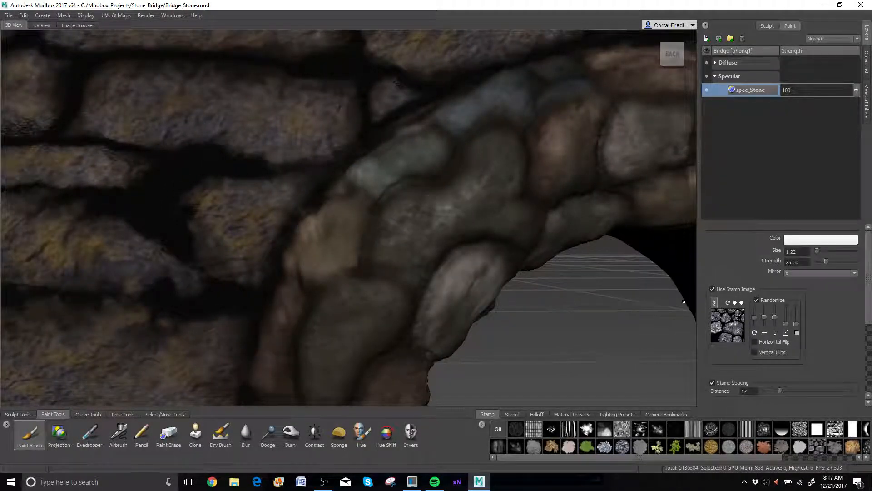
{"action": "left_click_drag", "start_coordinate": [385, 316], "coordinate": [389, 272], "text": "alt"}
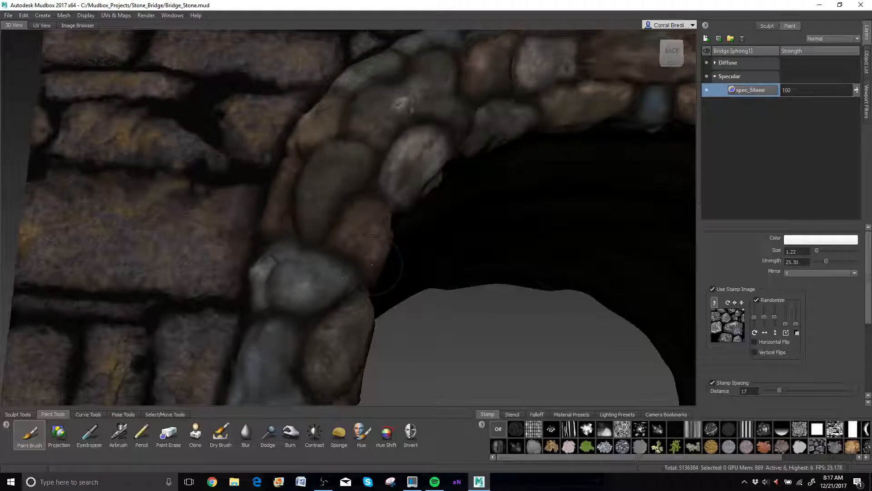
{"action": "middle_click_drag", "start_coordinate": [389, 272], "coordinate": [393, 354], "text": "alt"}
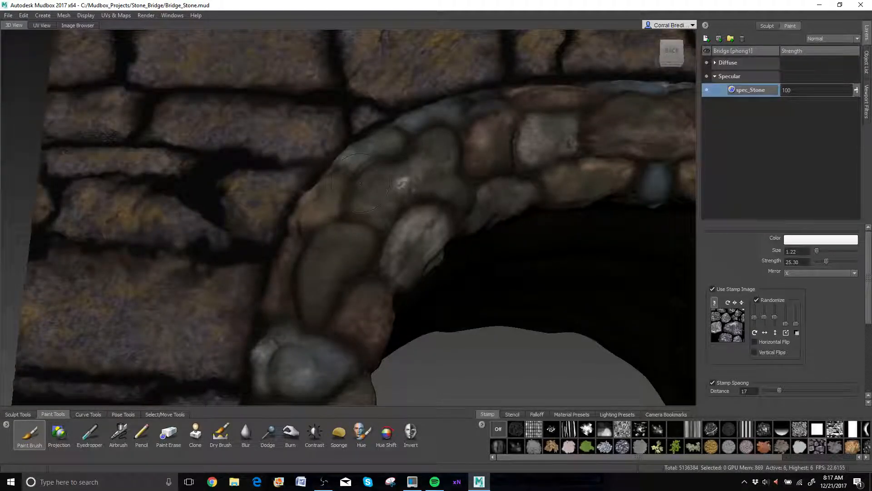
{"action": "scroll", "coordinate": [360, 183], "scroll_direction": "up", "scroll_amount": 2}
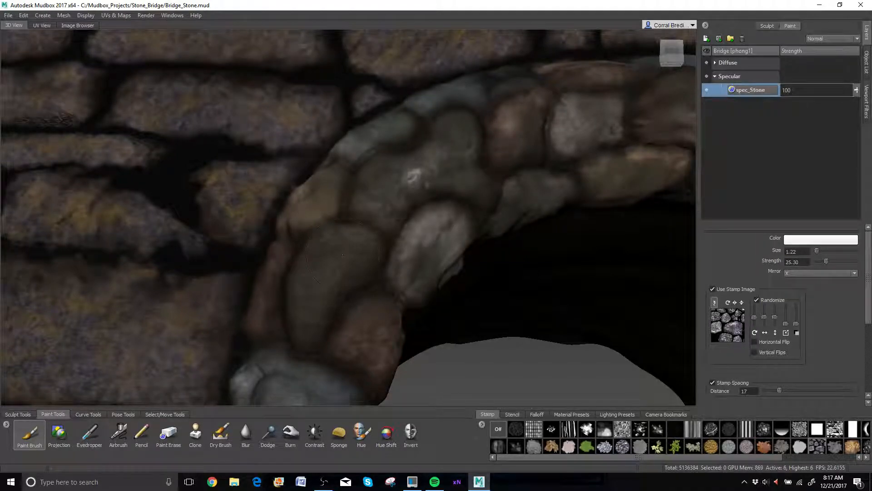
{"action": "mouse_move", "coordinate": [342, 255]}
{"action": "left_mouse_down"}
{"action": "mouse_move", "coordinate": [347, 266]}
{"action": "mouse_move", "coordinate": [320, 257]}
{"action": "left_mouse_up"}
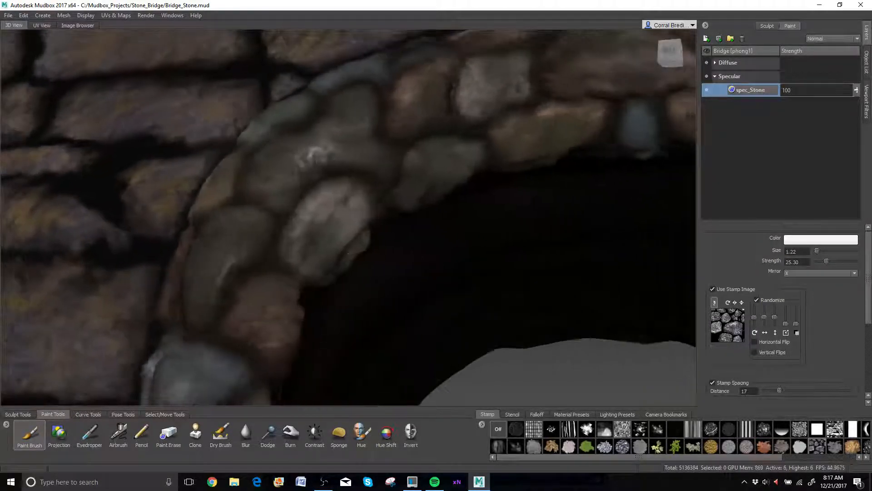
{"action": "left_click_drag", "start_coordinate": [343, 202], "coordinate": [310, 241]}
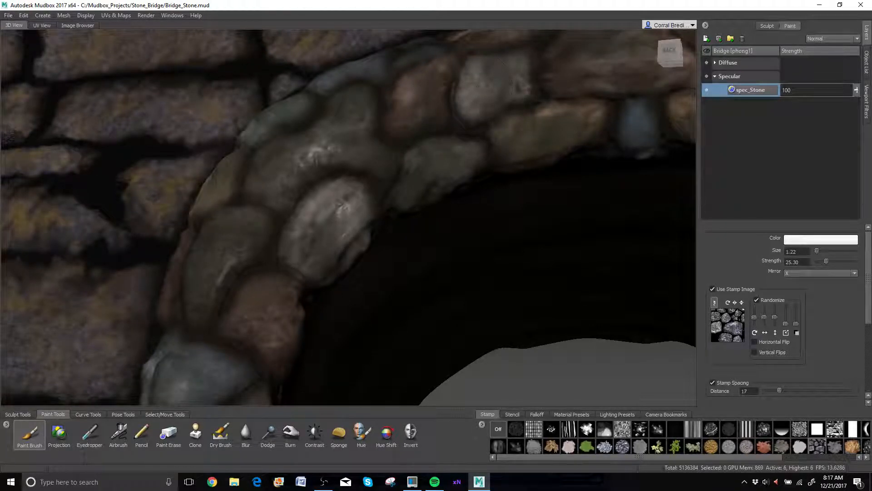
{"action": "left_click_drag", "start_coordinate": [481, 86], "coordinate": [473, 91]}
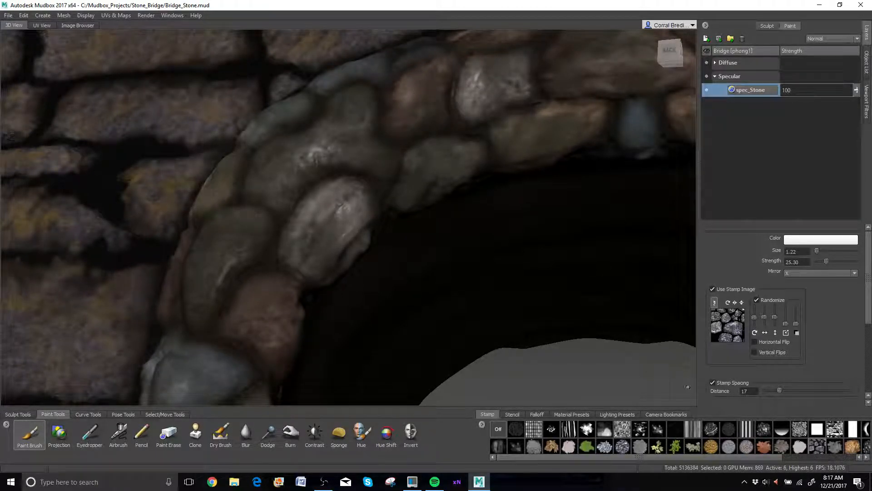
Reduce the brush size to 0.77 and paint specular highlights on the reddish and grey stones along the arch's inner edge.
{"action": "left_click_drag", "start_coordinate": [352, 218], "coordinate": [438, 234], "text": "alt"}
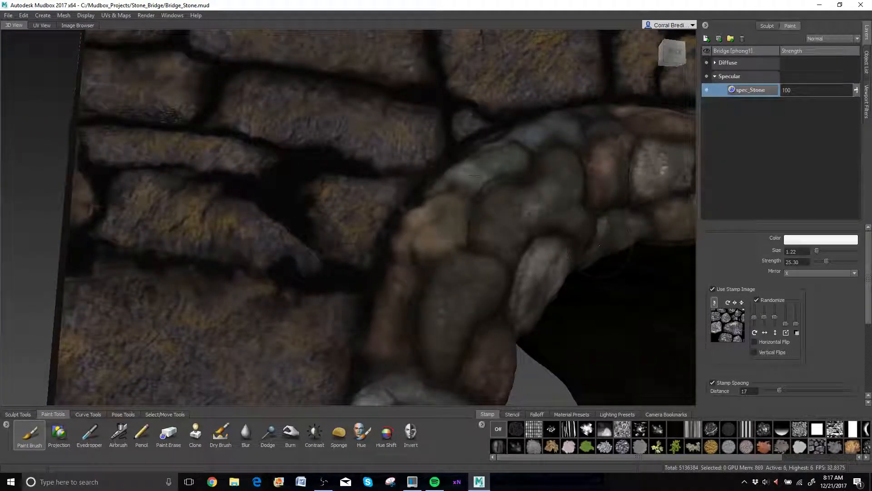
{"action": "left_click_drag", "start_coordinate": [454, 223], "coordinate": [423, 305], "text": "alt"}
{"action": "key", "text": "b"}
{"action": "left_click_drag", "start_coordinate": [423, 273], "coordinate": [388, 272]}
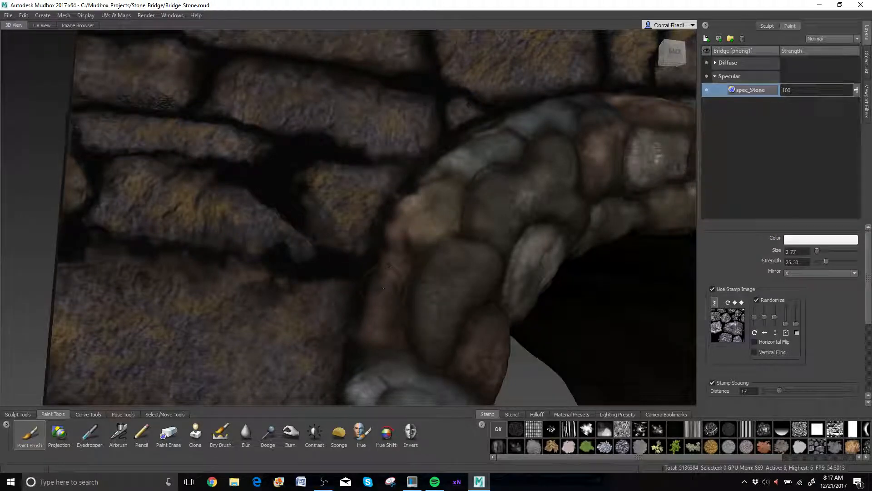
{"action": "mouse_move", "coordinate": [381, 328]}
{"action": "left_mouse_down", "text": "alt"}
{"action": "mouse_move", "coordinate": [377, 338]}
{"action": "mouse_move", "coordinate": [369, 330]}
{"action": "left_mouse_up", "text": "alt"}
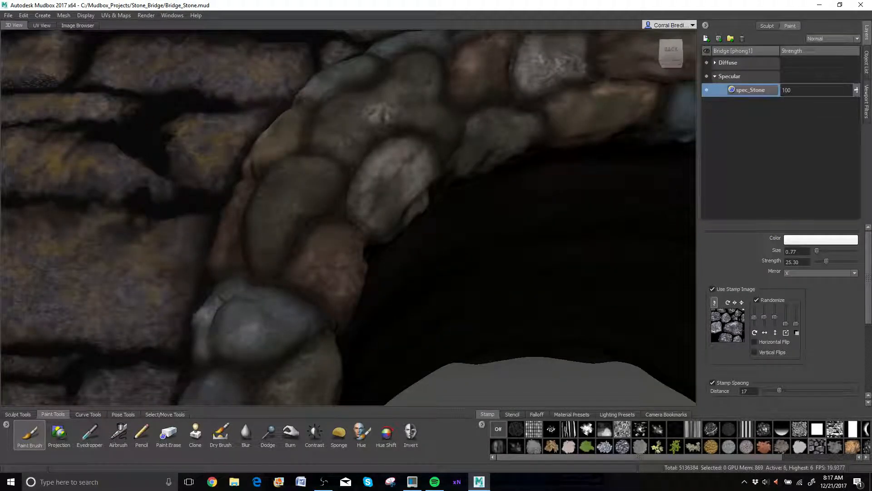
{"action": "left_click_drag", "start_coordinate": [375, 298], "coordinate": [205, 255], "text": "alt"}
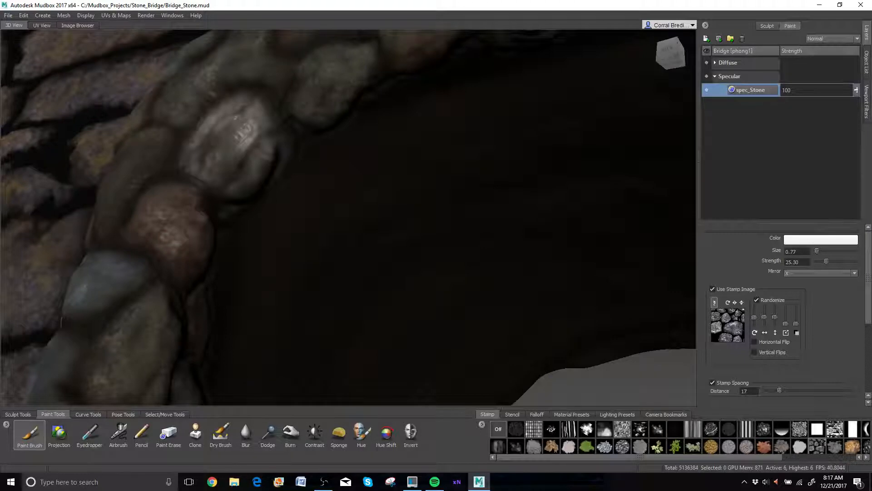
{"action": "left_click_drag", "start_coordinate": [331, 73], "coordinate": [344, 67]}
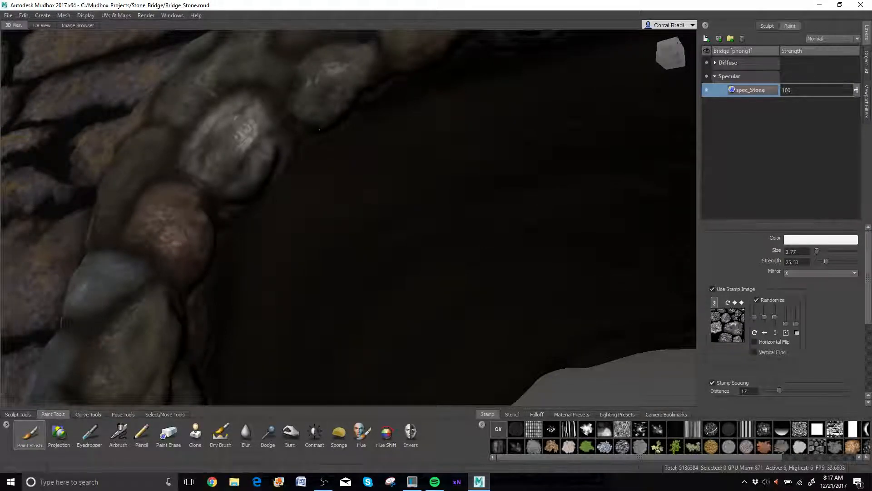
Paint specular highlights on the blue-grey stones where the arch meets its supporting pillar.
{"action": "middle_click_drag", "start_coordinate": [156, 273], "coordinate": [295, 155], "text": "alt"}
{"action": "mouse_move", "coordinate": [264, 159]}
{"action": "left_mouse_down", "text": "alt"}
{"action": "mouse_move", "coordinate": [296, 164]}
{"action": "mouse_move", "coordinate": [270, 200]}
{"action": "mouse_move", "coordinate": [308, 196]}
{"action": "mouse_move", "coordinate": [395, 272]}
{"action": "left_mouse_up", "text": "alt"}
{"action": "left_click_drag", "start_coordinate": [395, 272], "coordinate": [366, 269]}
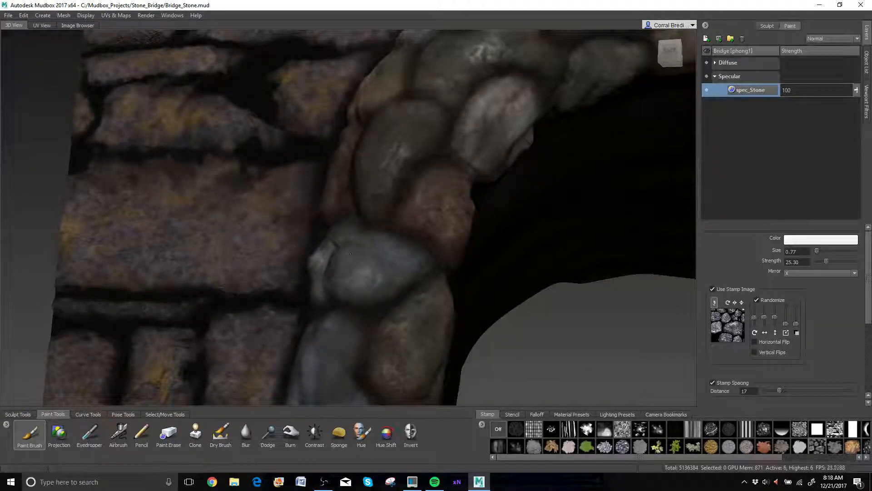
{"action": "mouse_move", "coordinate": [386, 272]}
{"action": "middle_mouse_down", "text": "alt"}
{"action": "mouse_move", "coordinate": [359, 210]}
{"action": "mouse_move", "coordinate": [424, 127]}
{"action": "middle_mouse_up", "text": "alt"}
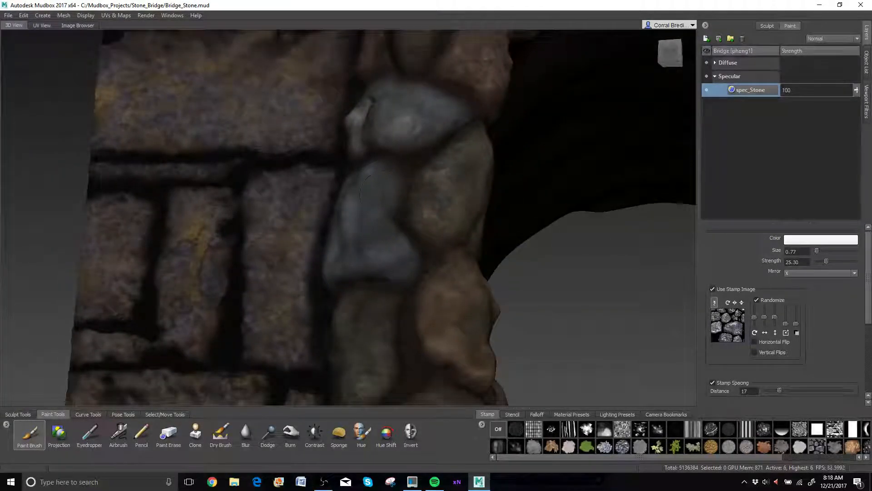
{"action": "left_click_drag", "start_coordinate": [380, 260], "coordinate": [377, 242]}
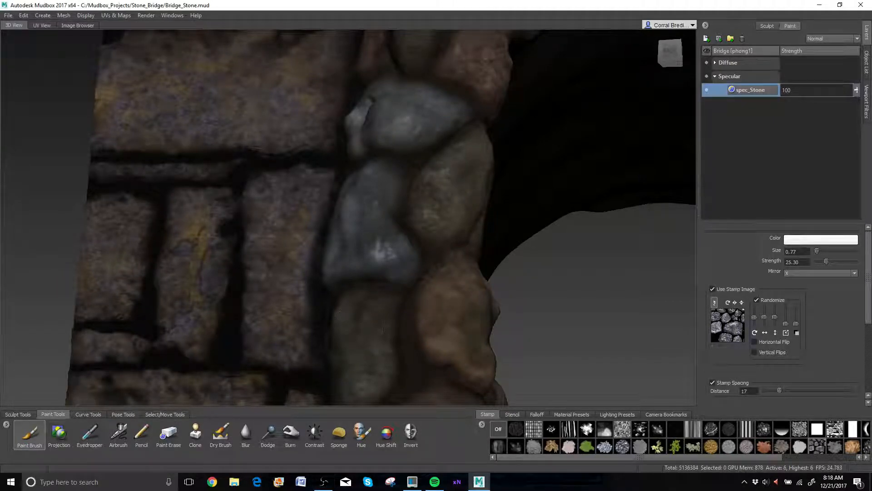
Paint specular highlights on the tunnel-side pillar stones, enlarging the brush to size 1.39 for the large base stone.
{"action": "left_click_drag", "start_coordinate": [439, 339], "coordinate": [284, 334], "text": "alt"}
{"action": "middle_click_drag", "start_coordinate": [284, 273], "coordinate": [383, 297], "text": "alt"}
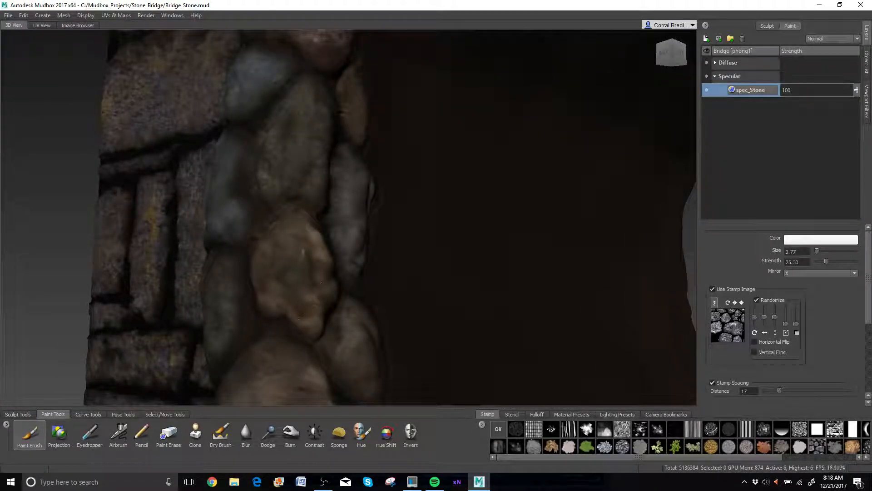
{"action": "left_click_drag", "start_coordinate": [302, 158], "coordinate": [300, 142]}
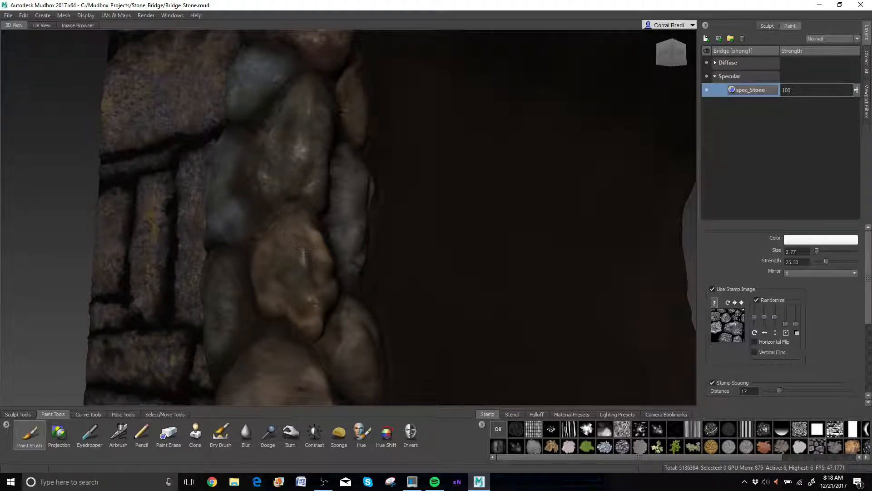
{"action": "left_click_drag", "start_coordinate": [302, 183], "coordinate": [311, 181], "text": "alt"}
{"action": "left_click_drag", "start_coordinate": [297, 256], "coordinate": [302, 257]}
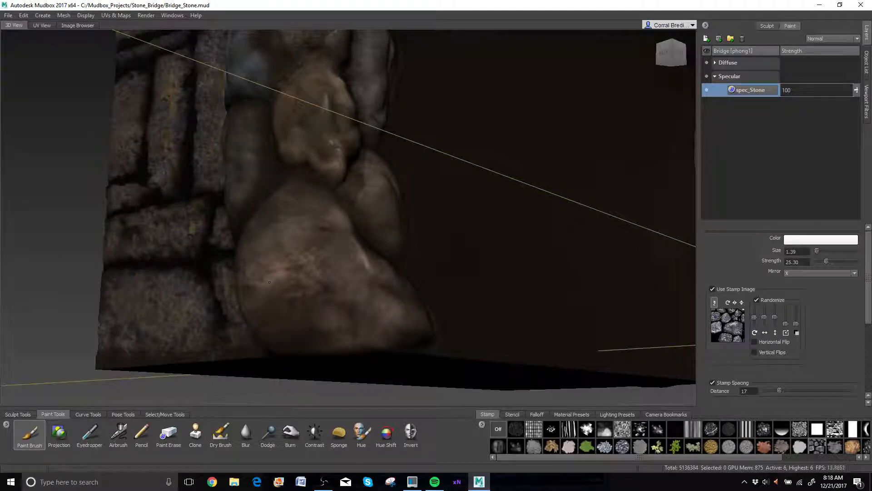
{"action": "left_click_drag", "start_coordinate": [400, 300], "coordinate": [420, 298], "text": "alt"}
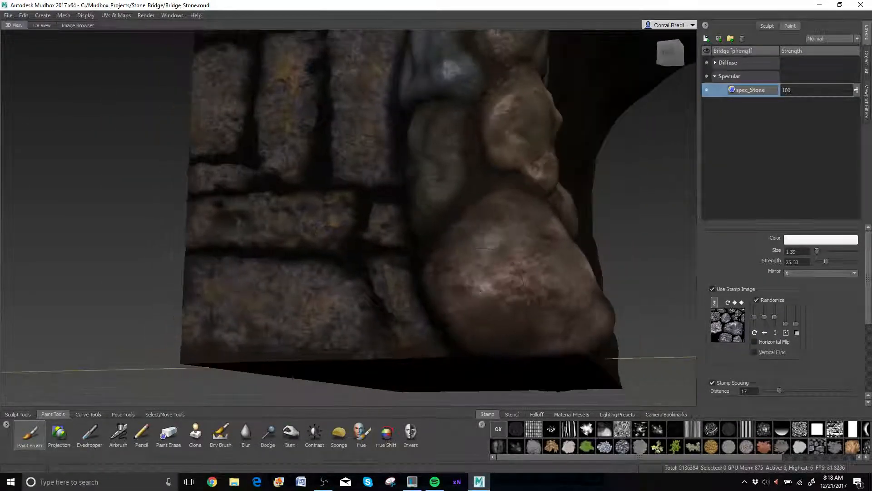
Paint specular highlights at brush size 1.39 on the upper pillar stones and the stones approaching the arch's crown.
{"action": "middle_click_drag", "start_coordinate": [523, 150], "coordinate": [402, 286], "text": "alt"}
{"action": "left_click_drag", "start_coordinate": [402, 286], "coordinate": [363, 287], "text": "alt"}
{"action": "middle_click_drag", "start_coordinate": [400, 136], "coordinate": [409, 273], "text": "alt"}
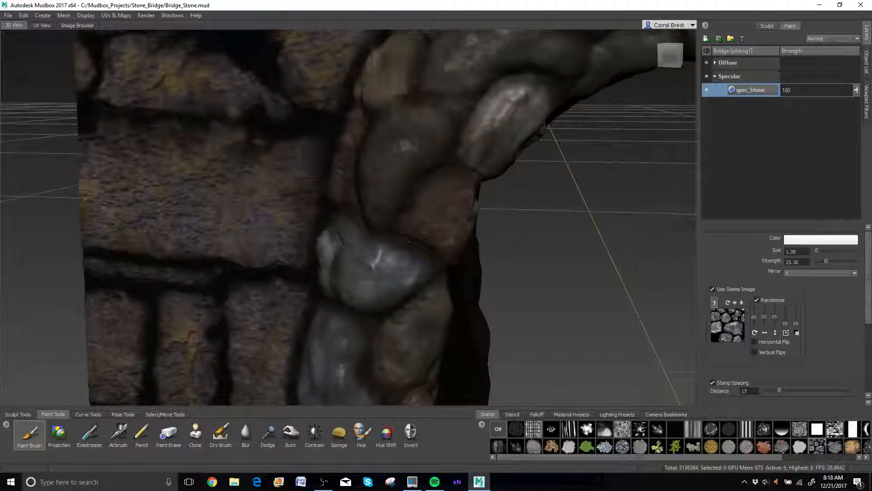
{"action": "middle_click_drag", "start_coordinate": [473, 101], "coordinate": [371, 194], "text": "alt"}
{"action": "left_click_drag", "start_coordinate": [371, 194], "coordinate": [530, 68], "text": "alt"}
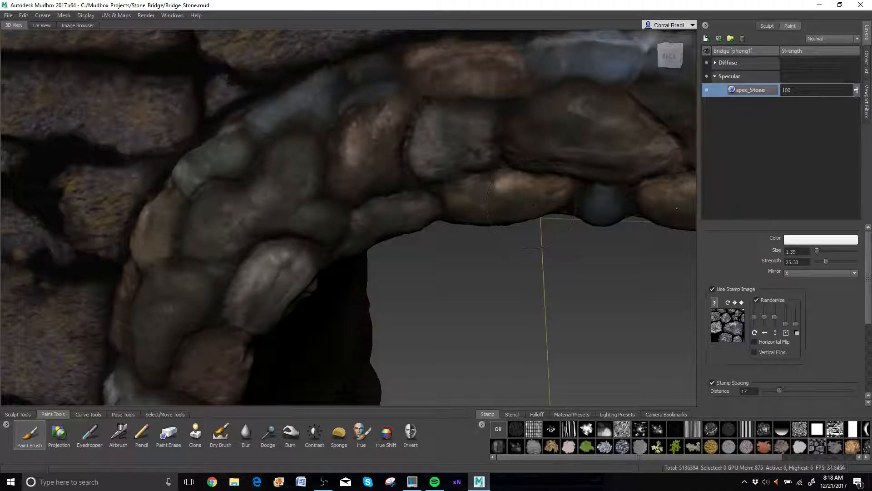
{"action": "left_click_drag", "start_coordinate": [472, 282], "coordinate": [417, 242], "text": "alt"}
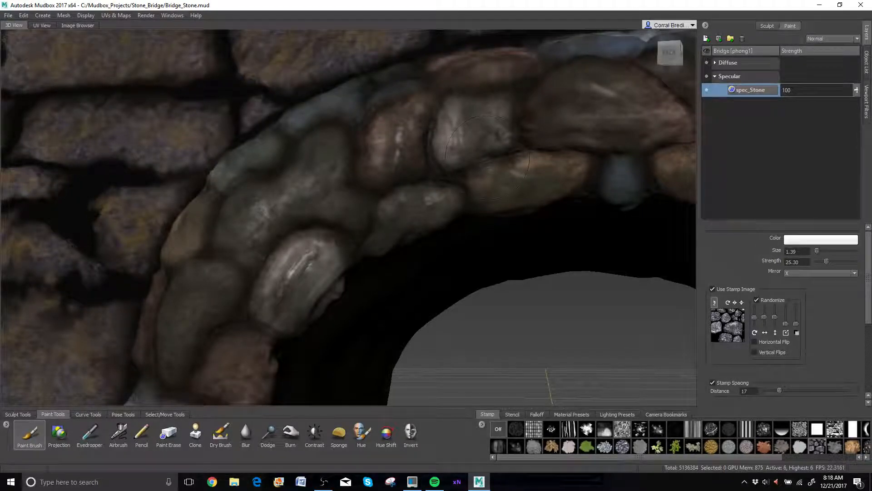
Set the brush size to 0.85 and paint specular highlights on the small green and tan stones along the arch's outer edge.
{"action": "left_click_drag", "start_coordinate": [491, 152], "coordinate": [543, 213], "text": "alt"}
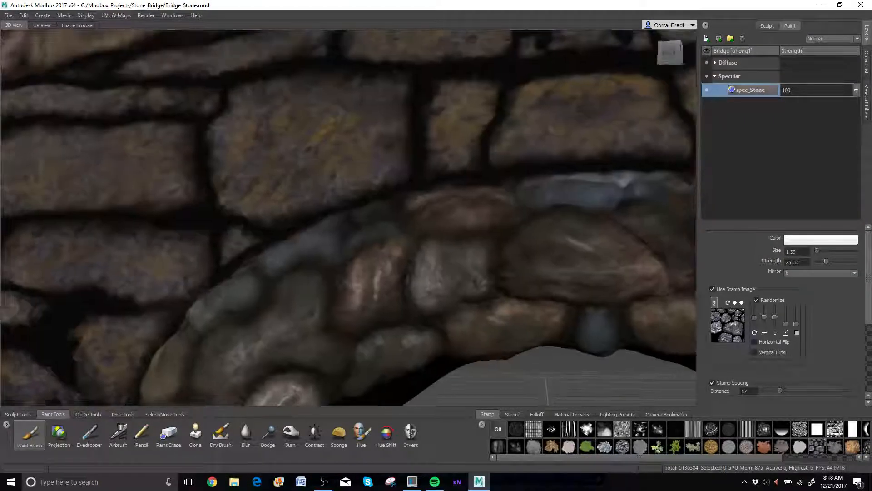
{"action": "left_click_drag", "start_coordinate": [572, 187], "coordinate": [555, 187]}
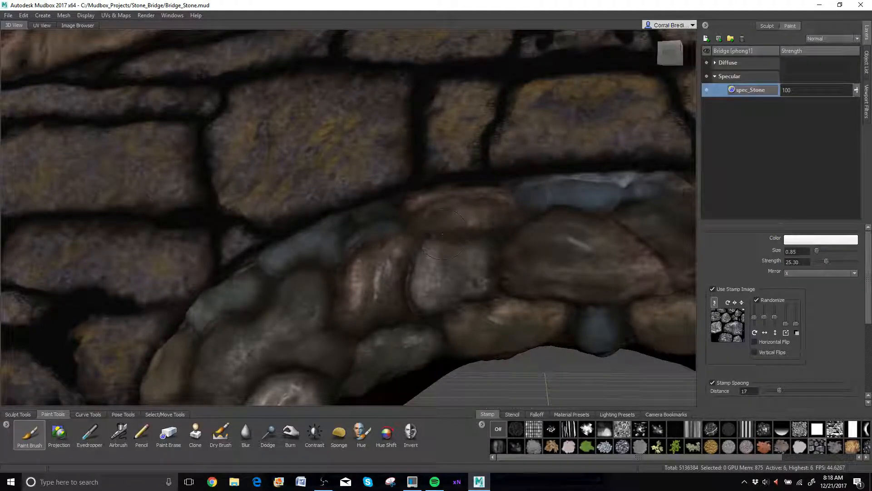
{"action": "mouse_move", "coordinate": [479, 283]}
{"action": "left_mouse_down", "text": "alt"}
{"action": "mouse_move", "coordinate": [581, 305]}
{"action": "mouse_move", "coordinate": [571, 229]}
{"action": "mouse_move", "coordinate": [377, 232]}
{"action": "mouse_move", "coordinate": [399, 373]}
{"action": "left_mouse_up", "text": "alt"}
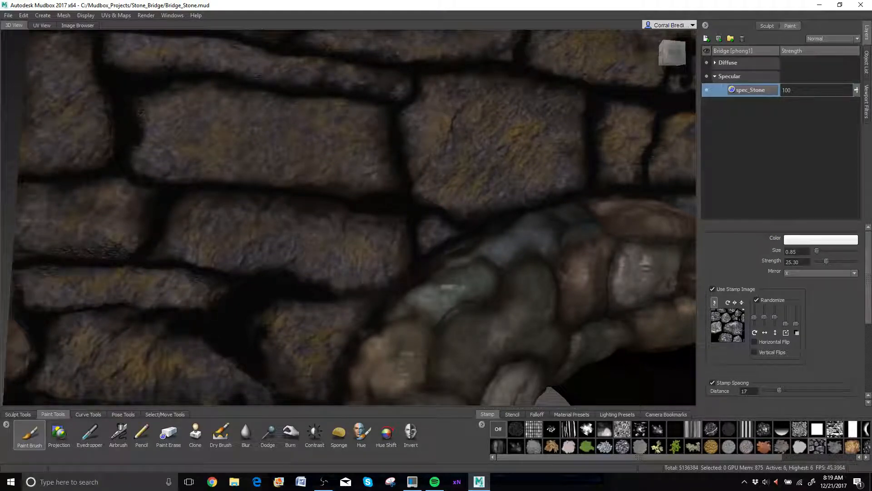
Set the brush size to 1.11 and paint specular highlights on the outer face of the parapet's cap stones.
{"action": "right_click_drag", "start_coordinate": [459, 295], "coordinate": [339, 291], "text": "alt"}
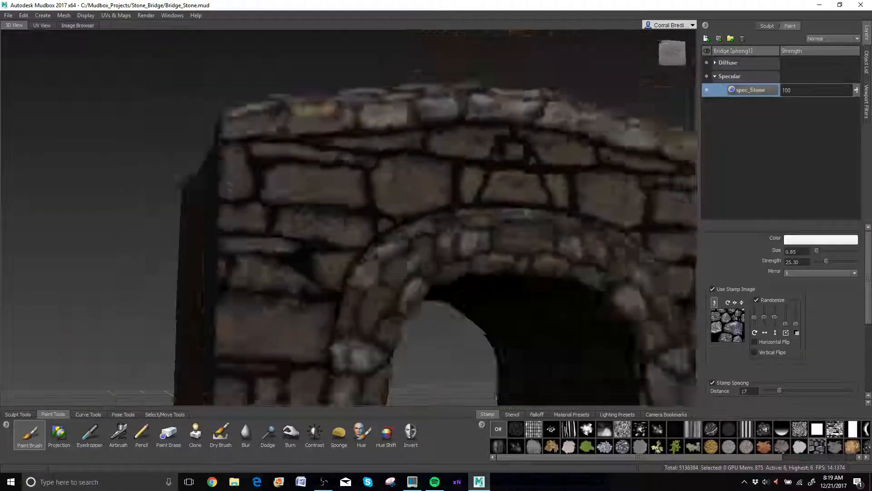
{"action": "mouse_move", "coordinate": [338, 291]}
{"action": "left_mouse_down", "text": "alt"}
{"action": "mouse_move", "coordinate": [245, 286]}
{"action": "mouse_move", "coordinate": [250, 270]}
{"action": "mouse_move", "coordinate": [345, 277]}
{"action": "left_mouse_up", "text": "alt"}
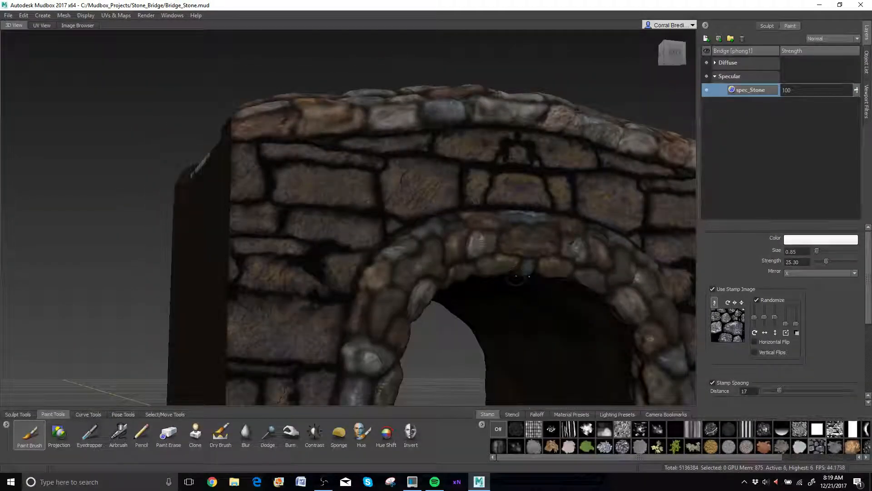
{"action": "middle_click_drag", "start_coordinate": [345, 277], "coordinate": [320, 295], "text": "alt"}
{"action": "right_click_drag", "start_coordinate": [320, 296], "coordinate": [541, 328], "text": "alt"}
{"action": "mouse_move", "coordinate": [179, 187]}
{"action": "left_mouse_down"}
{"action": "mouse_move", "coordinate": [93, 172]}
{"action": "mouse_move", "coordinate": [53, 193]}
{"action": "left_mouse_up"}
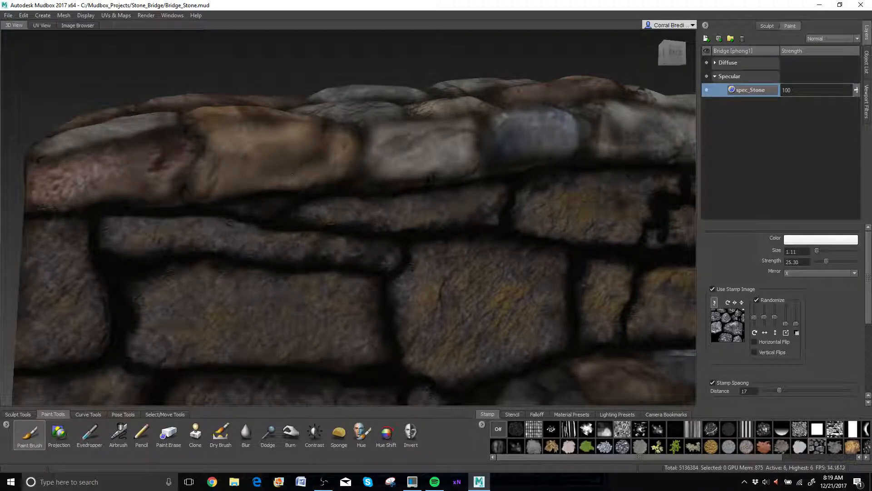
{"action": "mouse_move", "coordinate": [415, 156]}
{"action": "left_mouse_down", "text": "alt"}
{"action": "mouse_move", "coordinate": [448, 158]}
{"action": "mouse_move", "coordinate": [366, 144]}
{"action": "left_mouse_up", "text": "alt"}
{"action": "mouse_move", "coordinate": [507, 129]}
{"action": "left_mouse_down"}
{"action": "mouse_move", "coordinate": [598, 138]}
{"action": "mouse_move", "coordinate": [602, 153]}
{"action": "left_mouse_up"}
{"action": "left_click_drag", "start_coordinate": [651, 298], "coordinate": [592, 298]}
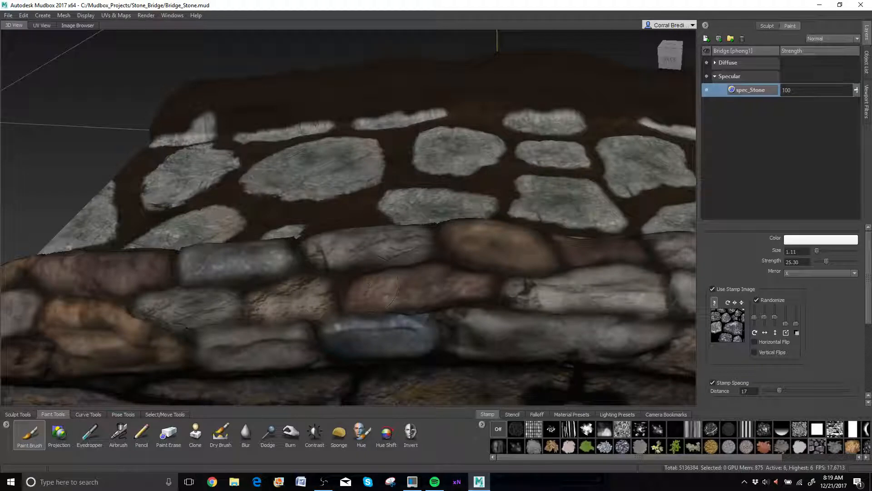
Paint specular highlights on the upper row of parapet stones, from the bridge's end corner along the walkway edge.
{"action": "left_click_drag", "start_coordinate": [291, 291], "coordinate": [544, 171], "text": "alt"}
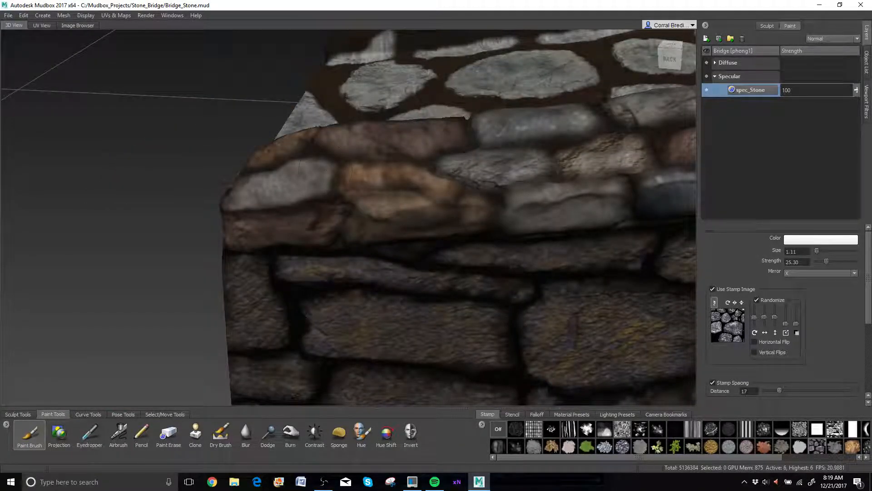
{"action": "left_click_drag", "start_coordinate": [279, 191], "coordinate": [340, 241], "text": "alt"}
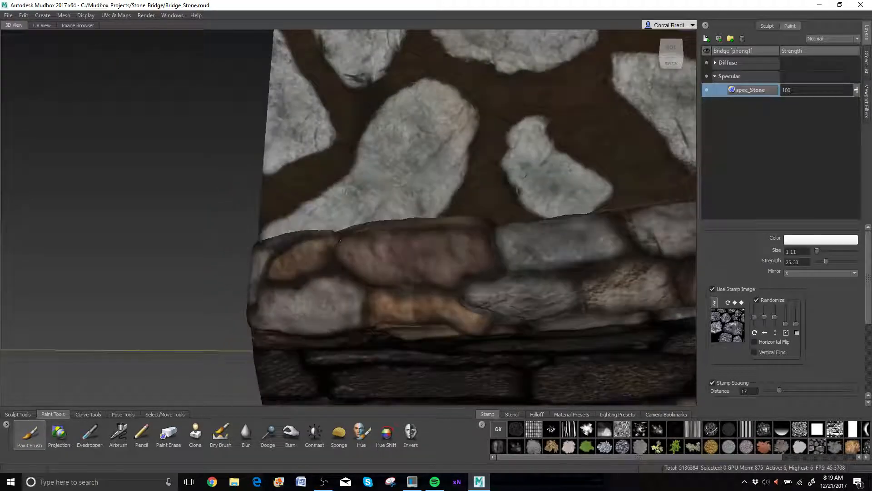
{"action": "mouse_move", "coordinate": [471, 255]}
{"action": "left_mouse_down"}
{"action": "mouse_move", "coordinate": [420, 261]}
{"action": "mouse_move", "coordinate": [321, 247]}
{"action": "left_mouse_up"}
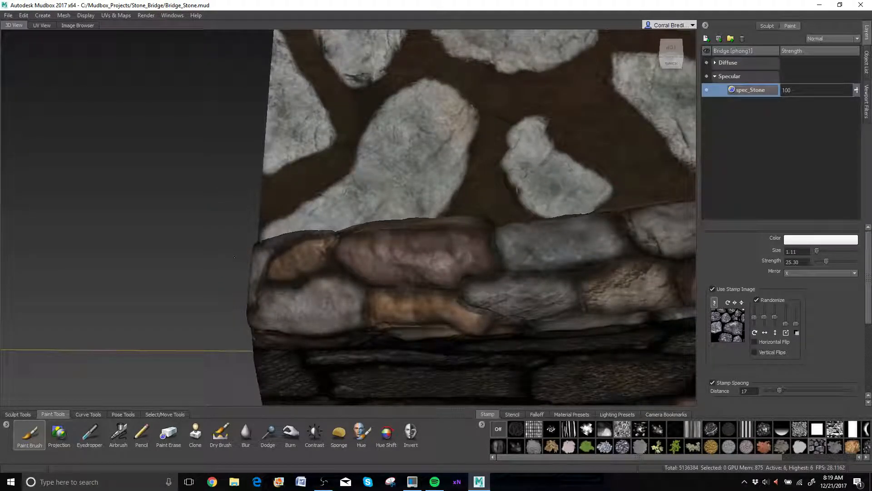
{"action": "middle_click_drag", "start_coordinate": [566, 246], "coordinate": [453, 193], "text": "alt"}
{"action": "left_click_drag", "start_coordinate": [389, 183], "coordinate": [422, 176]}
{"action": "mouse_move", "coordinate": [522, 169]}
{"action": "left_mouse_down"}
{"action": "mouse_move", "coordinate": [541, 179]}
{"action": "mouse_move", "coordinate": [538, 192]}
{"action": "left_mouse_up"}
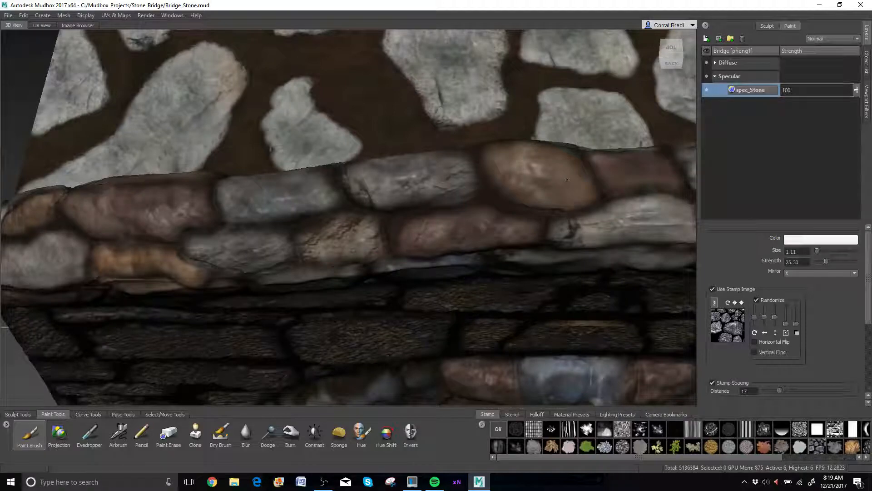
{"action": "left_click_drag", "start_coordinate": [604, 182], "coordinate": [635, 185]}
{"action": "mouse_move", "coordinate": [454, 227]}
{"action": "left_mouse_down", "text": "alt"}
{"action": "mouse_move", "coordinate": [536, 213]}
{"action": "mouse_move", "coordinate": [623, 182]}
{"action": "left_mouse_up", "text": "alt"}
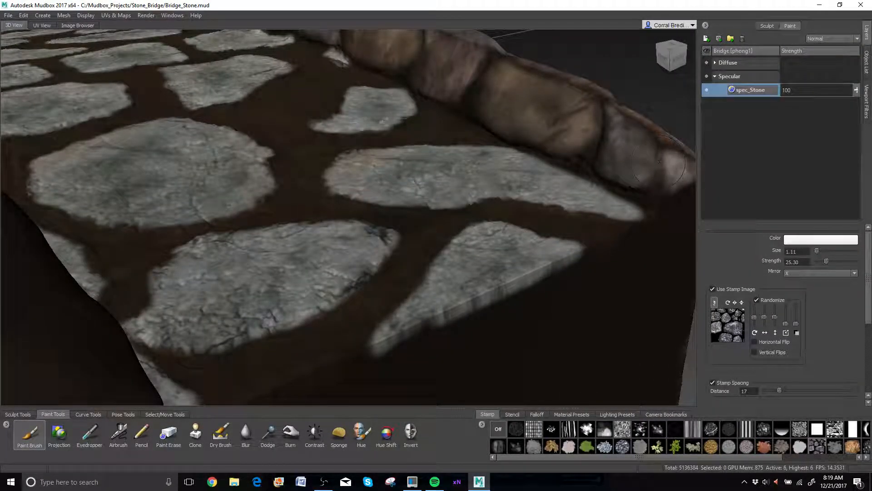
Paint specular highlights on the parapet stones' inner faces along the walkway, from the bridge's end up toward the crown.
{"action": "mouse_move", "coordinate": [615, 154]}
{"action": "left_mouse_down", "text": "alt"}
{"action": "mouse_move", "coordinate": [635, 191]}
{"action": "mouse_move", "coordinate": [672, 200]}
{"action": "left_mouse_up", "text": "alt"}
{"action": "middle_click_drag", "start_coordinate": [672, 200], "coordinate": [638, 252], "text": "alt"}
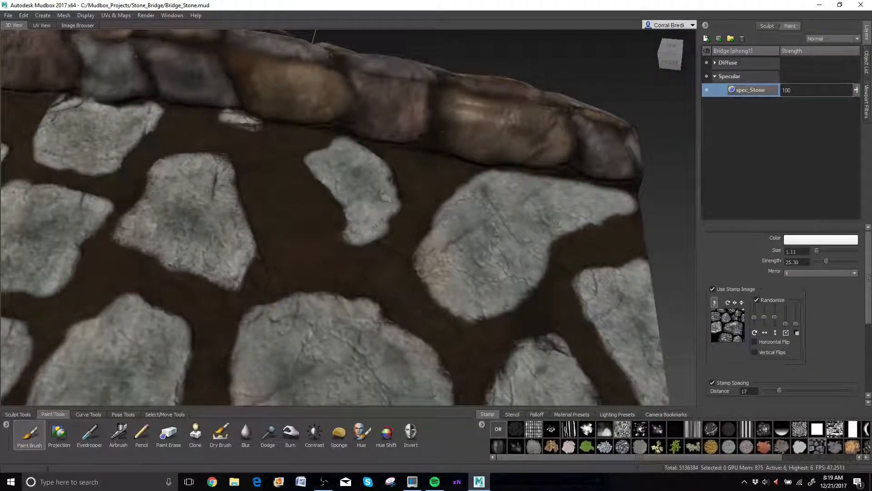
{"action": "mouse_move", "coordinate": [387, 126]}
{"action": "middle_mouse_down", "text": "alt"}
{"action": "mouse_move", "coordinate": [436, 158]}
{"action": "mouse_move", "coordinate": [527, 165]}
{"action": "middle_mouse_up", "text": "alt"}
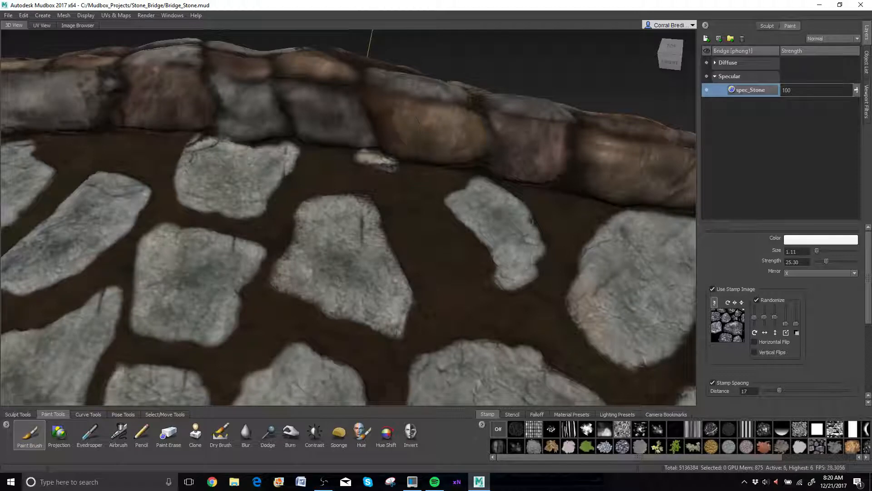
{"action": "middle_click_drag", "start_coordinate": [418, 125], "coordinate": [551, 147], "text": "alt"}
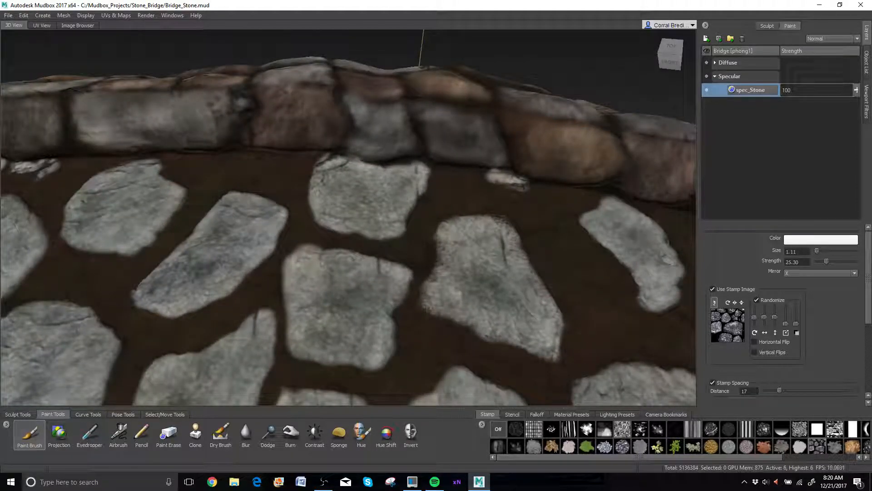
{"action": "mouse_move", "coordinate": [386, 116]}
{"action": "left_mouse_down"}
{"action": "mouse_move", "coordinate": [362, 108]}
{"action": "mouse_move", "coordinate": [328, 127]}
{"action": "mouse_move", "coordinate": [245, 91]}
{"action": "mouse_move", "coordinate": [220, 129]}
{"action": "left_mouse_up"}
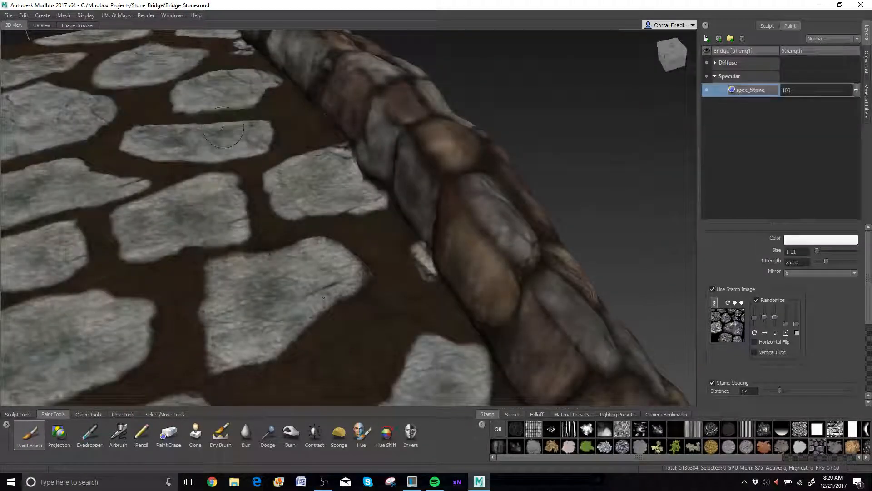
{"action": "right_click_drag", "start_coordinate": [231, 134], "coordinate": [243, 178], "text": "alt"}
{"action": "left_click_drag", "start_coordinate": [243, 195], "coordinate": [203, 258], "text": "alt"}
{"action": "middle_click_drag", "start_coordinate": [203, 258], "coordinate": [198, 201], "text": "alt"}
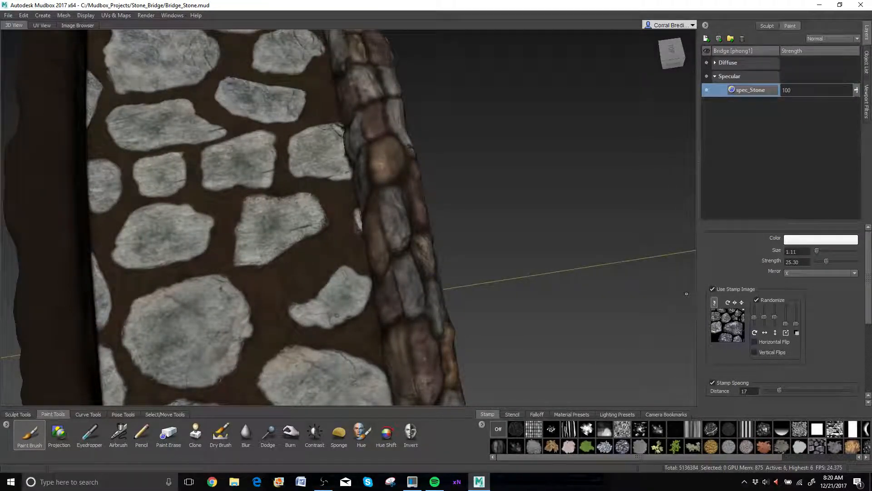
Turn off mirroring for the paint brush before working on the walkway cobblestones.
{"action": "key", "text": "alt+Tab"}
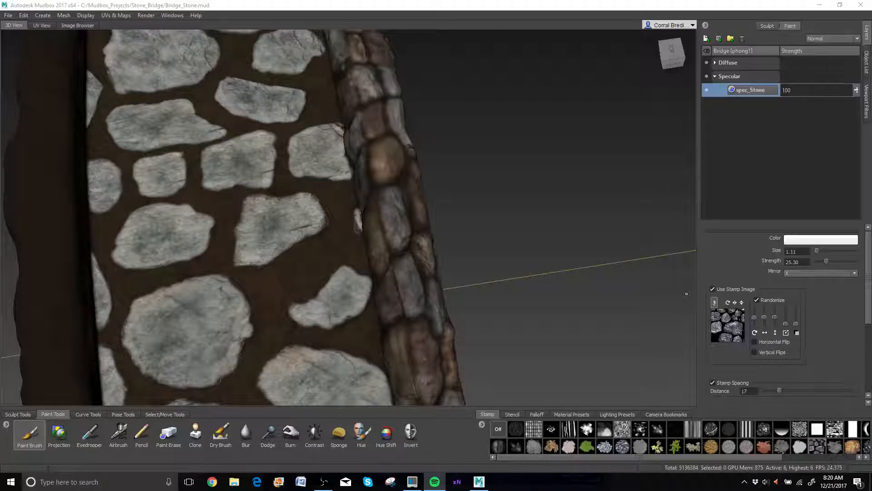
{"action": "left_click_drag", "start_coordinate": [308, 273], "coordinate": [266, 280], "text": "alt"}
{"action": "middle_click_drag", "start_coordinate": [266, 280], "coordinate": [490, 156], "text": "alt"}
{"action": "scroll", "coordinate": [334, 243], "scroll_direction": "up", "scroll_amount": 3}
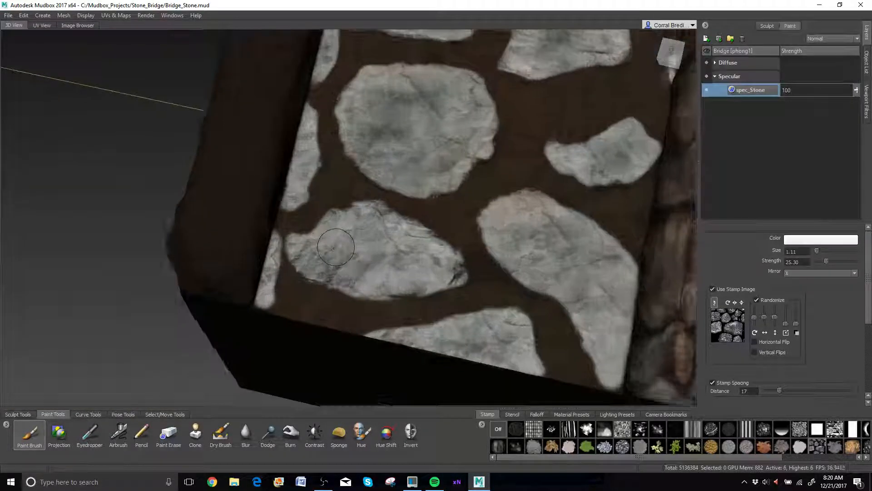
{"action": "left_click_drag", "start_coordinate": [414, 206], "coordinate": [443, 145], "text": "alt"}
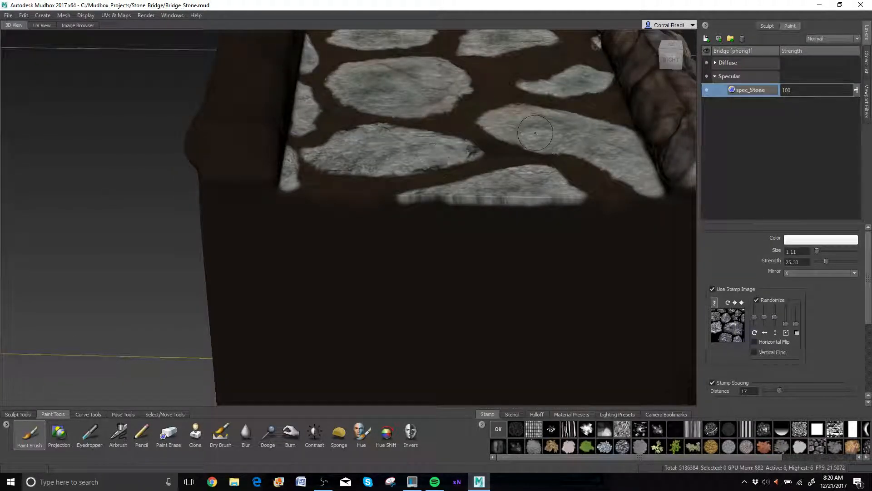
{"action": "mouse_move", "coordinate": [539, 137]}
{"action": "left_mouse_down", "text": "alt"}
{"action": "mouse_move", "coordinate": [490, 200]}
{"action": "mouse_move", "coordinate": [482, 166]}
{"action": "mouse_move", "coordinate": [447, 181]}
{"action": "mouse_move", "coordinate": [454, 312]}
{"action": "left_mouse_up", "text": "alt"}
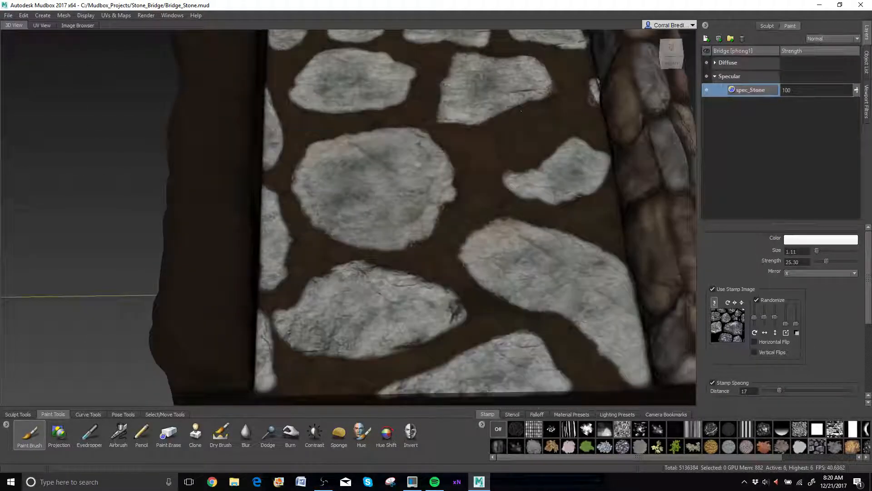
{"action": "middle_click_drag", "start_coordinate": [490, 104], "coordinate": [430, 124], "text": "alt"}
{"action": "left_click", "coordinate": [811, 273]}
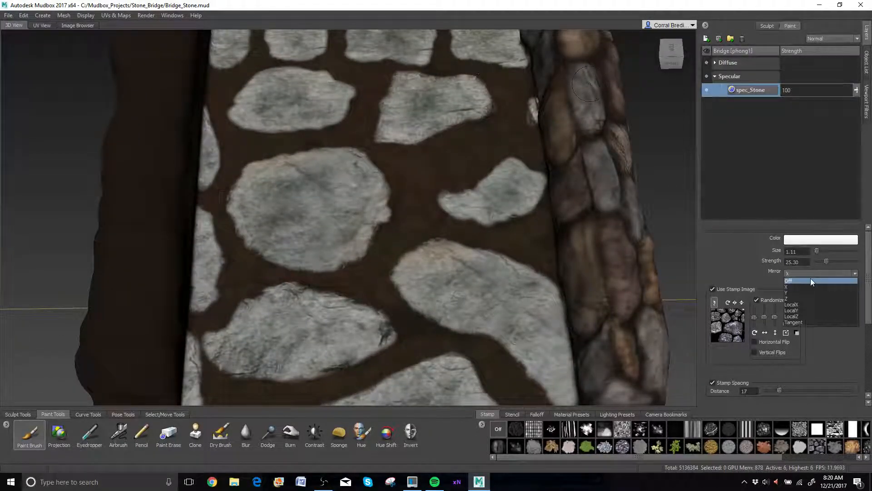
{"action": "left_click", "coordinate": [809, 281]}
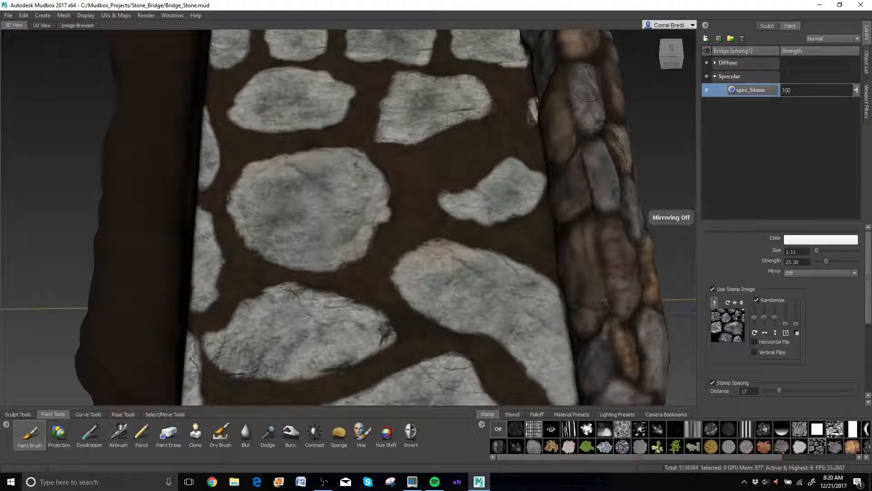
Set the brush size to 1.47 and strength to 29.90, and paint specular highlights on the large cobblestones at the walkway's end.
{"action": "left_click_drag", "start_coordinate": [589, 84], "coordinate": [369, 284], "text": "alt"}
{"action": "mouse_move", "coordinate": [429, 312]}
{"action": "left_mouse_down"}
{"action": "mouse_move", "coordinate": [447, 312]}
{"action": "mouse_move", "coordinate": [428, 308]}
{"action": "left_mouse_up"}
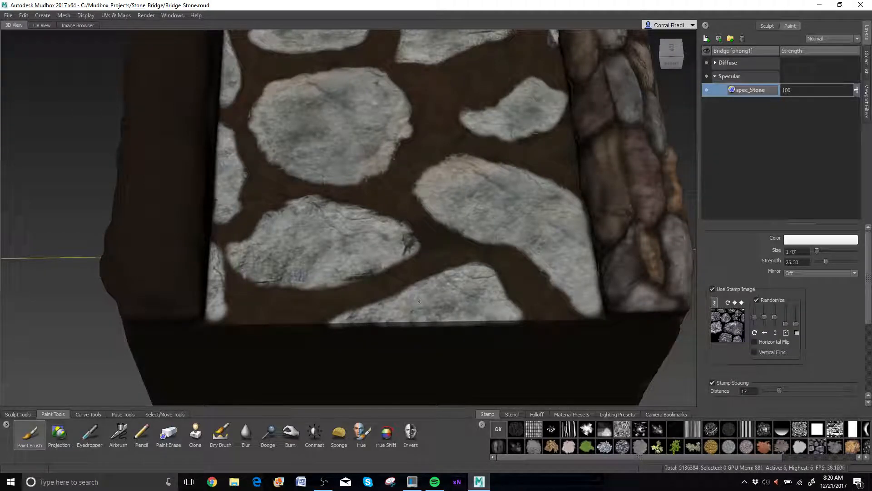
{"action": "scroll", "coordinate": [491, 186], "scroll_direction": "up", "scroll_amount": 5}
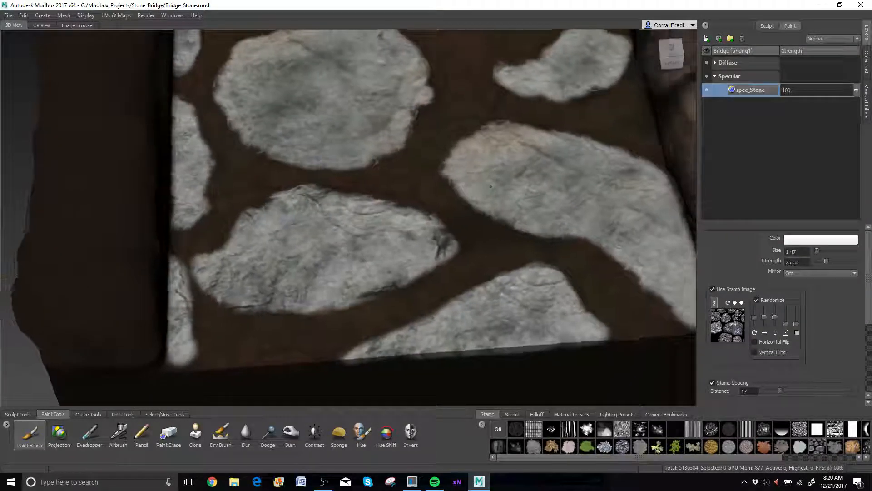
{"action": "left_click_drag", "start_coordinate": [490, 186], "coordinate": [530, 180], "text": "alt"}
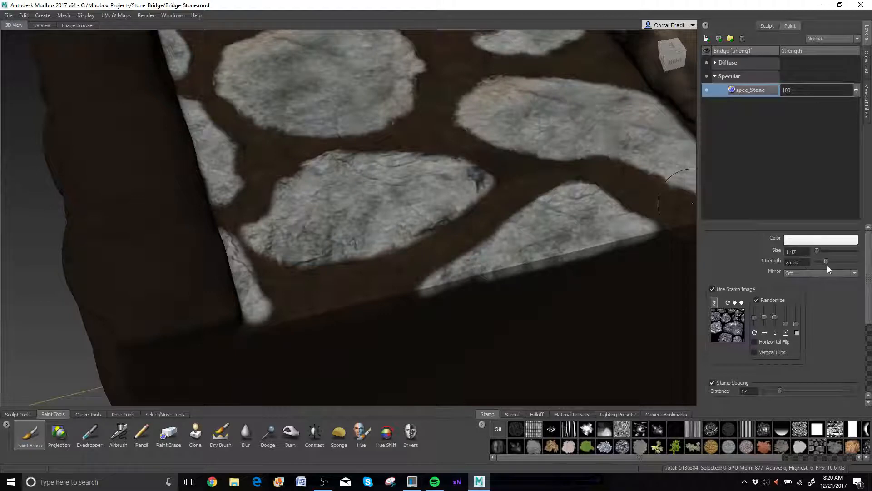
{"action": "left_click_drag", "start_coordinate": [827, 262], "coordinate": [828, 261]}
{"action": "left_click_drag", "start_coordinate": [321, 177], "coordinate": [325, 214], "text": "alt"}
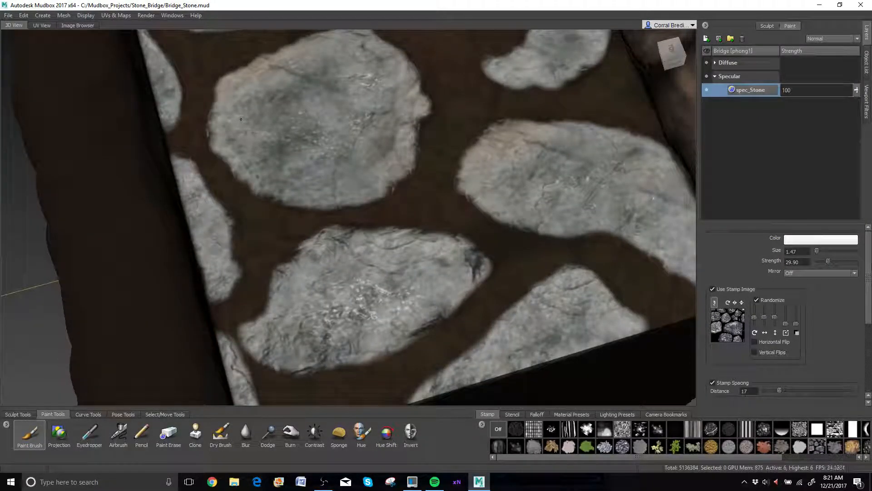
Reduce the brush size to 0.98 and paint specular highlights on the small crescent-shaped cobblestone and the angular one above it.
{"action": "left_click_drag", "start_coordinate": [291, 181], "coordinate": [224, 119], "text": "alt"}
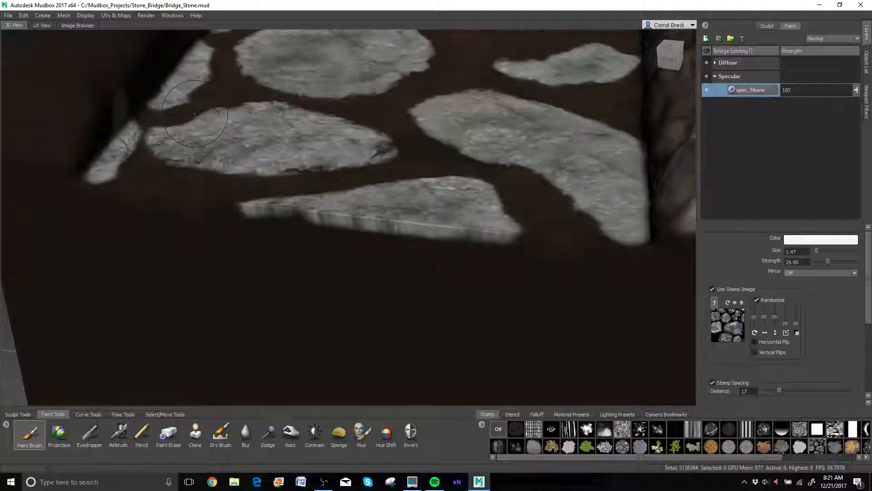
{"action": "middle_click_drag", "start_coordinate": [225, 119], "coordinate": [253, 175], "text": "alt"}
{"action": "middle_click_drag", "start_coordinate": [212, 144], "coordinate": [218, 151], "text": "alt"}
{"action": "key", "text": "b"}
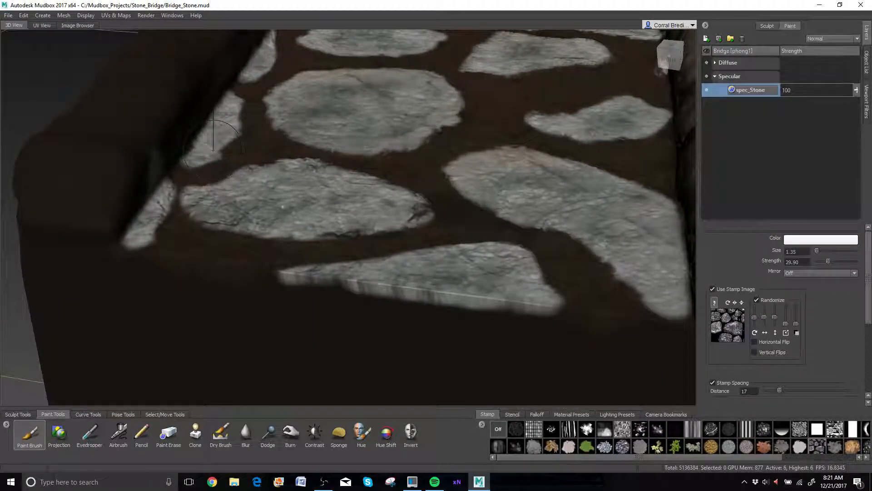
{"action": "mouse_move", "coordinate": [214, 150]}
{"action": "left_mouse_down"}
{"action": "mouse_move", "coordinate": [205, 155]}
{"action": "mouse_move", "coordinate": [207, 148]}
{"action": "left_mouse_up"}
{"action": "mouse_move", "coordinate": [426, 178]}
{"action": "left_mouse_down", "text": "alt"}
{"action": "mouse_move", "coordinate": [423, 209]}
{"action": "mouse_move", "coordinate": [515, 212]}
{"action": "mouse_move", "coordinate": [505, 224]}
{"action": "mouse_move", "coordinate": [527, 228]}
{"action": "mouse_move", "coordinate": [467, 250]}
{"action": "mouse_move", "coordinate": [513, 268]}
{"action": "left_mouse_up", "text": "alt"}
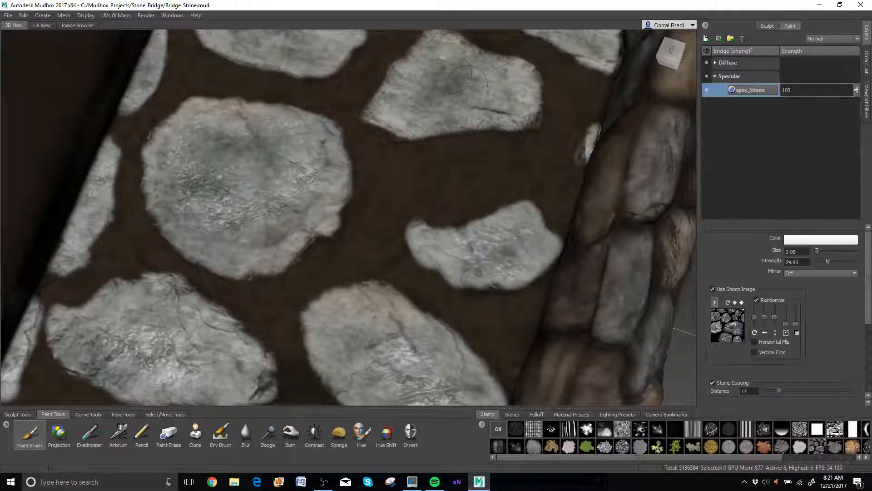
{"action": "mouse_move", "coordinate": [467, 81]}
{"action": "left_mouse_down"}
{"action": "mouse_move", "coordinate": [479, 104]}
{"action": "mouse_move", "coordinate": [475, 93]}
{"action": "mouse_move", "coordinate": [448, 109]}
{"action": "mouse_move", "coordinate": [474, 91]}
{"action": "mouse_move", "coordinate": [426, 139]}
{"action": "left_mouse_up"}
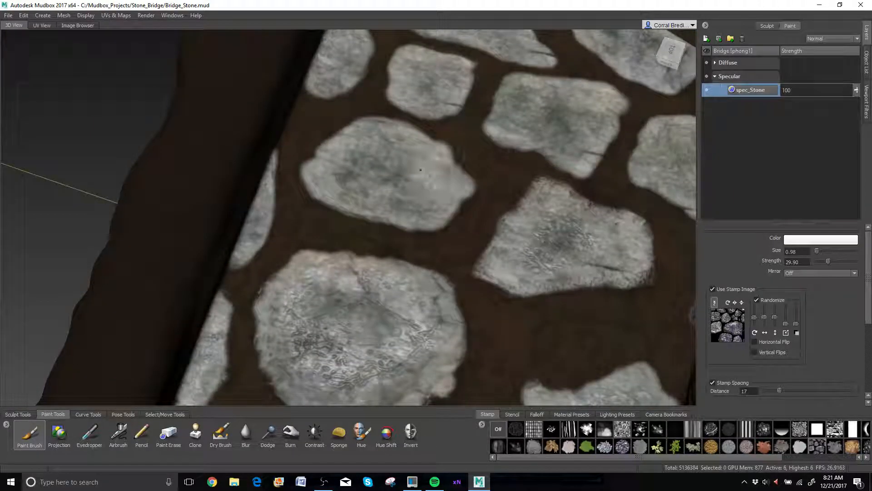
Paint specular highlights at brush size 0.98 on the oval, small square and elongated cobblestones in the middle of the walkway.
{"action": "mouse_move", "coordinate": [420, 170]}
{"action": "left_mouse_down"}
{"action": "mouse_move", "coordinate": [397, 158]}
{"action": "mouse_move", "coordinate": [400, 191]}
{"action": "mouse_move", "coordinate": [429, 188]}
{"action": "mouse_move", "coordinate": [391, 157]}
{"action": "left_mouse_up"}
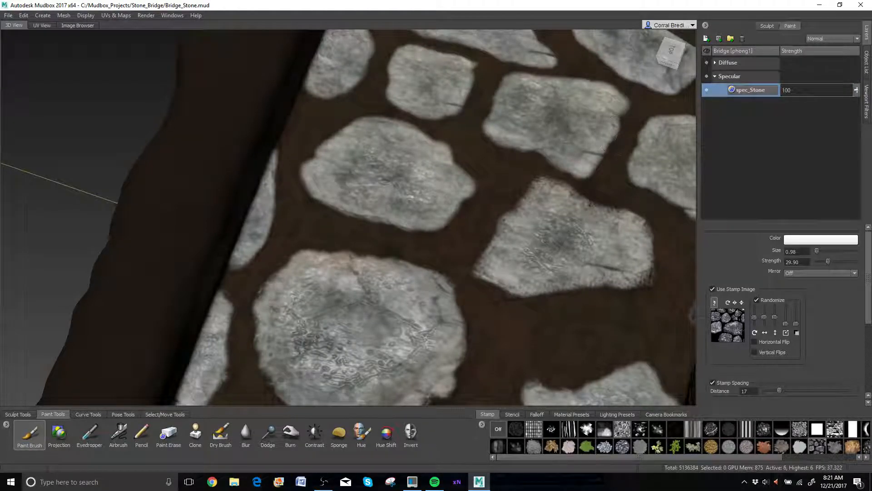
{"action": "left_click_drag", "start_coordinate": [548, 107], "coordinate": [586, 136], "text": "alt"}
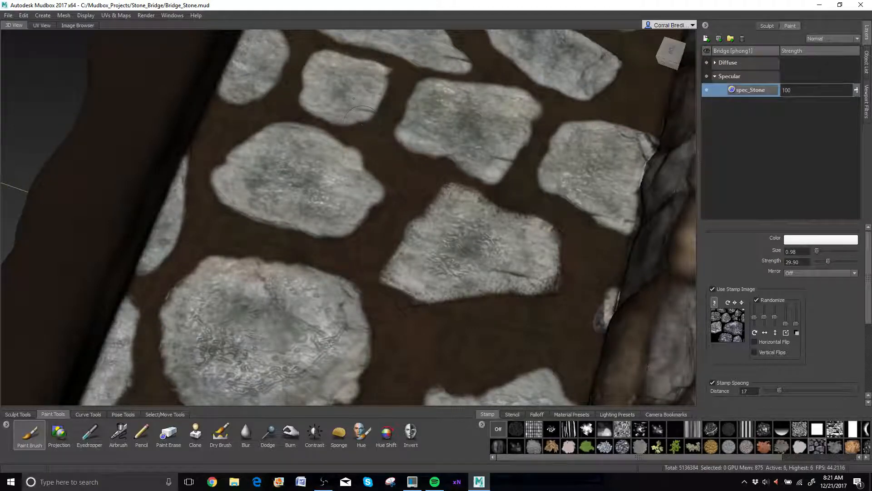
{"action": "middle_click_drag", "start_coordinate": [341, 107], "coordinate": [354, 106], "text": "alt"}
{"action": "left_click_drag", "start_coordinate": [355, 106], "coordinate": [356, 155], "text": "alt"}
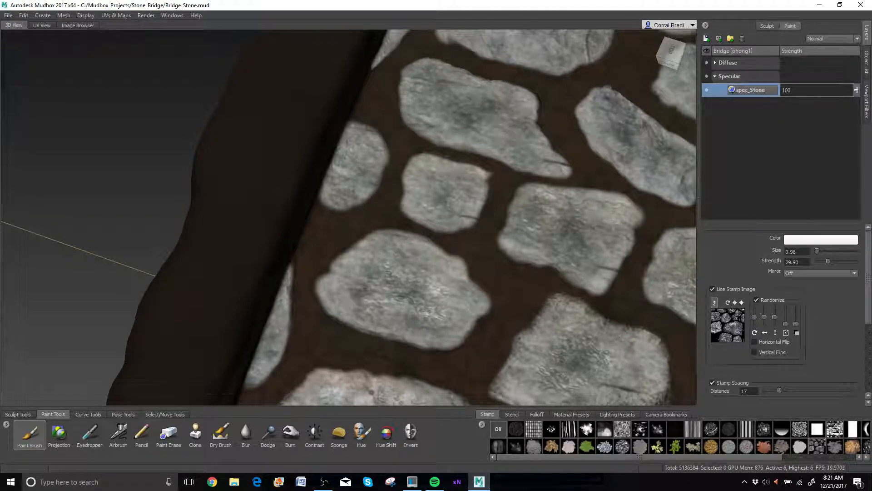
{"action": "left_click_drag", "start_coordinate": [447, 96], "coordinate": [490, 146], "text": "alt"}
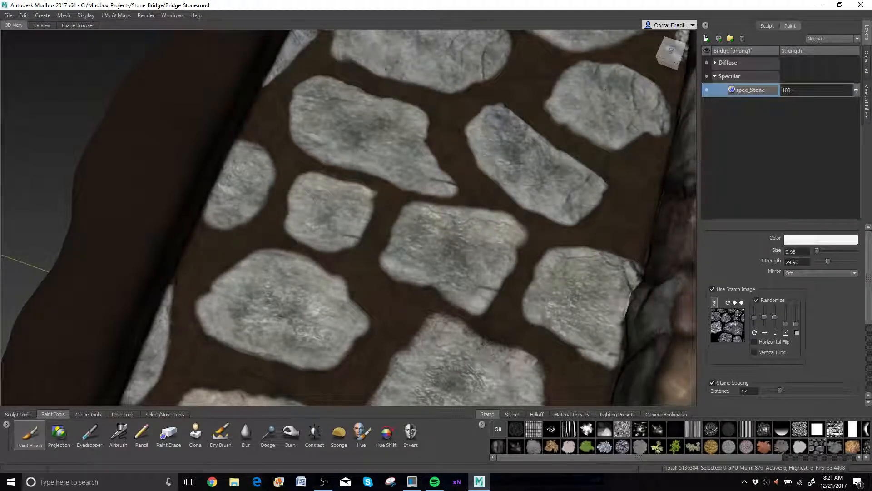
{"action": "middle_click_drag", "start_coordinate": [602, 110], "coordinate": [657, 173], "text": "alt"}
{"action": "middle_click_drag", "start_coordinate": [567, 68], "coordinate": [579, 111], "text": "alt"}
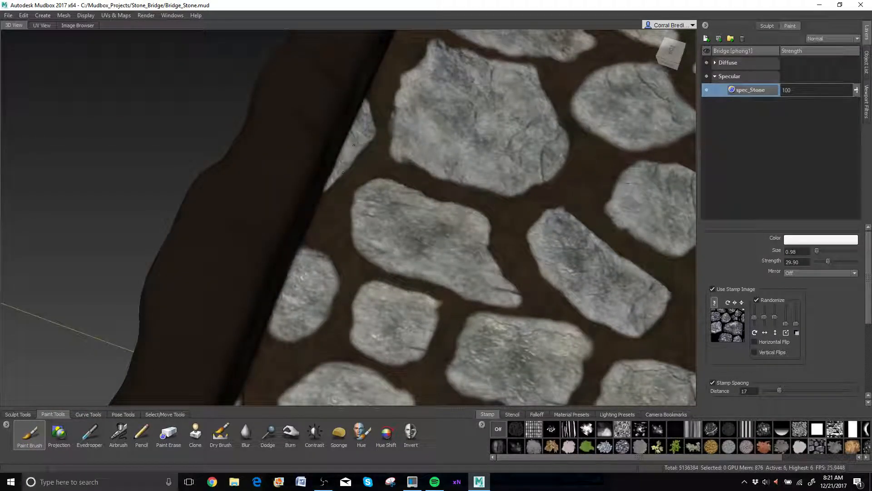
Paint specular highlights at brush size 1.52 on the large cobblestone and its neighbours near the walkway's far edge, and reduce the size to 0.56.
{"action": "left_click_drag", "start_coordinate": [437, 131], "coordinate": [425, 135]}
{"action": "left_click_drag", "start_coordinate": [662, 208], "coordinate": [593, 199], "text": "alt"}
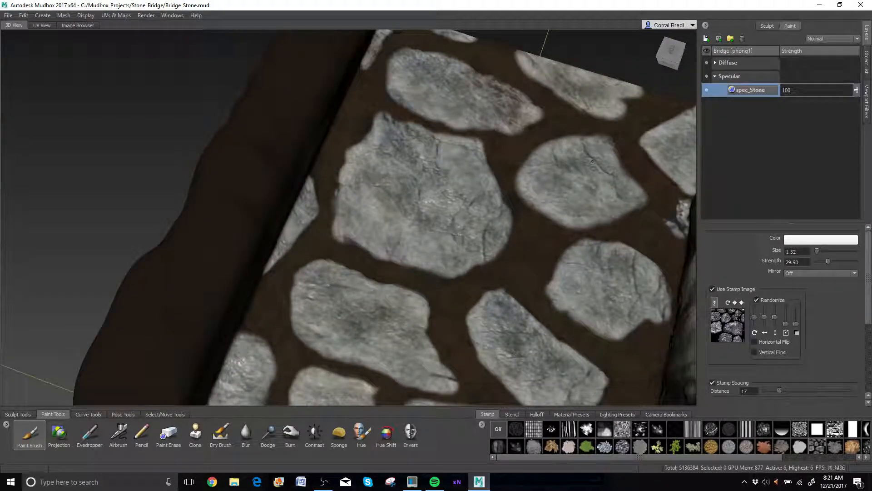
{"action": "left_click_drag", "start_coordinate": [561, 193], "coordinate": [538, 146], "text": "alt"}
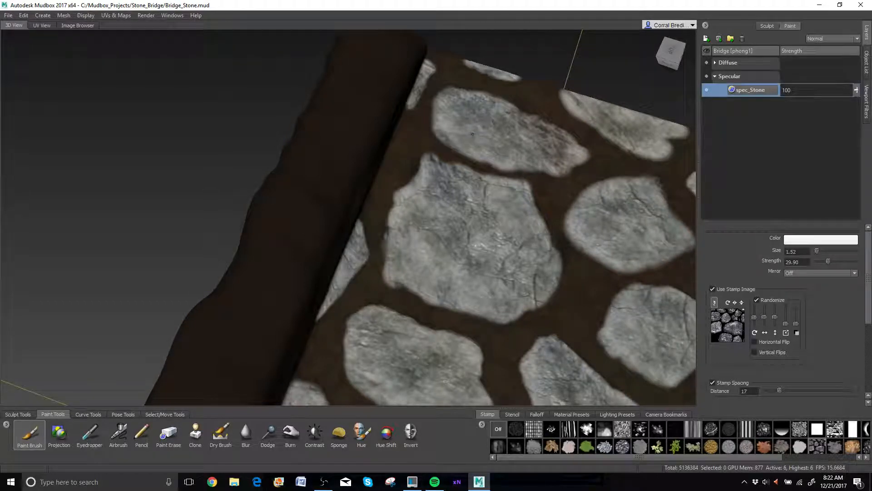
{"action": "left_click_drag", "start_coordinate": [472, 134], "coordinate": [573, 135], "text": "alt"}
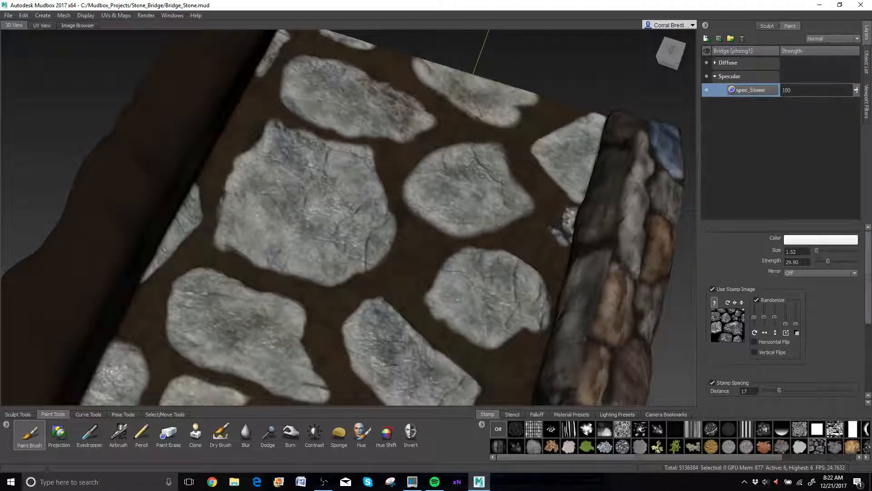
{"action": "mouse_move", "coordinate": [285, 36]}
{"action": "left_mouse_down"}
{"action": "mouse_move", "coordinate": [281, 46]}
{"action": "mouse_move", "coordinate": [281, 39]}
{"action": "mouse_move", "coordinate": [269, 44]}
{"action": "left_mouse_up"}
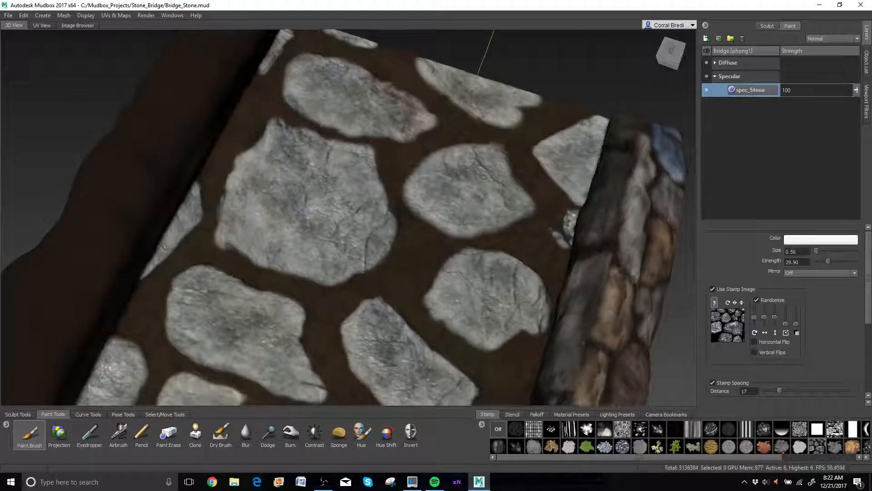
Check the highlights on the arch and side wall, and set the paint brush's mirroring to X.
{"action": "left_click_drag", "start_coordinate": [422, 255], "coordinate": [347, 173], "text": "alt"}
{"action": "middle_click_drag", "start_coordinate": [346, 173], "coordinate": [402, 92], "text": "alt"}
{"action": "right_click_drag", "start_coordinate": [402, 92], "coordinate": [420, 230], "text": "alt"}
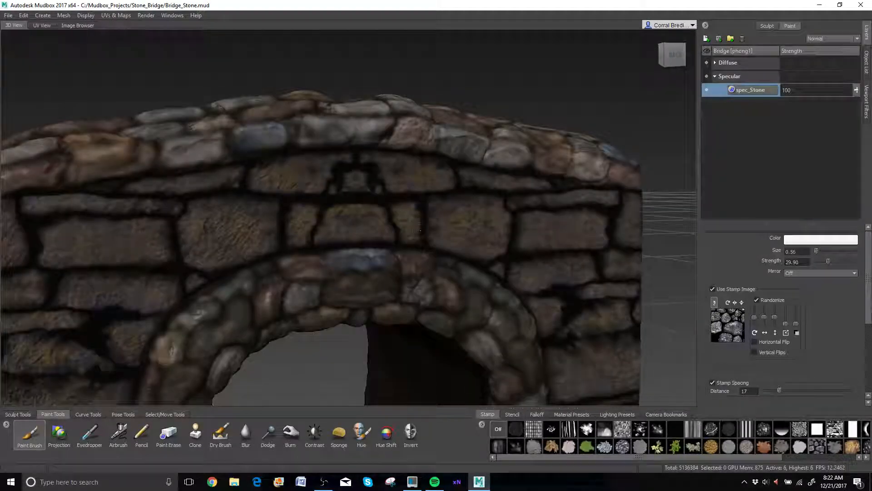
{"action": "left_click_drag", "start_coordinate": [420, 230], "coordinate": [663, 244], "text": "alt"}
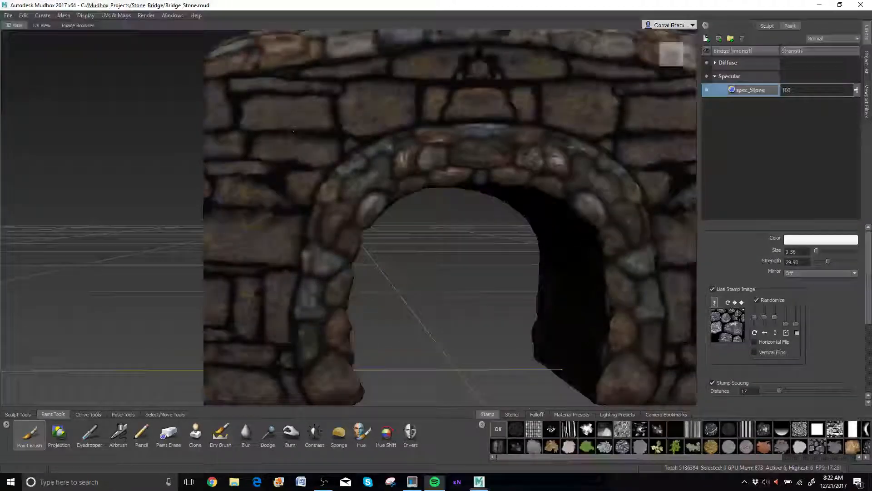
{"action": "left_click_drag", "start_coordinate": [293, 131], "coordinate": [336, 129], "text": "alt"}
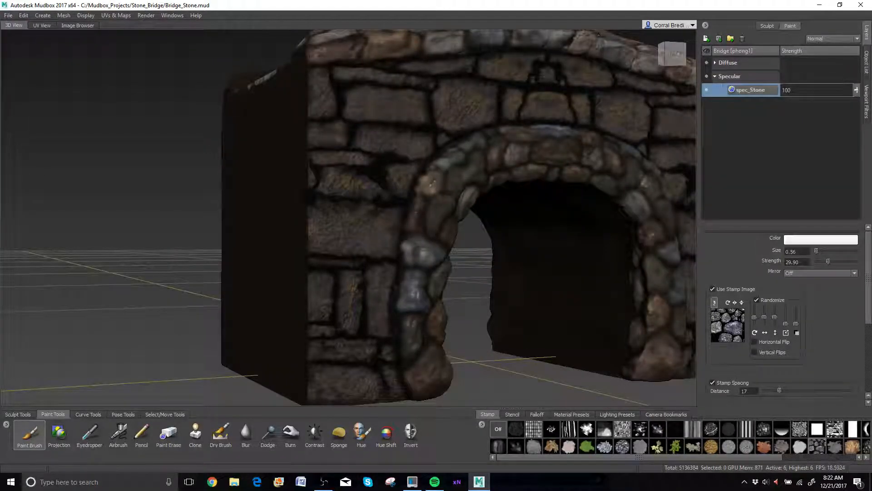
{"action": "scroll", "coordinate": [379, 230], "scroll_direction": "up", "scroll_amount": 3}
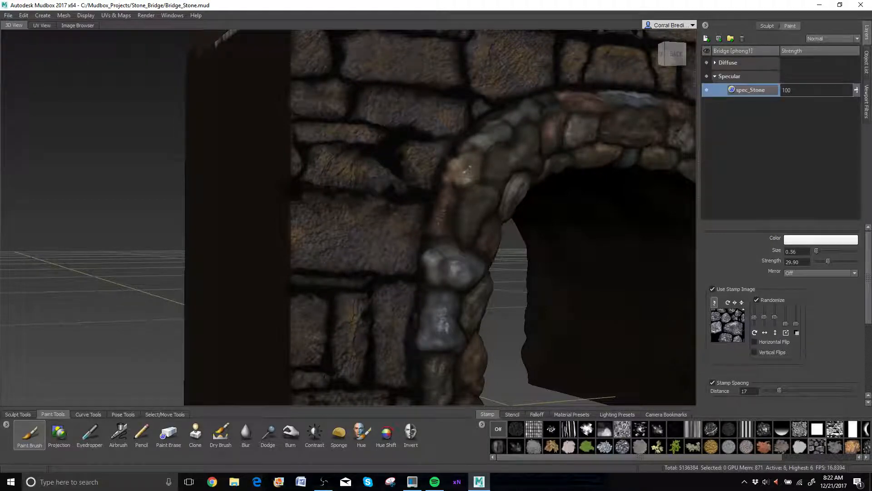
{"action": "left_click_drag", "start_coordinate": [357, 325], "coordinate": [325, 200], "text": "alt"}
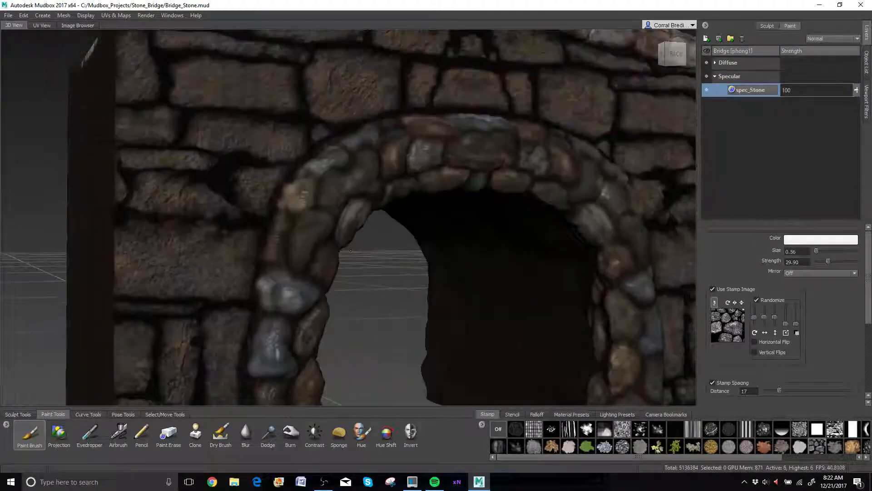
{"action": "left_click", "coordinate": [838, 272]}
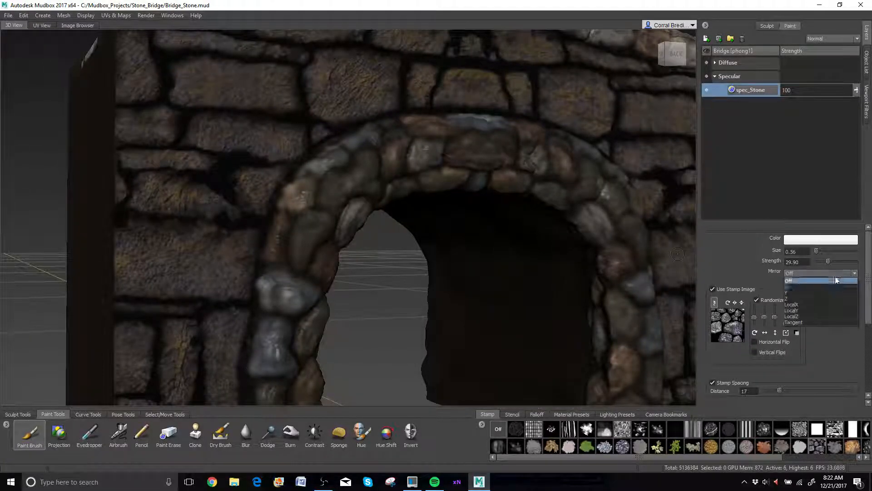
{"action": "left_click", "coordinate": [828, 287]}
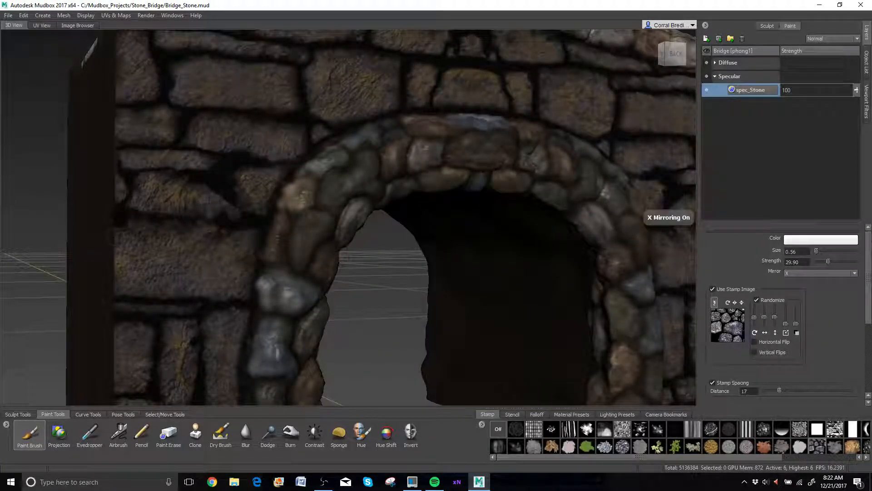
Switch the paint brush stamp to the round branching-vein pattern and set the brush size to 0.91 for the side wall.
{"action": "scroll", "coordinate": [348, 217], "scroll_direction": "up", "scroll_amount": 2}
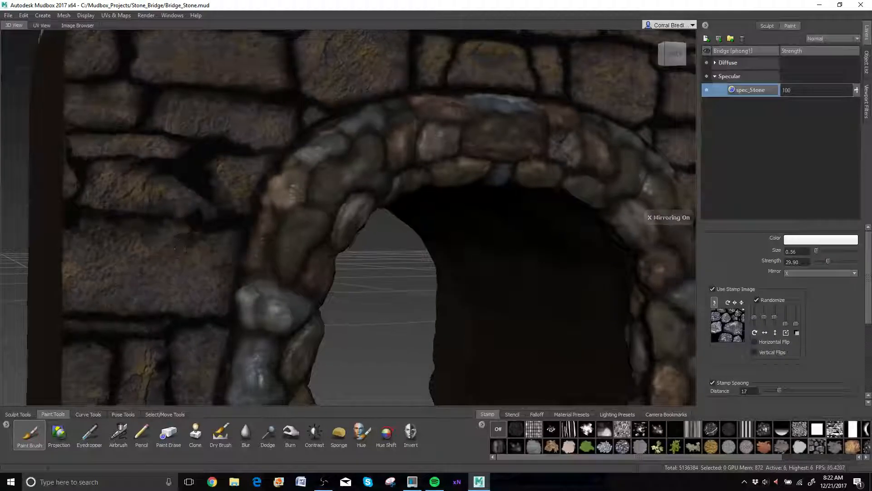
{"action": "middle_click_drag", "start_coordinate": [348, 217], "coordinate": [365, 201], "text": "alt"}
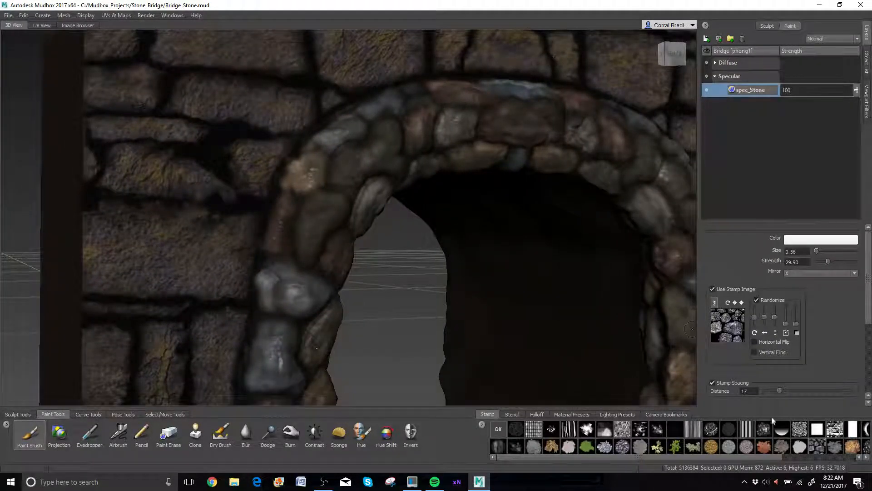
{"action": "left_click", "coordinate": [710, 429]}
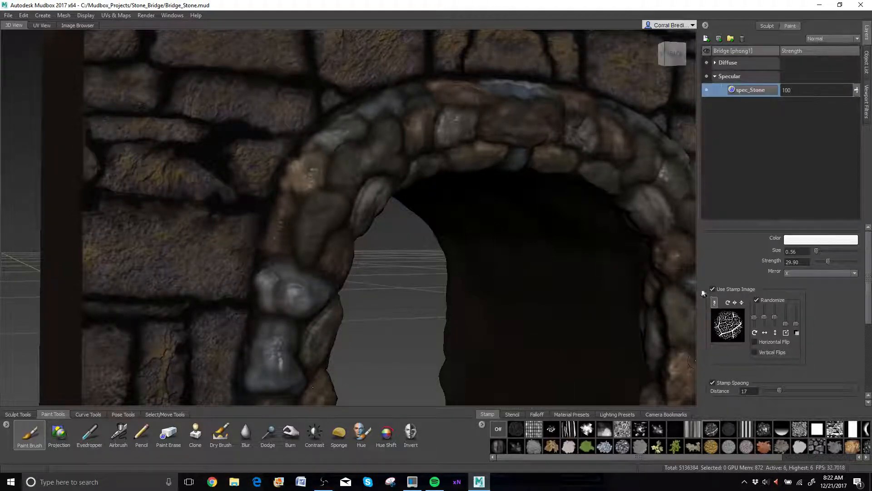
{"action": "middle_click_drag", "start_coordinate": [336, 227], "coordinate": [417, 204], "text": "alt"}
{"action": "middle_click_drag", "start_coordinate": [278, 216], "coordinate": [305, 228], "text": "alt"}
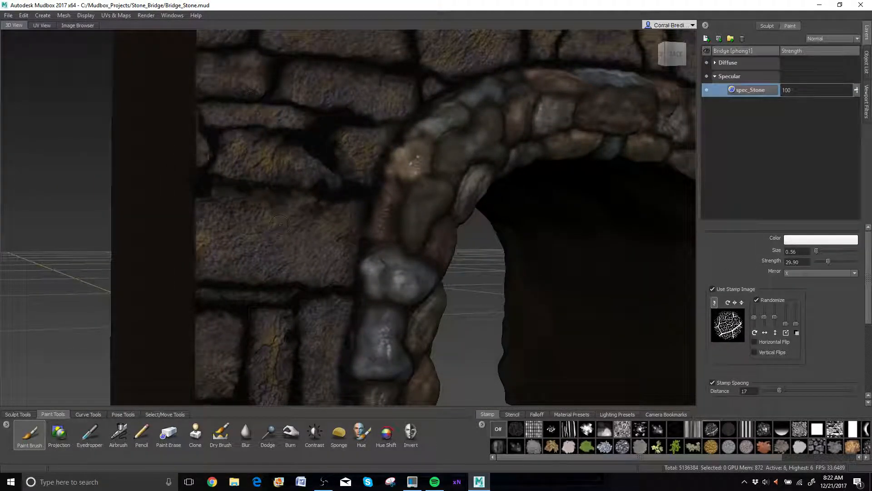
{"action": "left_click_drag", "start_coordinate": [318, 237], "coordinate": [247, 216], "text": "alt"}
{"action": "middle_click_drag", "start_coordinate": [255, 218], "coordinate": [436, 252], "text": "alt"}
{"action": "left_click_drag", "start_coordinate": [341, 268], "coordinate": [277, 252], "text": "alt"}
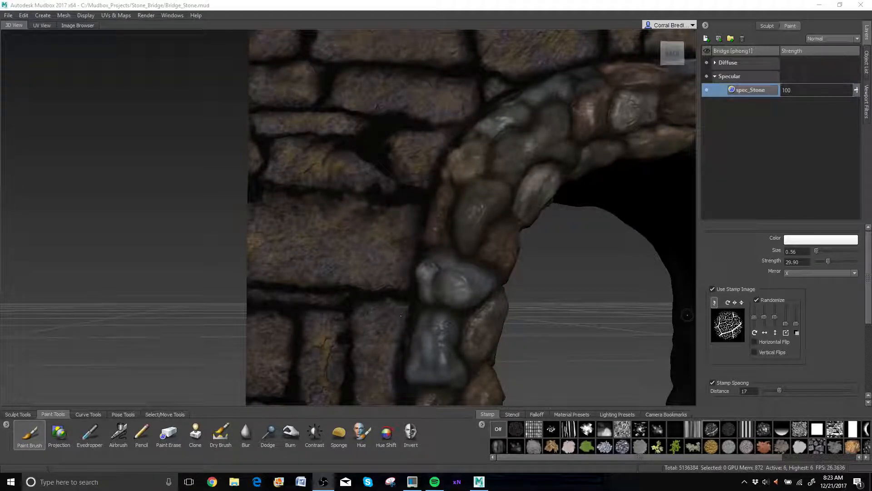
{"action": "left_click", "coordinate": [313, 255]}
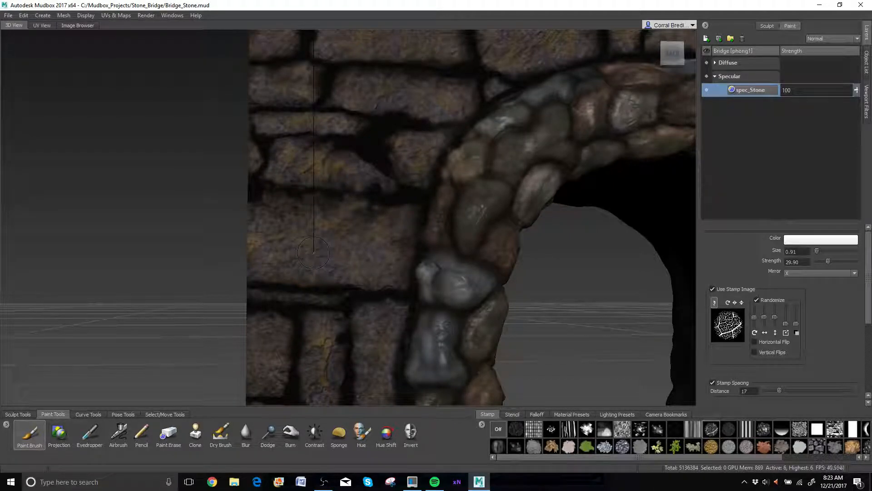
Try a specular stroke at strength 29.90 across the large bottom block of the side wall, and undo it.
{"action": "right_click_drag", "start_coordinate": [313, 252], "coordinate": [345, 254], "text": "alt"}
{"action": "mouse_move", "coordinate": [336, 313]}
{"action": "middle_mouse_down", "text": "alt"}
{"action": "mouse_move", "coordinate": [304, 113]}
{"action": "mouse_move", "coordinate": [348, 52]}
{"action": "middle_mouse_up", "text": "alt"}
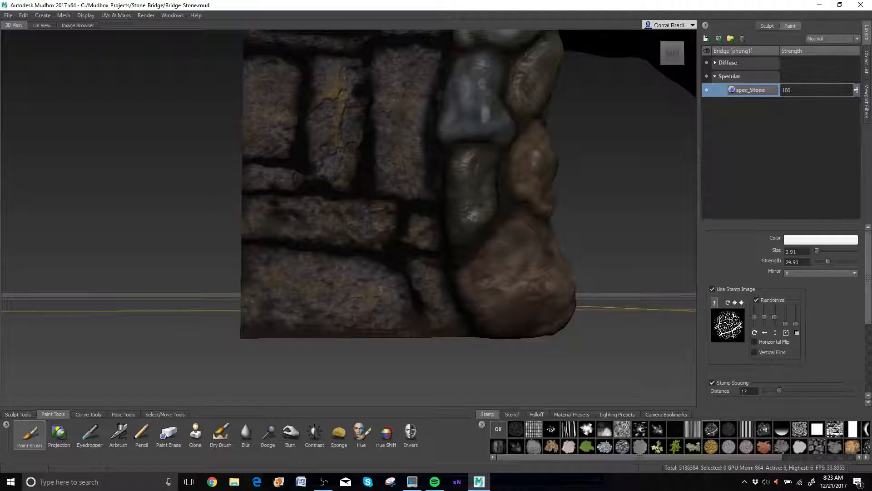
{"action": "left_click_drag", "start_coordinate": [359, 298], "coordinate": [270, 285]}
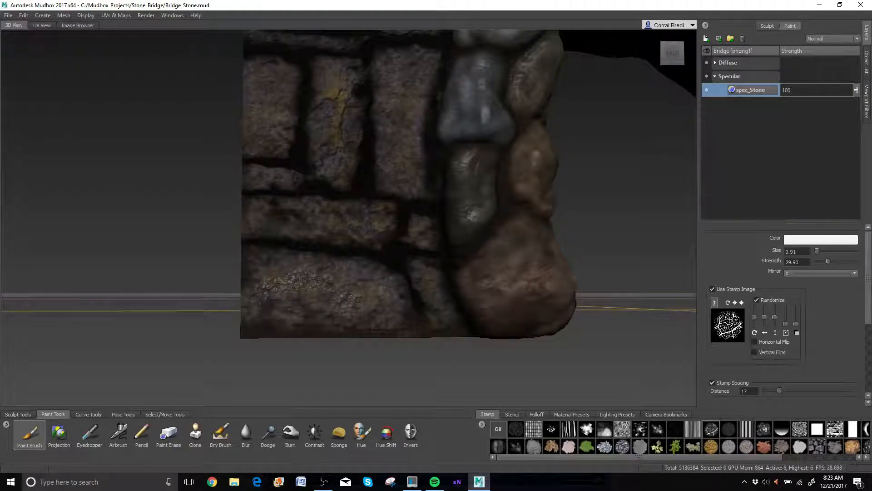
{"action": "key", "text": "ctrl+z"}
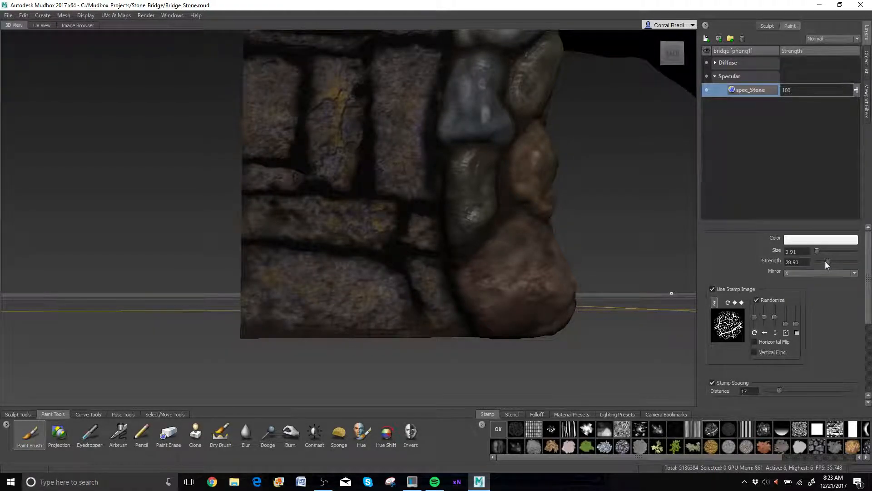
Set the brush strength to 11.50 and paint subtle specular texture on the wall blocks beside the lower arch stones.
{"action": "left_click_drag", "start_coordinate": [825, 261], "coordinate": [822, 261]}
{"action": "middle_click_drag", "start_coordinate": [310, 165], "coordinate": [316, 217], "text": "alt"}
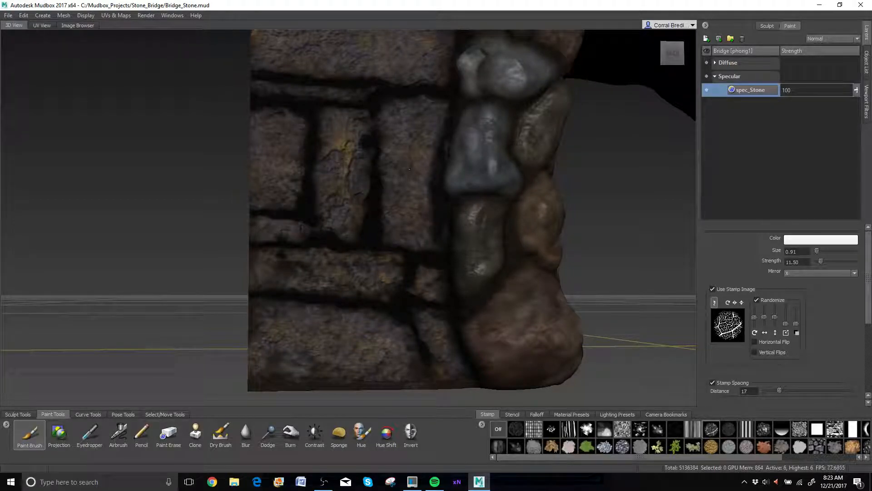
{"action": "middle_click_drag", "start_coordinate": [266, 159], "coordinate": [258, 276], "text": "alt"}
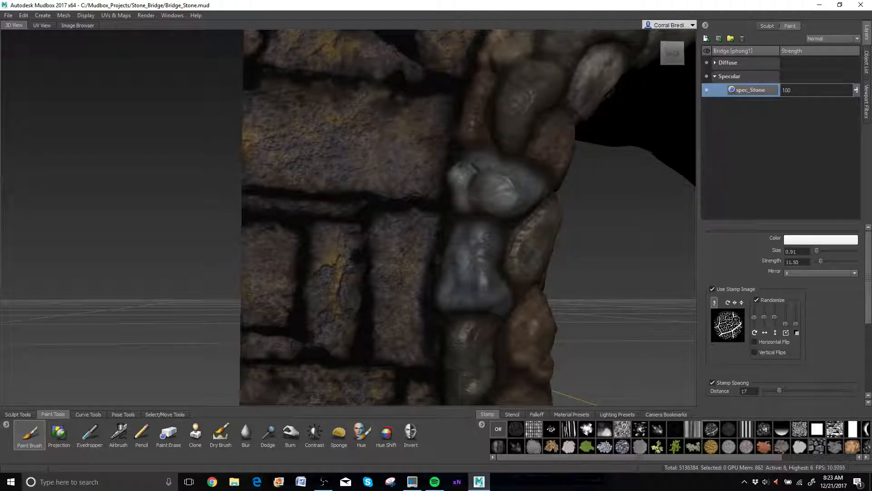
Reduce the brush size to 0.60 and paint specular texture on the wall blocks beside the arch's upper curve.
{"action": "middle_click_drag", "start_coordinate": [418, 111], "coordinate": [521, 225], "text": "alt"}
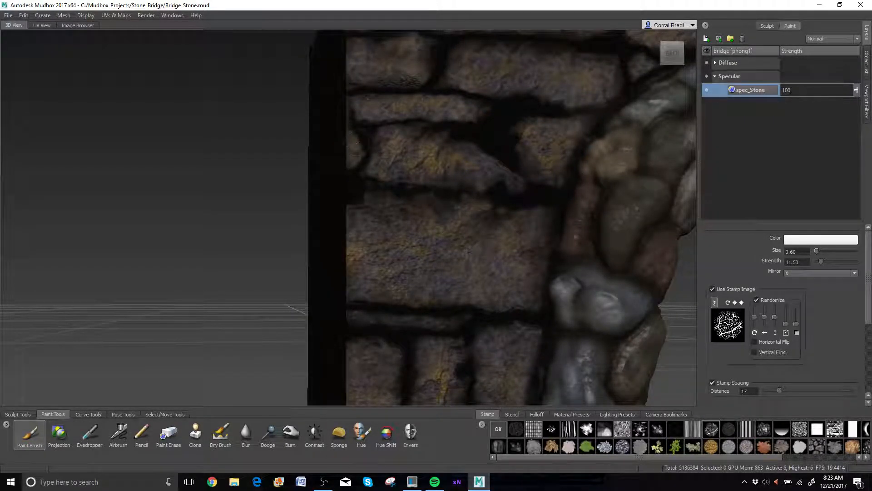
{"action": "middle_click_drag", "start_coordinate": [354, 154], "coordinate": [331, 208], "text": "alt"}
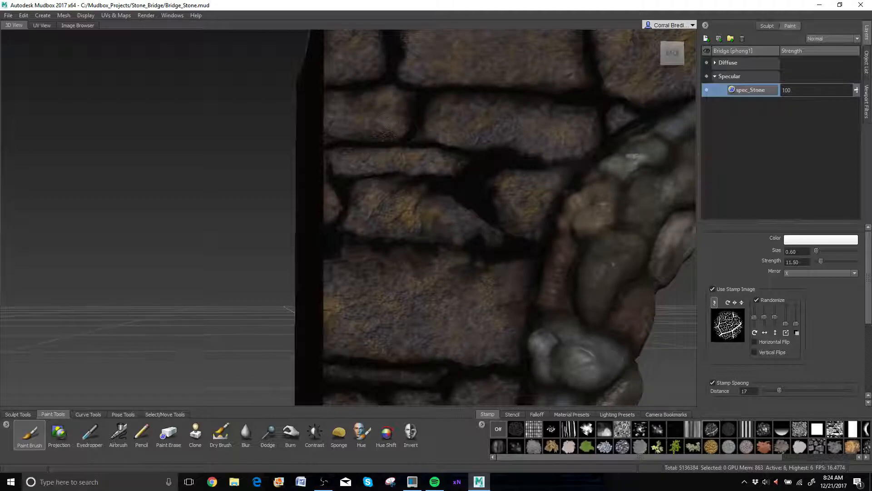
{"action": "middle_click_drag", "start_coordinate": [387, 100], "coordinate": [373, 137], "text": "alt"}
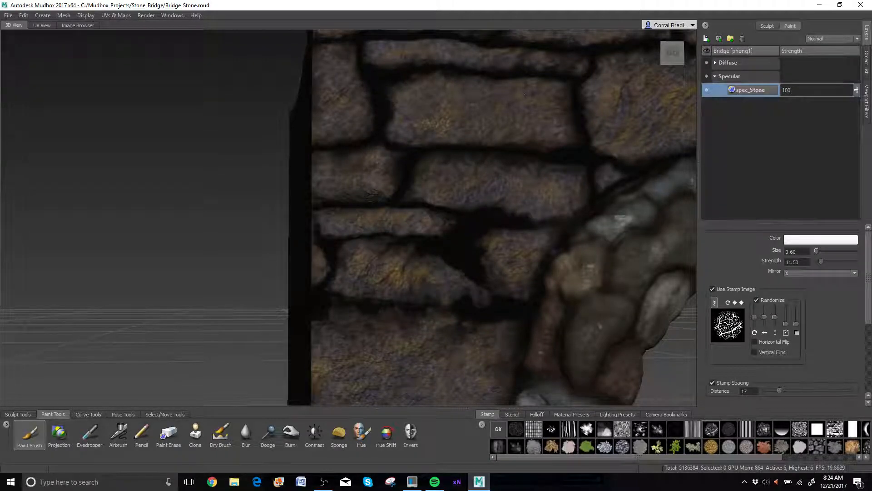
Paint specular texture at brush size 0.60 on the upper wall blocks between the parapet and the crown of the arch.
{"action": "middle_click_drag", "start_coordinate": [478, 68], "coordinate": [500, 150], "text": "alt"}
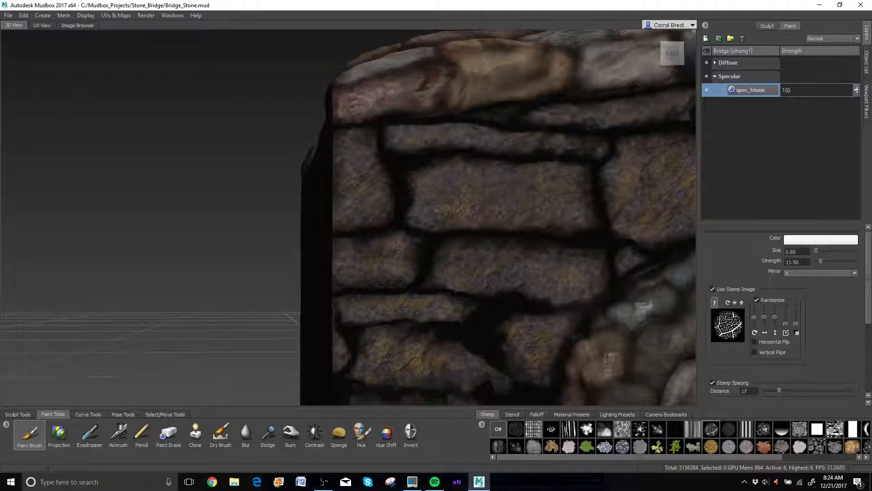
{"action": "middle_click_drag", "start_coordinate": [578, 138], "coordinate": [403, 135], "text": "alt"}
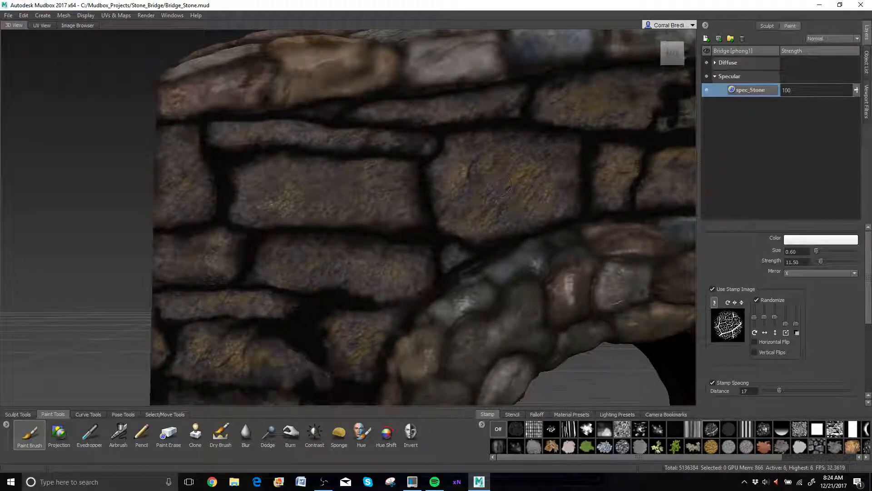
{"action": "left_click_drag", "start_coordinate": [498, 185], "coordinate": [458, 170], "text": "alt"}
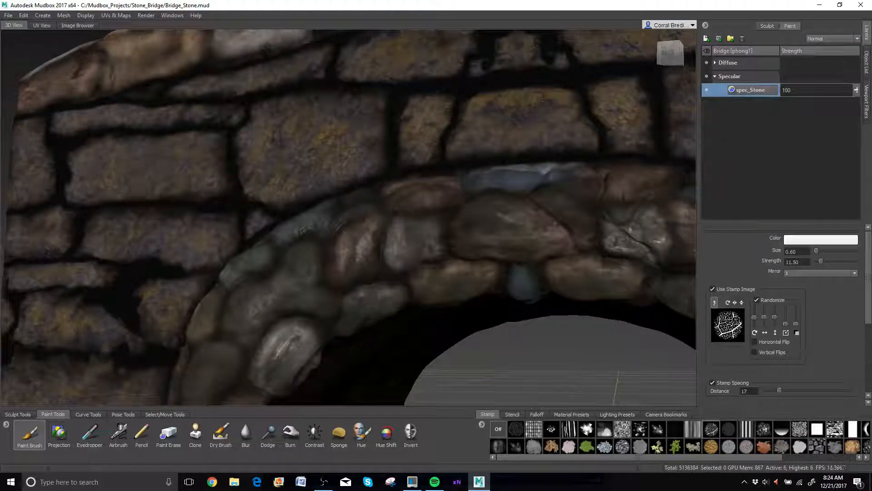
{"action": "left_click_drag", "start_coordinate": [555, 115], "coordinate": [534, 159], "text": "alt"}
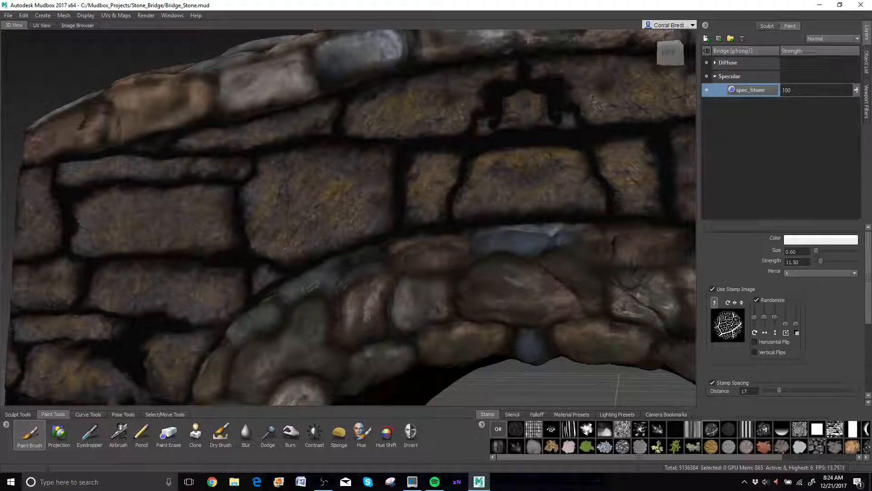
Check the specular response of the whole wall and arch from several angles, and examine the tunnel's inner wall.
{"action": "scroll", "coordinate": [390, 174], "scroll_direction": "down", "scroll_amount": 5}
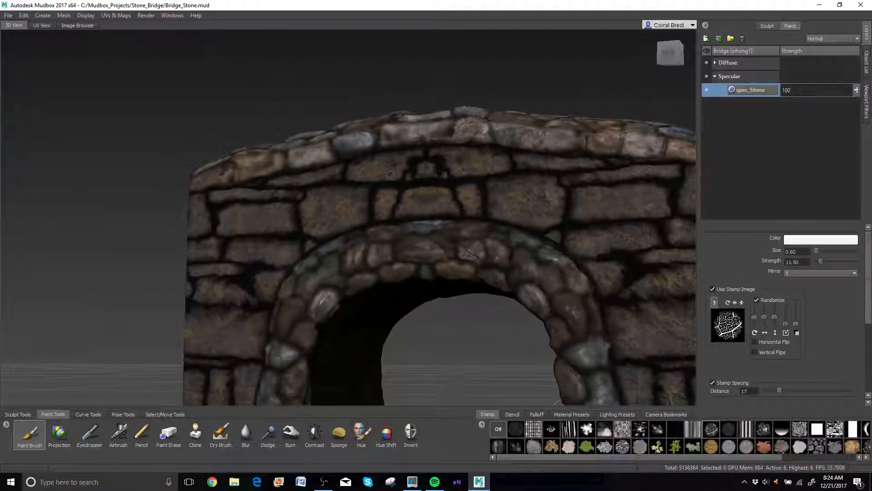
{"action": "middle_click_drag", "start_coordinate": [390, 174], "coordinate": [363, 43], "text": "alt"}
{"action": "left_click_drag", "start_coordinate": [363, 136], "coordinate": [423, 247], "text": "alt"}
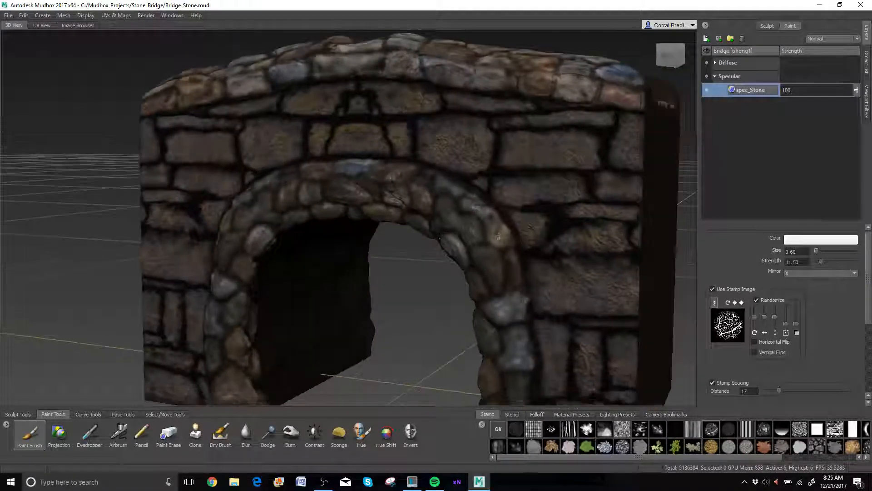
{"action": "left_click_drag", "start_coordinate": [317, 310], "coordinate": [297, 263], "text": "alt"}
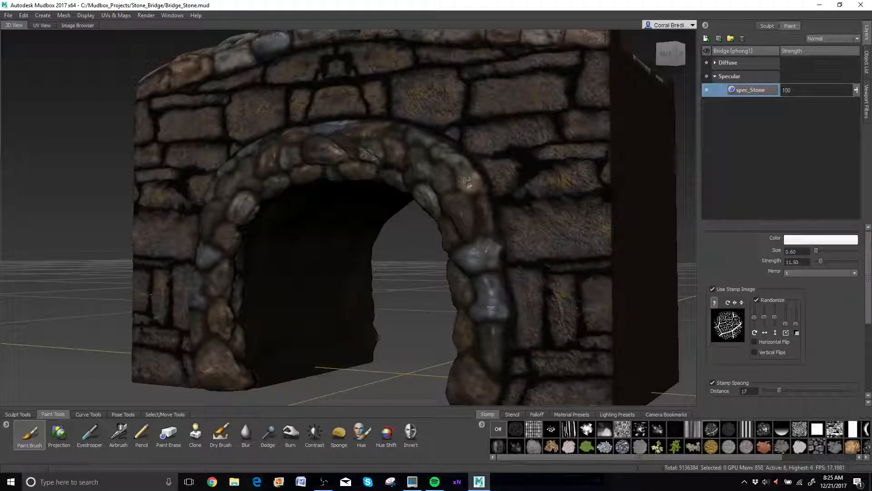
{"action": "key", "text": "alt+Tab"}
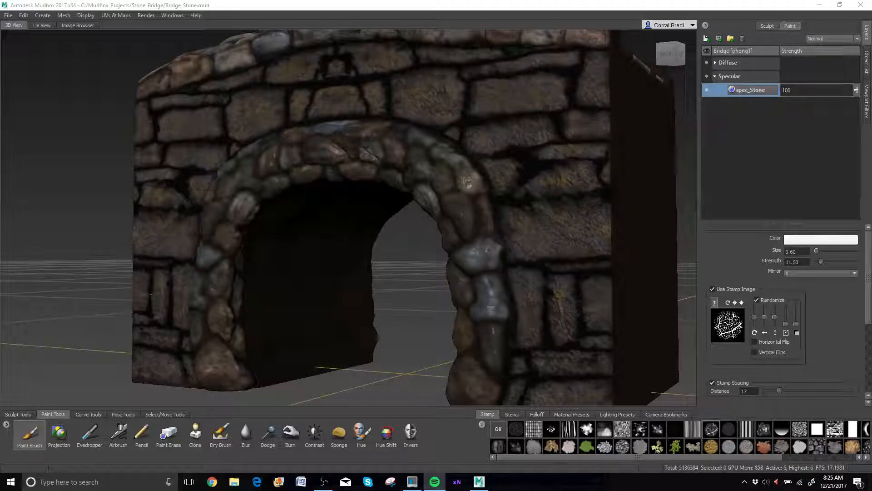
{"action": "scroll", "coordinate": [226, 219], "scroll_direction": "up", "scroll_amount": 4}
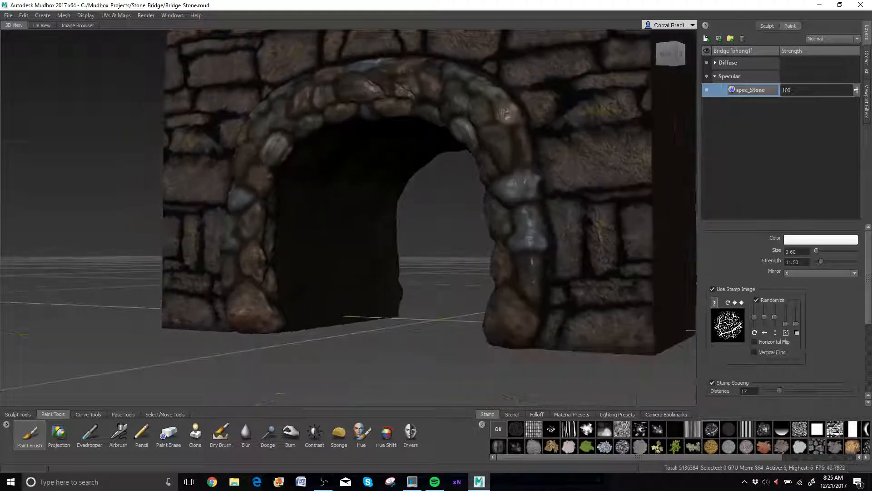
{"action": "middle_click_drag", "start_coordinate": [226, 218], "coordinate": [319, 209], "text": "alt"}
{"action": "left_click_drag", "start_coordinate": [332, 246], "coordinate": [304, 236], "text": "alt"}
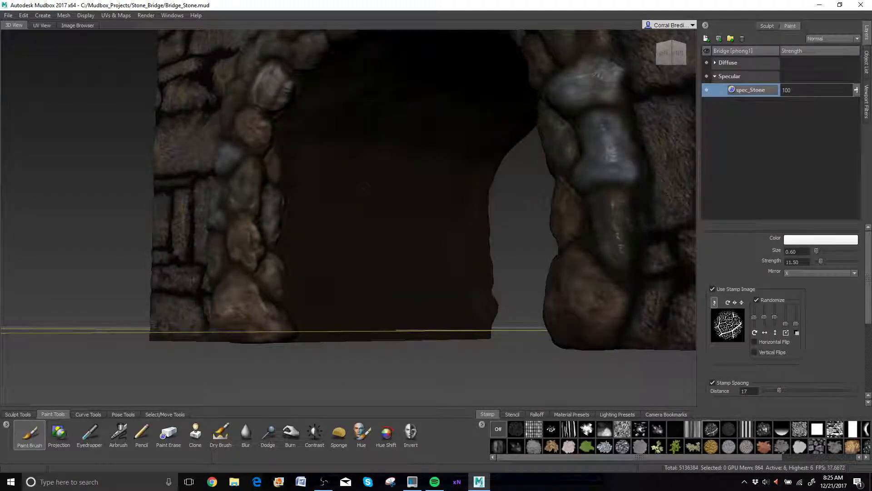
{"action": "middle_click_drag", "start_coordinate": [433, 156], "coordinate": [457, 241], "text": "alt"}
{"action": "left_click_drag", "start_coordinate": [456, 240], "coordinate": [424, 201], "text": "alt"}
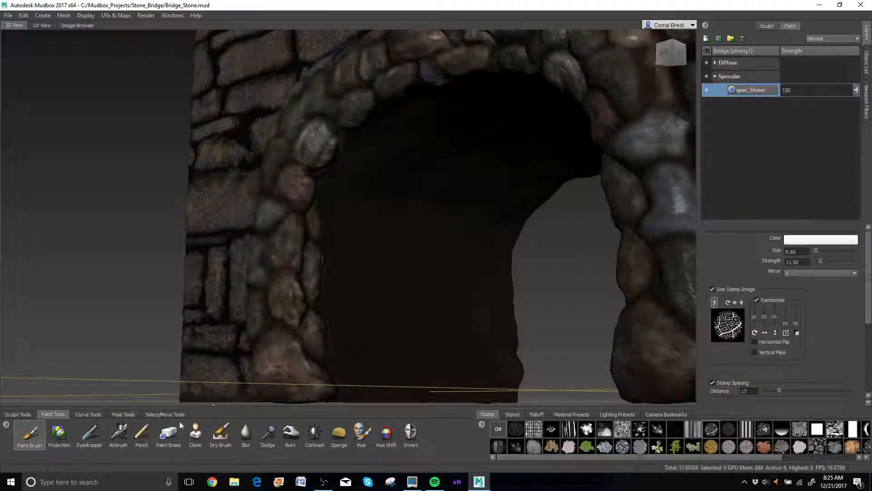
Create a new sculpt layer above Road_Projection and name it Inner_Tunnel.
{"action": "left_click", "coordinate": [59, 434]}
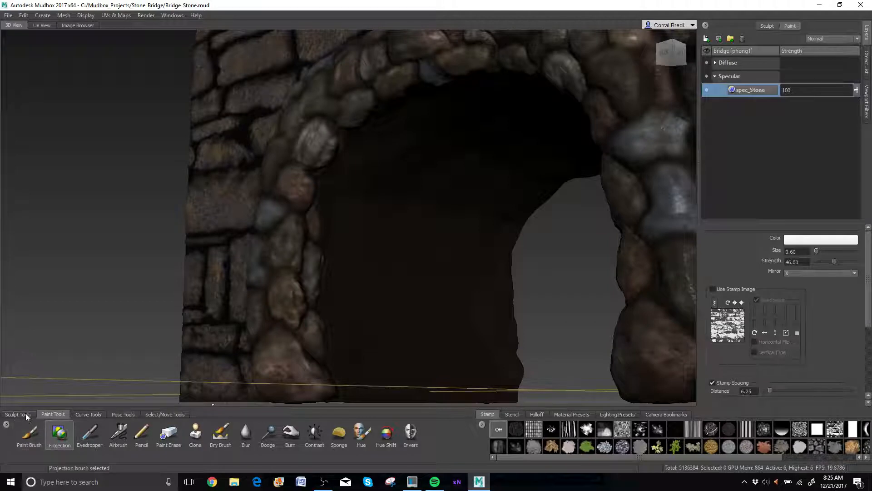
{"action": "left_click", "coordinate": [25, 413]}
{"action": "left_click", "coordinate": [767, 26]}
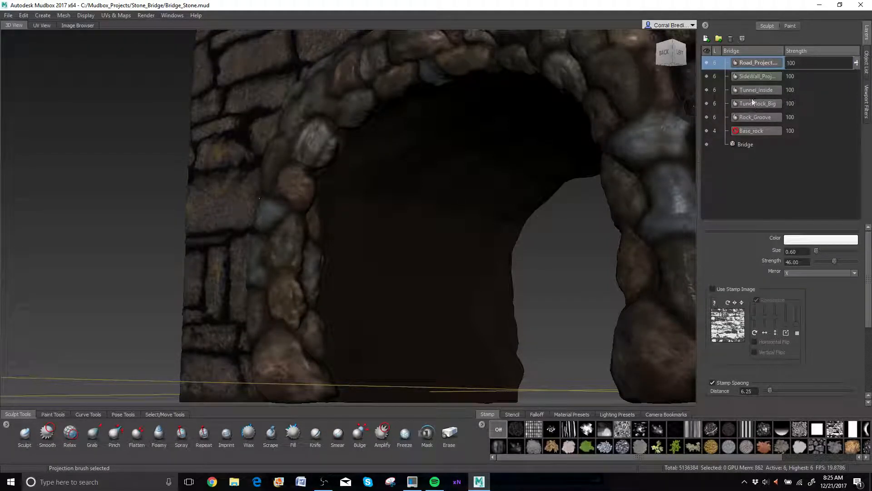
{"action": "left_click", "coordinate": [707, 39]}
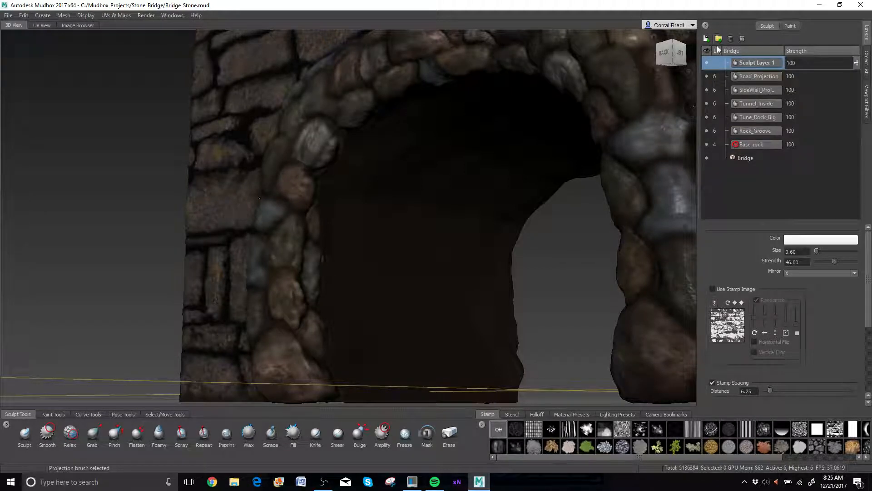
{"action": "double_click", "coordinate": [744, 63]}
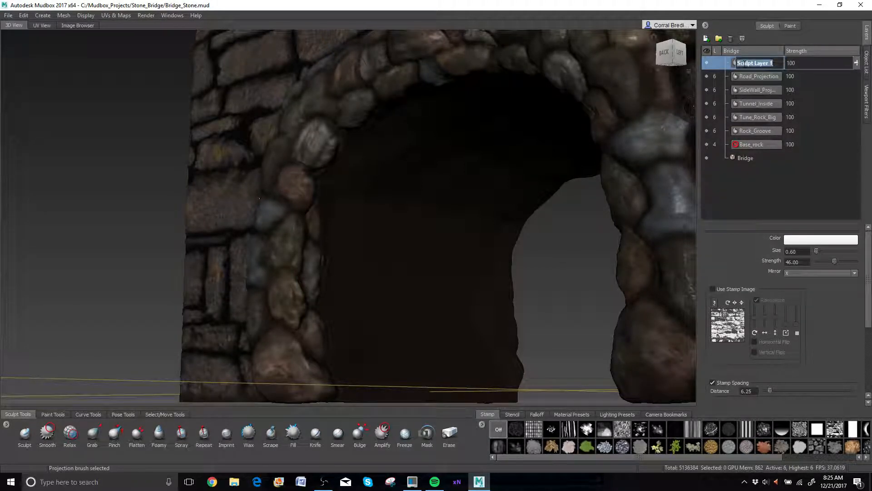
{"action": "type", "text": "Ins"}
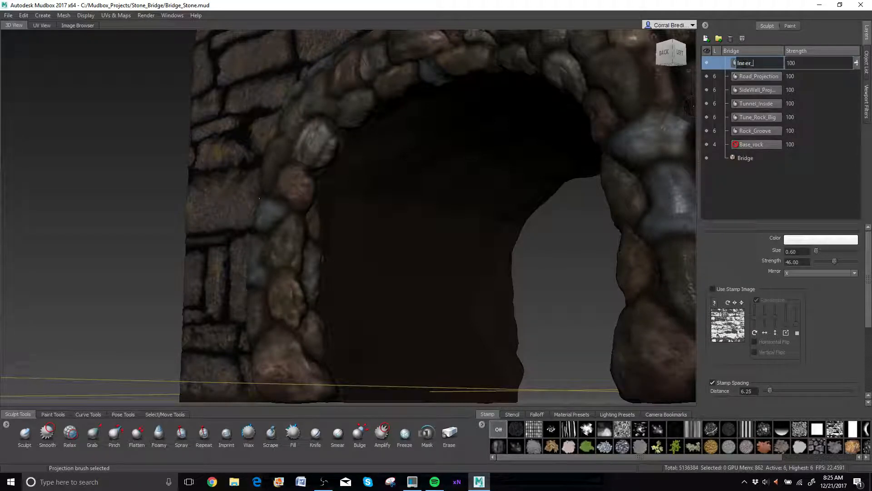
{"action": "type", "text": "er_Tunnel"}
{"action": "key", "text": "Return"}
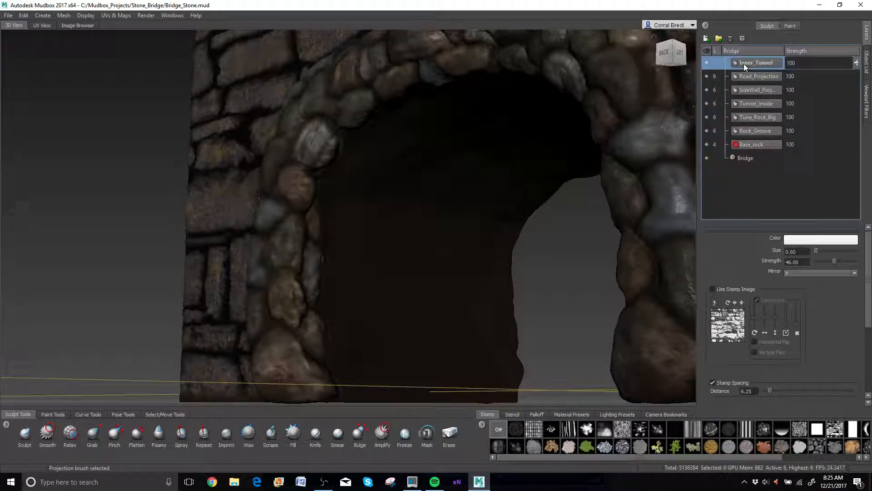
Create a new paint layer in the Diffuse channel and name it Inner_Tunnel.
{"action": "left_click", "coordinate": [795, 27]}
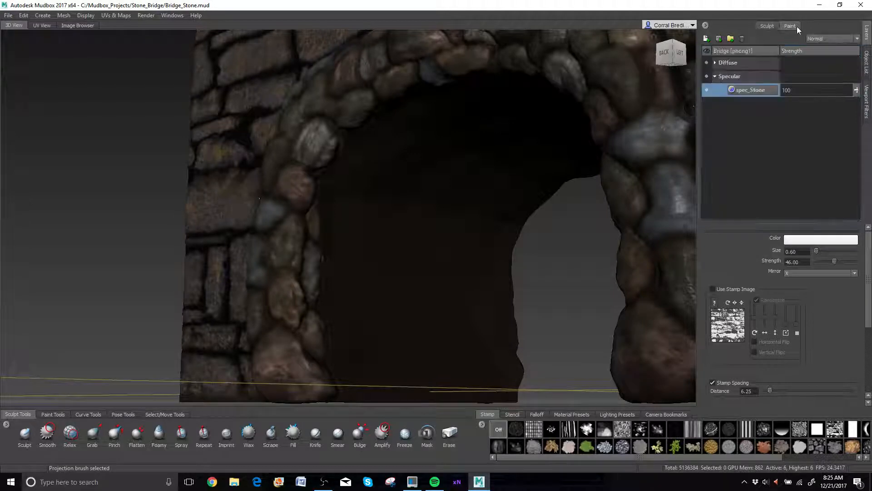
{"action": "left_click", "coordinate": [706, 39]}
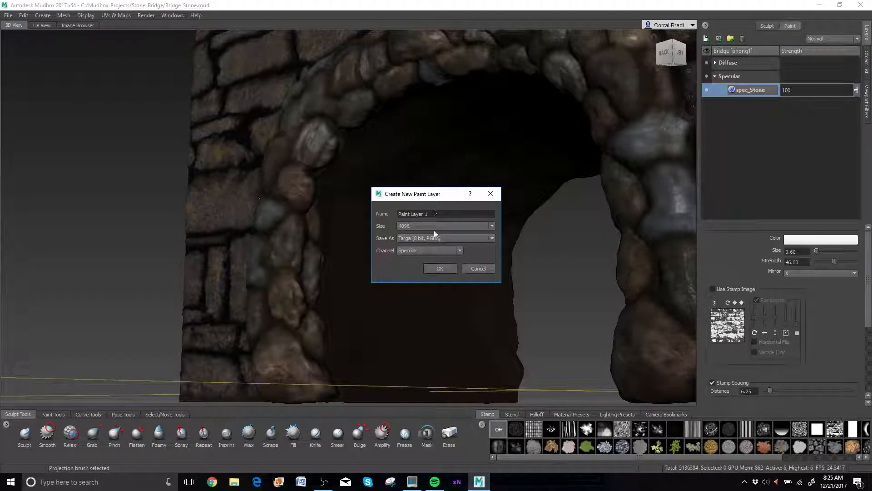
{"action": "left_click", "coordinate": [436, 250]}
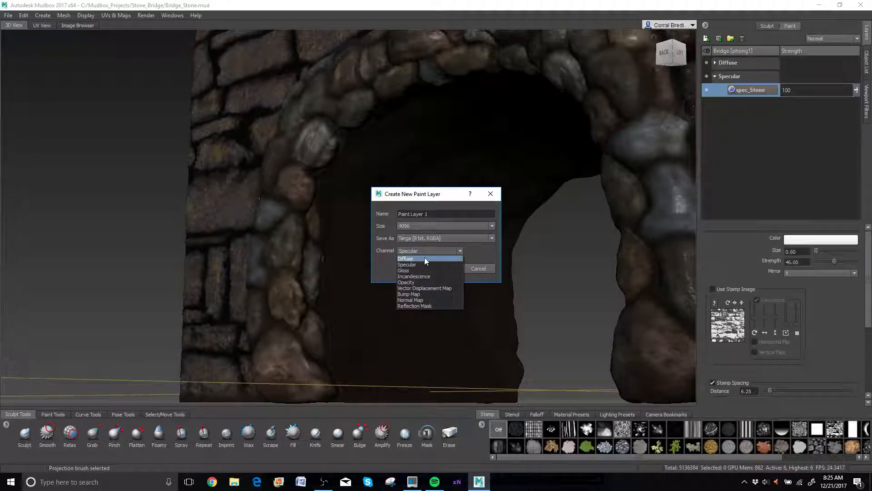
{"action": "left_click", "coordinate": [424, 257]}
{"action": "left_click_drag", "start_coordinate": [429, 213], "coordinate": [368, 196]}
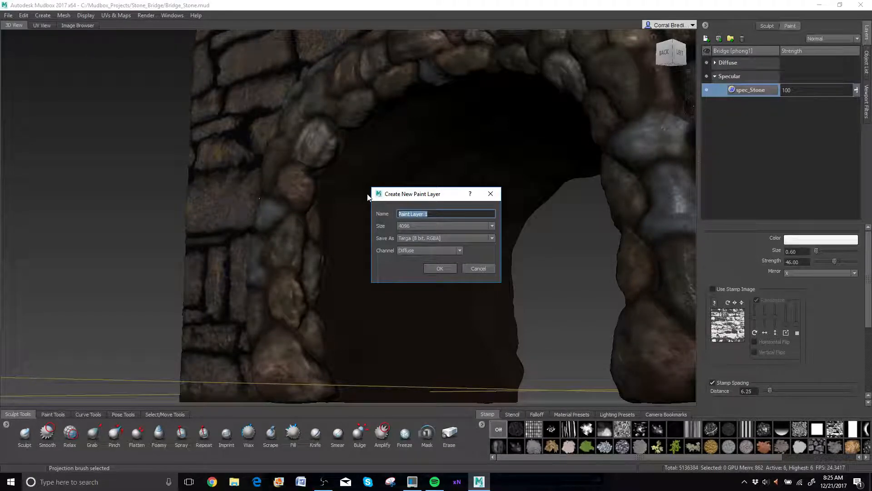
{"action": "type", "text": "Inner"}
{"action": "type", "text": "_TUnn"}
{"action": "type", "text": "unnel"}
{"action": "left_click", "coordinate": [442, 271]}
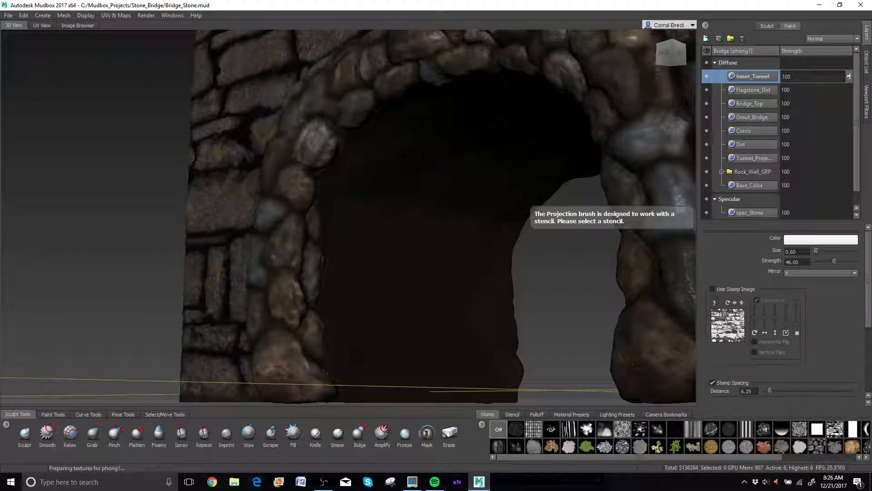
Load the rock_cliffs image as the stencil for projecting rock texture onto the tunnel's inner wall.
{"action": "left_click_drag", "start_coordinate": [328, 372], "coordinate": [379, 350], "text": "alt"}
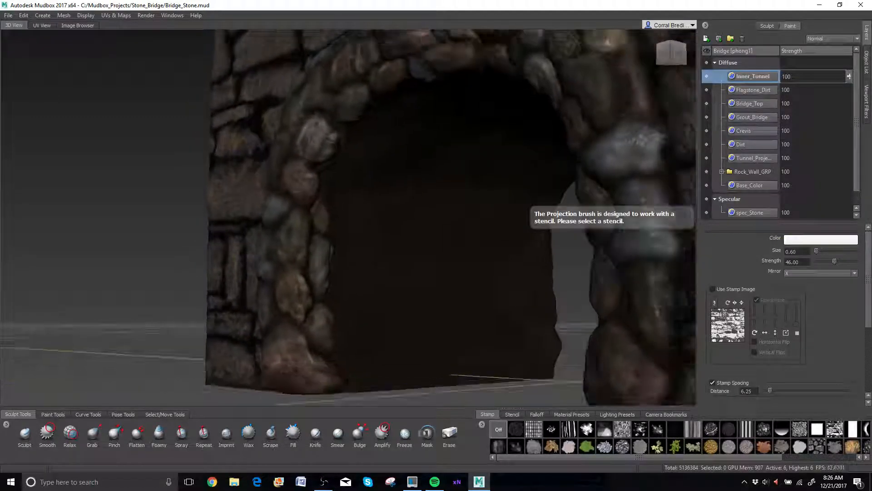
{"action": "right_click_drag", "start_coordinate": [364, 318], "coordinate": [381, 307], "text": "alt"}
{"action": "middle_click_drag", "start_coordinate": [377, 306], "coordinate": [367, 266], "text": "alt"}
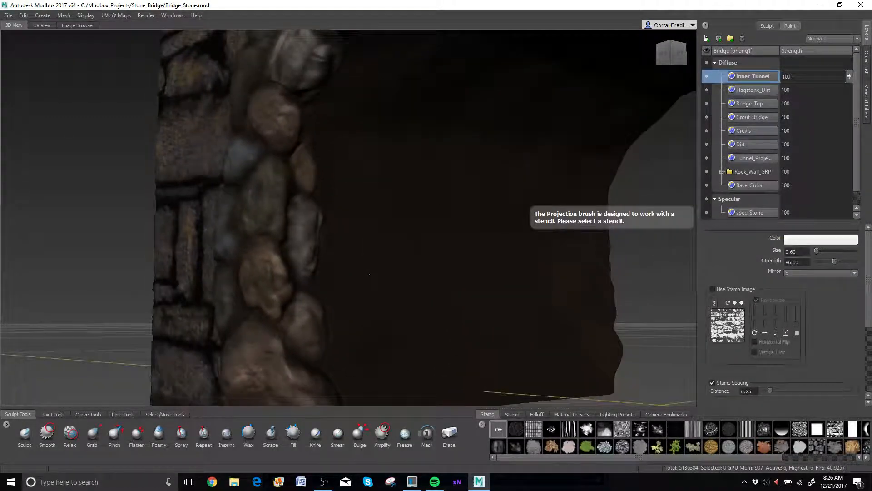
{"action": "left_click", "coordinate": [49, 414]}
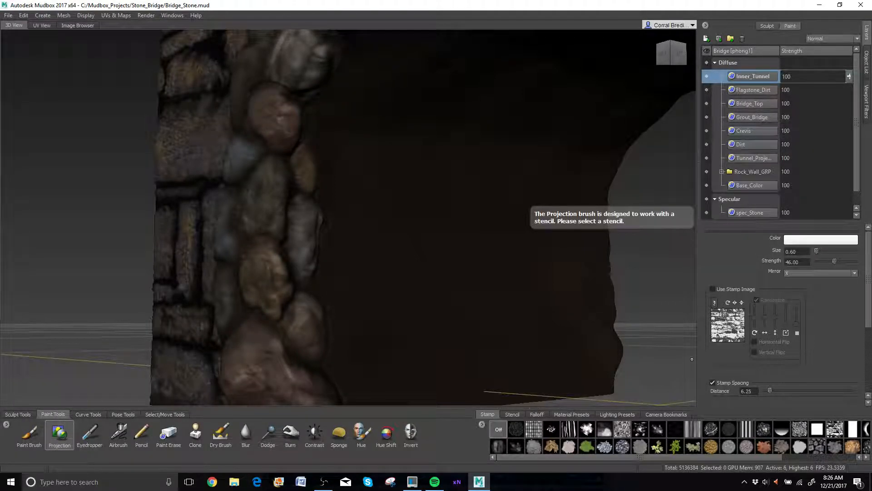
{"action": "key", "text": "alt+Tab"}
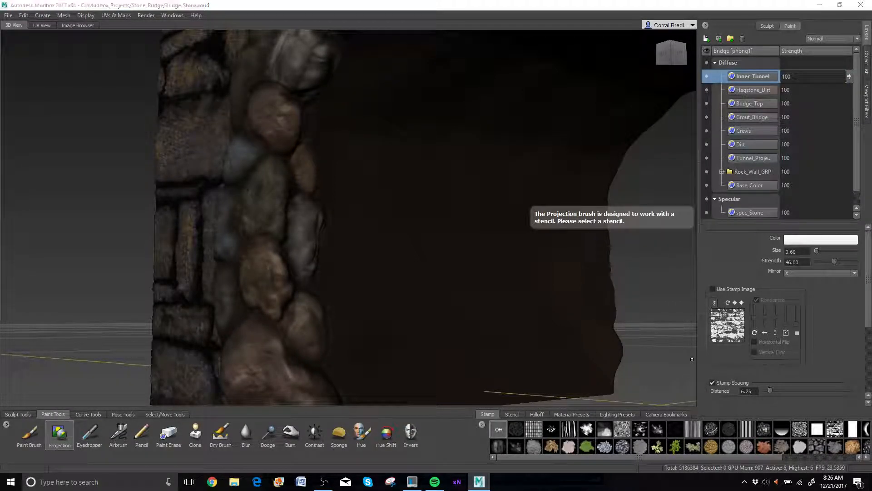
{"action": "key", "text": "alt+Tab"}
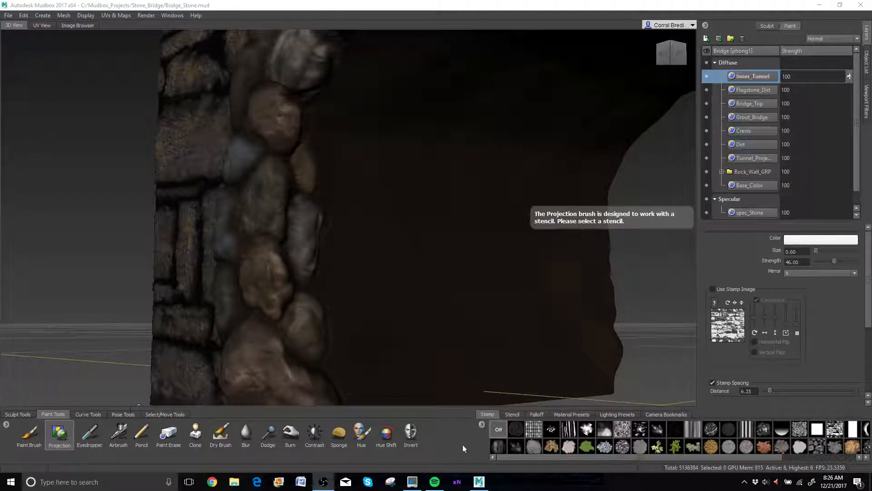
{"action": "left_click", "coordinate": [505, 413]}
{"action": "left_click", "coordinate": [506, 413]}
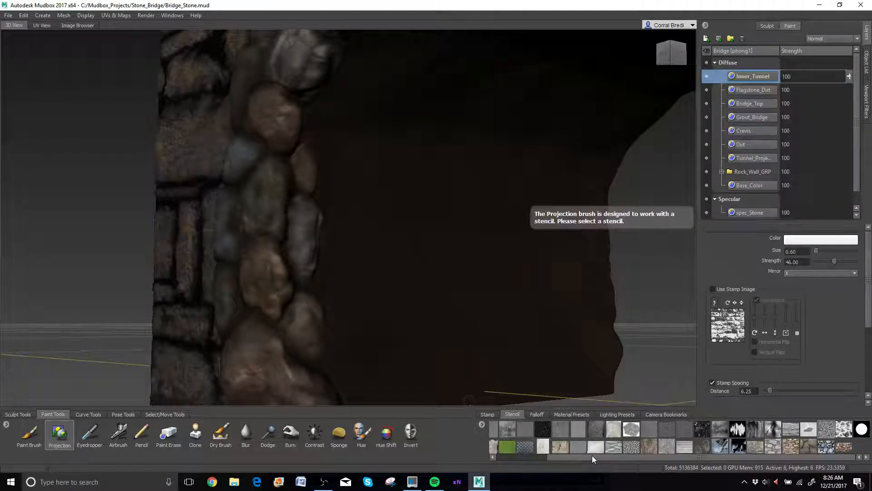
{"action": "left_click", "coordinate": [791, 447]}
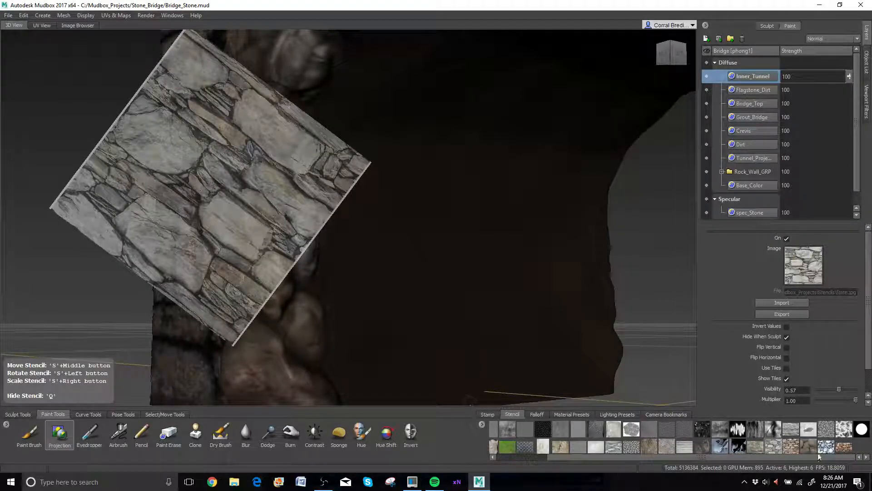
{"action": "left_click", "coordinate": [790, 448]}
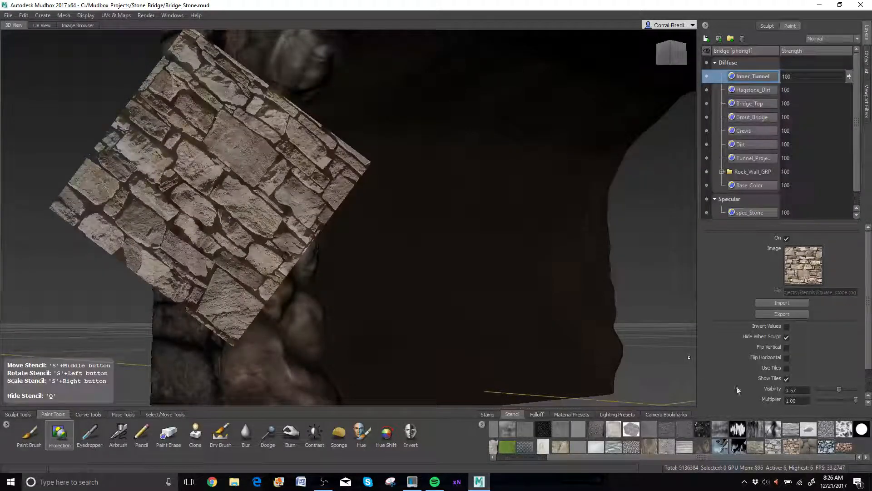
{"action": "left_click", "coordinate": [751, 445]}
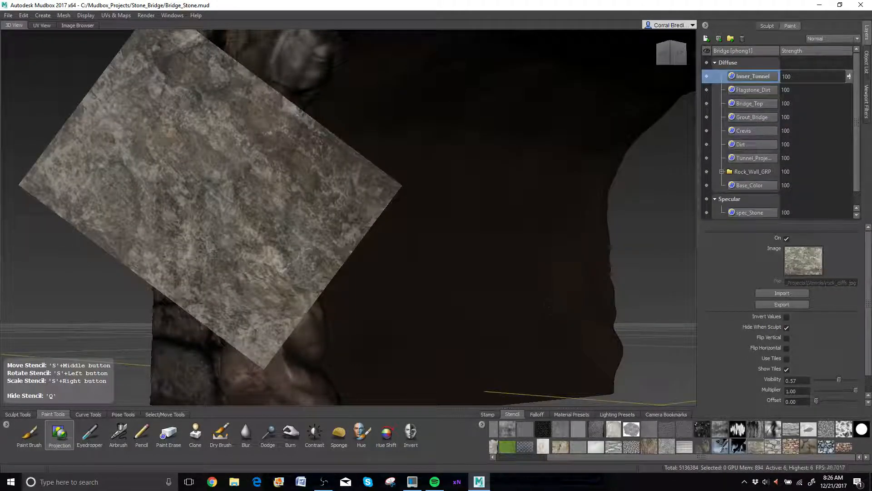
Face the tunnel's inner wall, then rotate, enlarge and move the rock stencil until it covers most of that wall.
{"action": "left_click_drag", "start_coordinate": [586, 291], "coordinate": [213, 145], "text": "alt"}
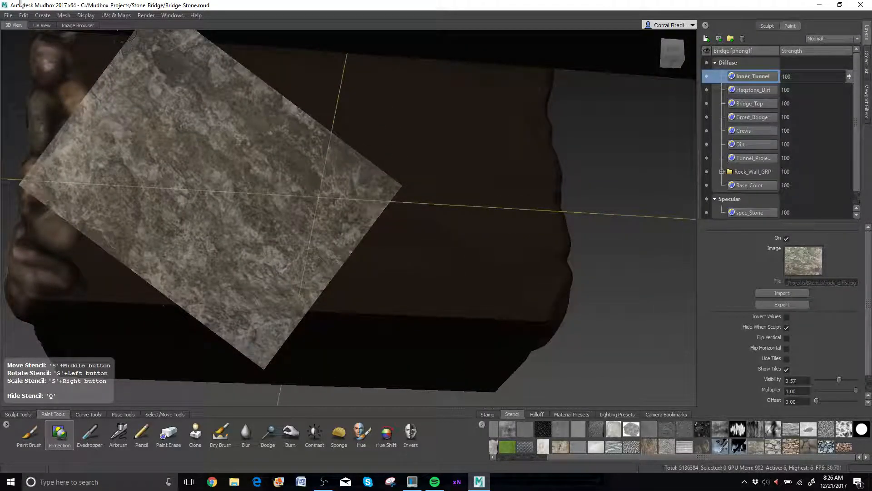
{"action": "right_click_drag", "start_coordinate": [126, 80], "coordinate": [101, 82]}
{"action": "right_click_drag", "start_coordinate": [352, 251], "coordinate": [416, 223]}
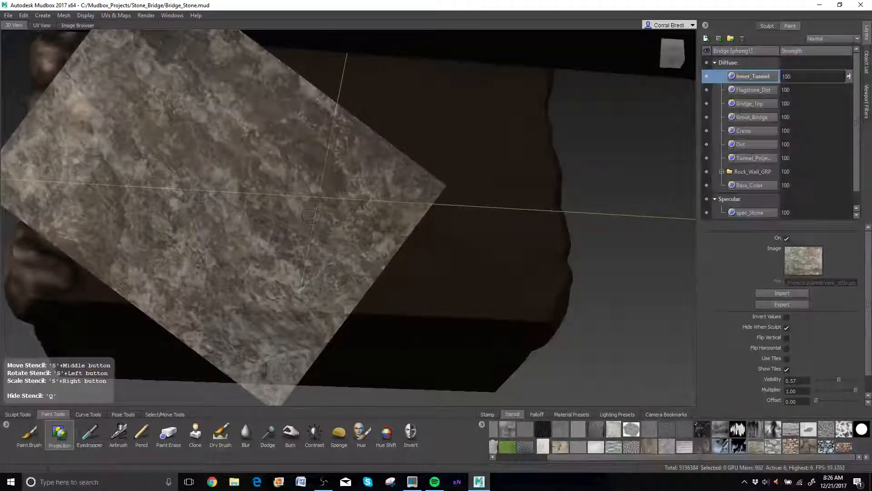
{"action": "left_click_drag", "start_coordinate": [417, 221], "coordinate": [408, 116]}
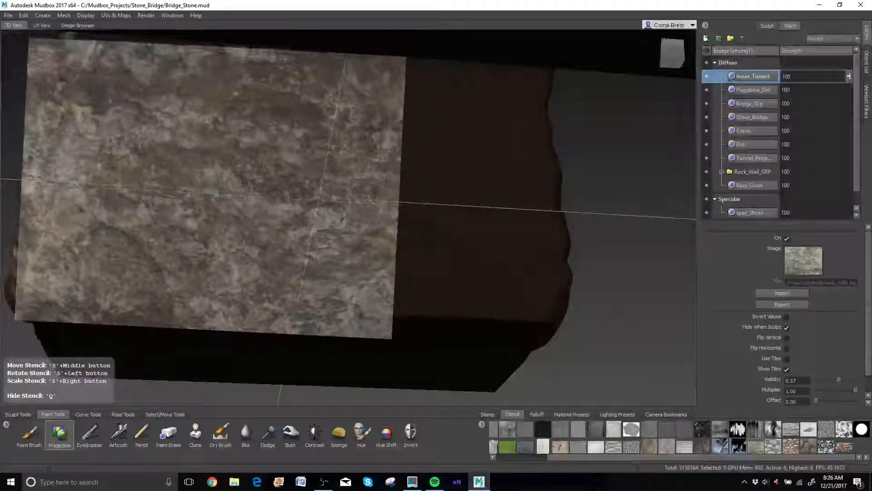
{"action": "middle_click_drag", "start_coordinate": [408, 117], "coordinate": [534, 120]}
{"action": "right_click_drag", "start_coordinate": [533, 120], "coordinate": [586, 118]}
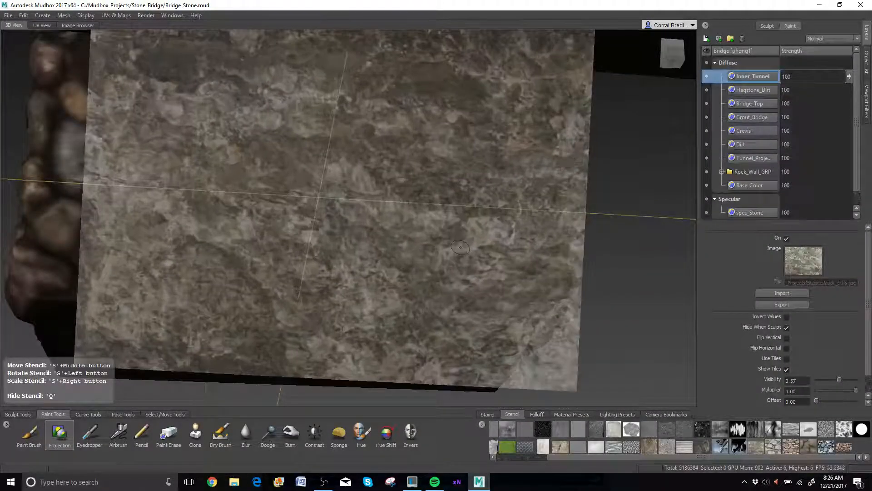
{"action": "middle_click_drag", "start_coordinate": [586, 118], "coordinate": [588, 122]}
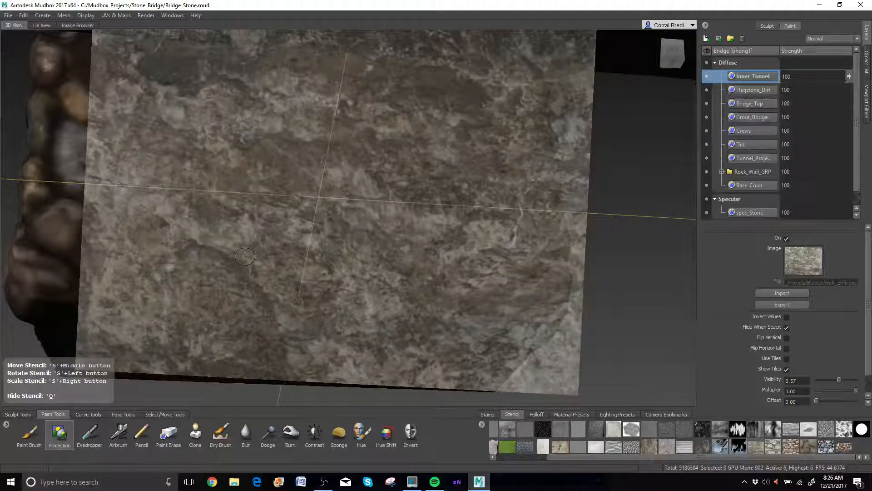
Sculpt rock relief through the stencil across the tunnel's inner wall on the Inner_Tunnel sculpt layer, with brush size 2.38 and strength 0.30.
{"action": "left_click_drag", "start_coordinate": [244, 244], "coordinate": [259, 244]}
{"action": "left_click", "coordinate": [31, 412]}
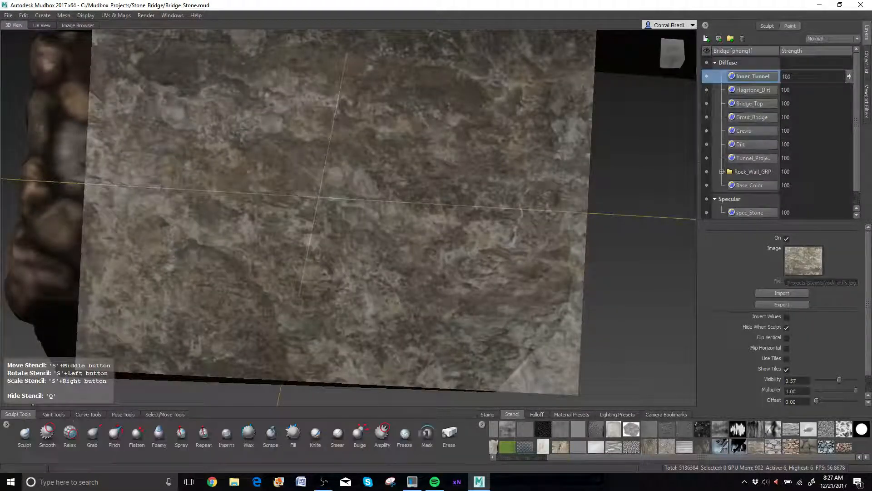
{"action": "left_click", "coordinate": [764, 29]}
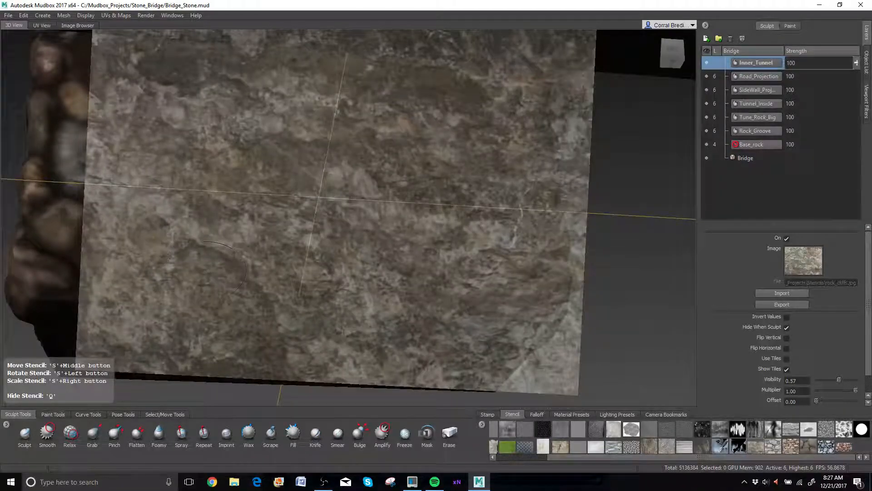
{"action": "left_click", "coordinate": [31, 436]}
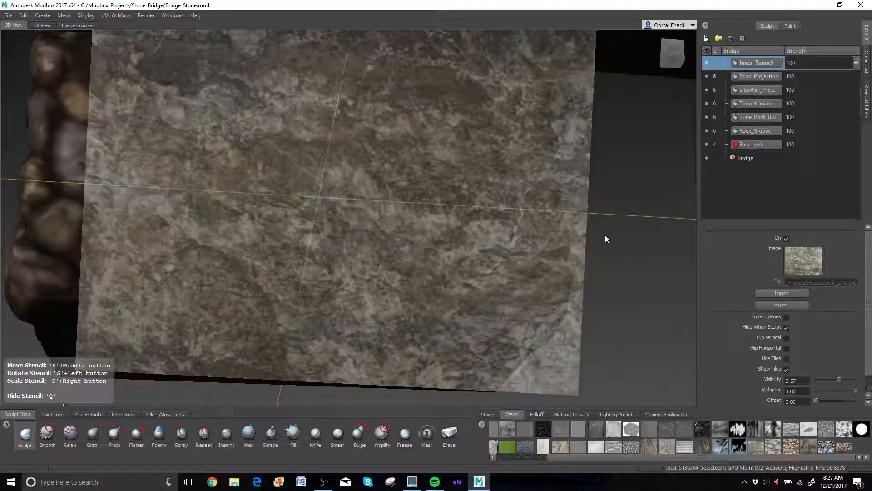
{"action": "key", "text": "q"}
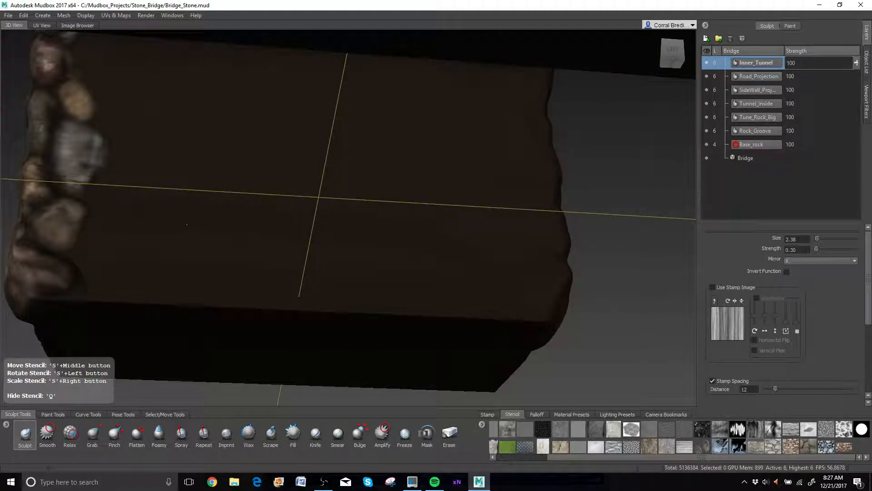
{"action": "key", "text": "q"}
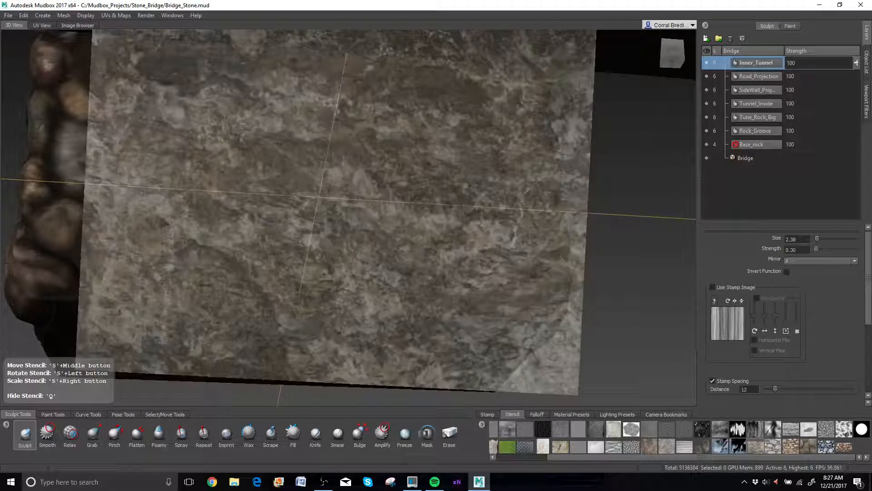
{"action": "key", "text": "q"}
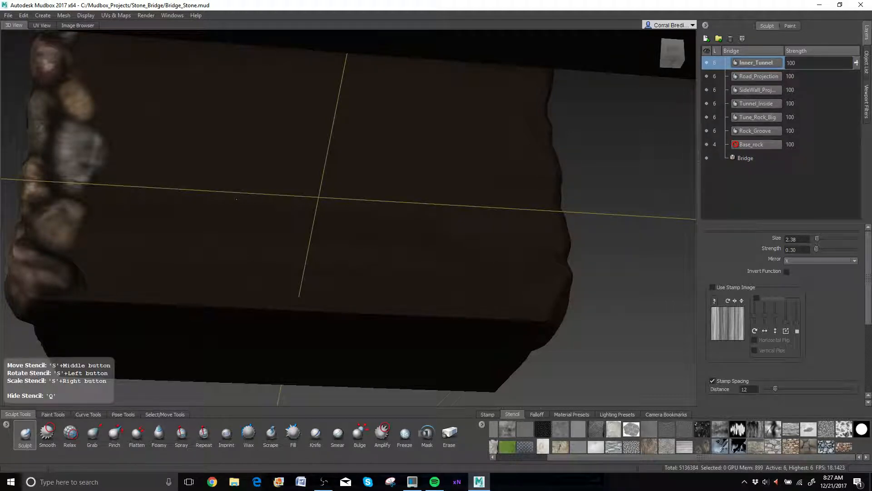
{"action": "key", "text": "q"}
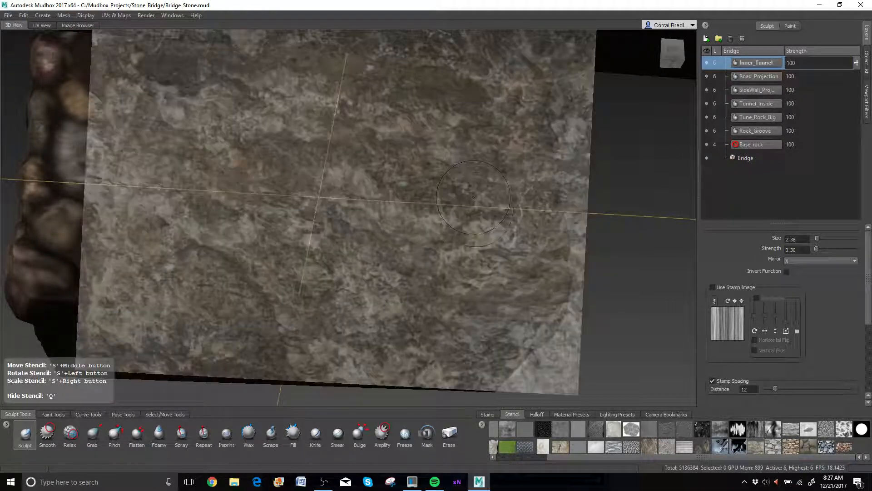
{"action": "key", "text": "q"}
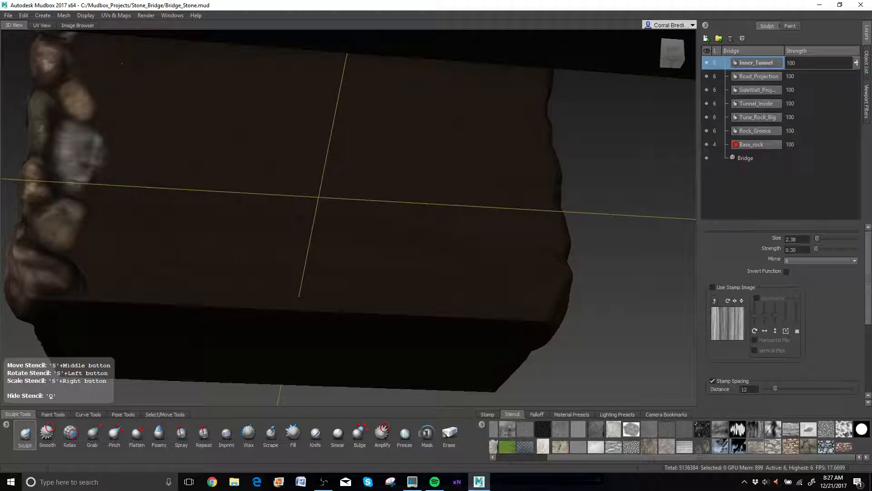
{"action": "key", "text": "q"}
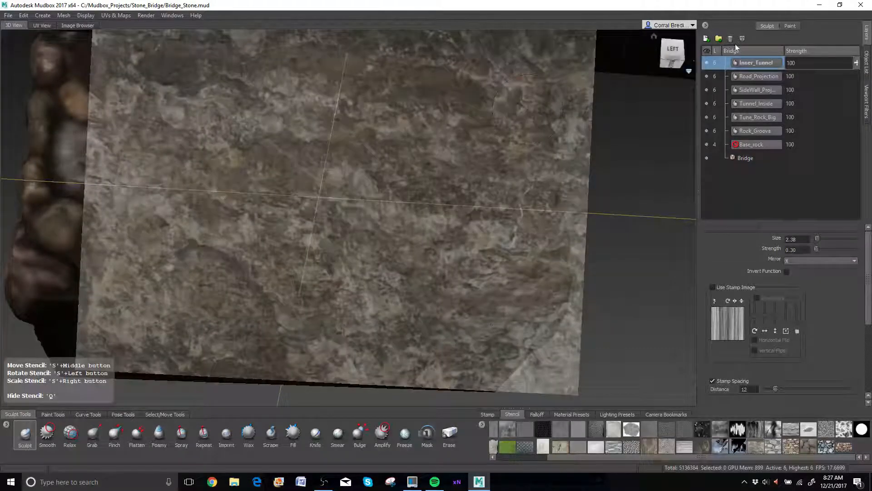
Project the rock stencil's colour onto the middle and upper part of the inner wall on the Inner_Tunnel diffuse layer, at brush size 2.38.
{"action": "left_click", "coordinate": [790, 26]}
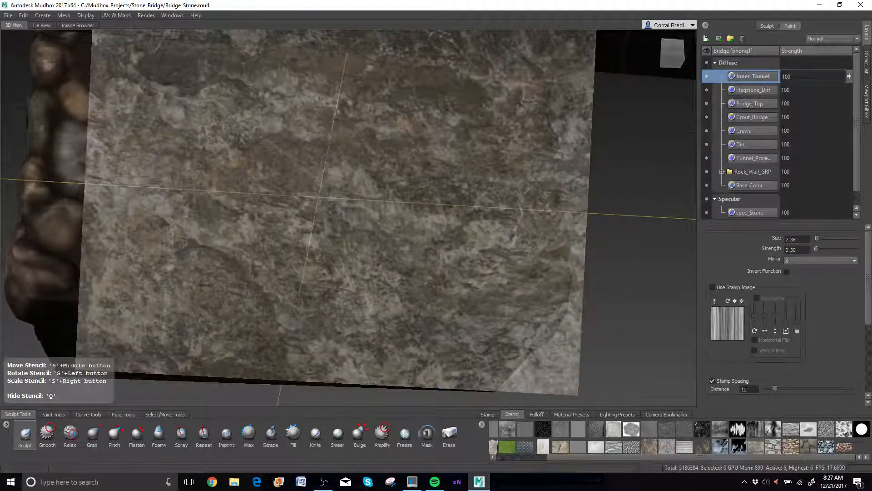
{"action": "left_click", "coordinate": [52, 414]}
{"action": "left_click", "coordinate": [32, 432]}
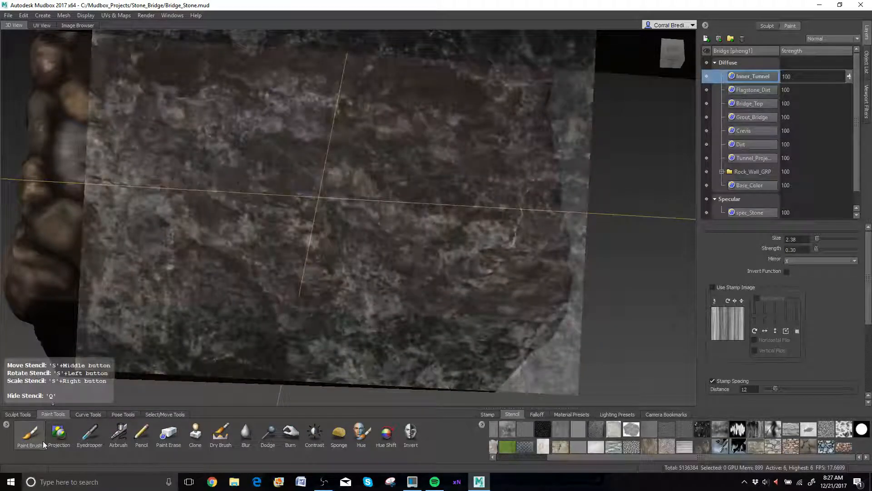
{"action": "left_click", "coordinate": [52, 438]}
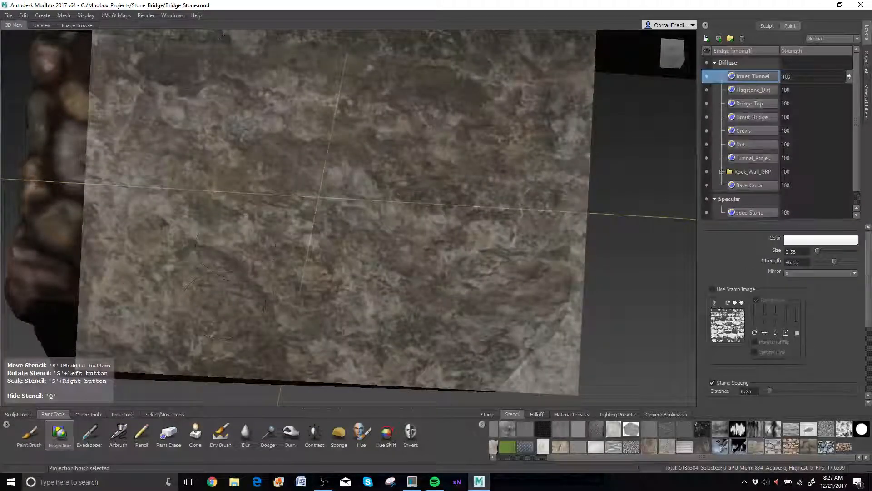
{"action": "key", "text": "q"}
{"action": "mouse_move", "coordinate": [227, 249]}
{"action": "left_mouse_down"}
{"action": "mouse_move", "coordinate": [93, 261]}
{"action": "mouse_move", "coordinate": [98, 248]}
{"action": "mouse_move", "coordinate": [191, 284]}
{"action": "mouse_move", "coordinate": [331, 271]}
{"action": "left_mouse_up"}
{"action": "mouse_move", "coordinate": [417, 293]}
{"action": "left_mouse_down"}
{"action": "mouse_move", "coordinate": [497, 291]}
{"action": "mouse_move", "coordinate": [509, 268]}
{"action": "mouse_move", "coordinate": [274, 260]}
{"action": "left_mouse_up"}
{"action": "mouse_move", "coordinate": [264, 222]}
{"action": "left_mouse_down"}
{"action": "mouse_move", "coordinate": [491, 236]}
{"action": "mouse_move", "coordinate": [364, 214]}
{"action": "mouse_move", "coordinate": [104, 200]}
{"action": "mouse_move", "coordinate": [236, 175]}
{"action": "mouse_move", "coordinate": [481, 204]}
{"action": "mouse_move", "coordinate": [504, 220]}
{"action": "mouse_move", "coordinate": [473, 184]}
{"action": "mouse_move", "coordinate": [368, 154]}
{"action": "mouse_move", "coordinate": [113, 159]}
{"action": "mouse_move", "coordinate": [372, 145]}
{"action": "mouse_move", "coordinate": [454, 159]}
{"action": "mouse_move", "coordinate": [514, 189]}
{"action": "mouse_move", "coordinate": [522, 236]}
{"action": "mouse_move", "coordinate": [506, 229]}
{"action": "mouse_move", "coordinate": [513, 273]}
{"action": "left_mouse_up"}
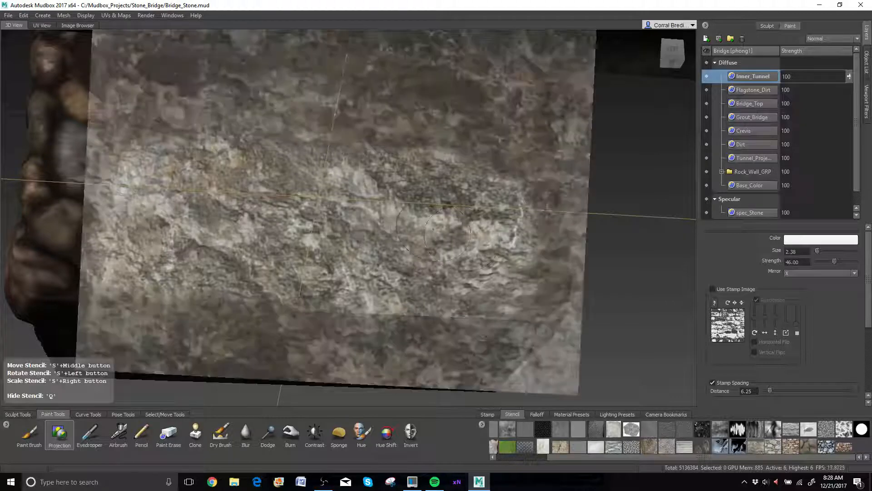
{"action": "mouse_move", "coordinate": [454, 157]}
{"action": "left_mouse_down"}
{"action": "mouse_move", "coordinate": [485, 162]}
{"action": "mouse_move", "coordinate": [475, 122]}
{"action": "mouse_move", "coordinate": [388, 111]}
{"action": "mouse_move", "coordinate": [329, 137]}
{"action": "mouse_move", "coordinate": [119, 136]}
{"action": "mouse_move", "coordinate": [131, 105]}
{"action": "mouse_move", "coordinate": [504, 102]}
{"action": "mouse_move", "coordinate": [381, 70]}
{"action": "mouse_move", "coordinate": [287, 89]}
{"action": "mouse_move", "coordinate": [168, 68]}
{"action": "mouse_move", "coordinate": [127, 80]}
{"action": "mouse_move", "coordinate": [118, 54]}
{"action": "mouse_move", "coordinate": [201, 67]}
{"action": "mouse_move", "coordinate": [263, 61]}
{"action": "mouse_move", "coordinate": [307, 76]}
{"action": "left_mouse_up"}
{"action": "left_click_drag", "start_coordinate": [405, 84], "coordinate": [505, 89]}
Reduce the Projection brush size to 1.86, fill in rock texture along the wall's arch-side and bottom edges, and hide the stencil.
{"action": "middle_click_drag", "start_coordinate": [274, 134], "coordinate": [314, 137], "text": "alt"}
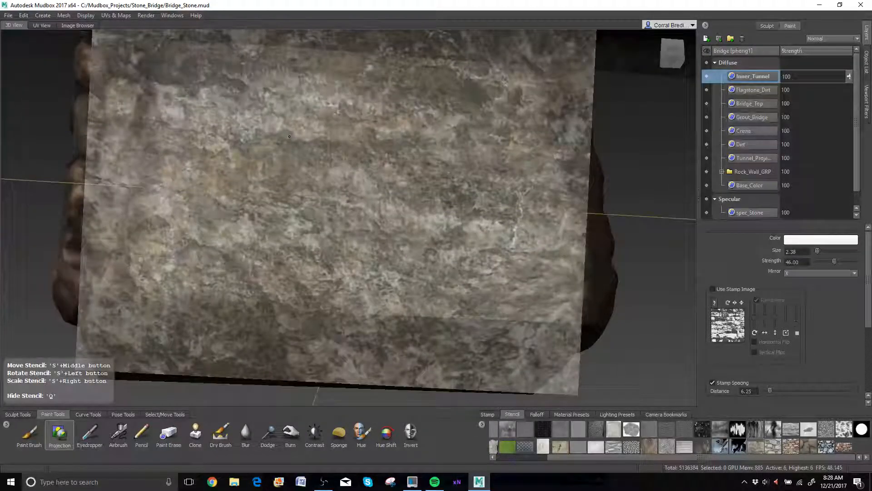
{"action": "left_click_drag", "start_coordinate": [200, 113], "coordinate": [193, 113]}
{"action": "mouse_move", "coordinate": [160, 56]}
{"action": "left_mouse_down"}
{"action": "mouse_move", "coordinate": [138, 54]}
{"action": "mouse_move", "coordinate": [135, 79]}
{"action": "mouse_move", "coordinate": [160, 96]}
{"action": "mouse_move", "coordinate": [147, 109]}
{"action": "mouse_move", "coordinate": [179, 122]}
{"action": "mouse_move", "coordinate": [159, 141]}
{"action": "mouse_move", "coordinate": [169, 170]}
{"action": "mouse_move", "coordinate": [148, 184]}
{"action": "mouse_move", "coordinate": [144, 205]}
{"action": "mouse_move", "coordinate": [156, 222]}
{"action": "mouse_move", "coordinate": [144, 269]}
{"action": "mouse_move", "coordinate": [128, 264]}
{"action": "mouse_move", "coordinate": [155, 298]}
{"action": "mouse_move", "coordinate": [273, 300]}
{"action": "left_mouse_up"}
{"action": "left_click_drag", "start_coordinate": [349, 294], "coordinate": [575, 320]}
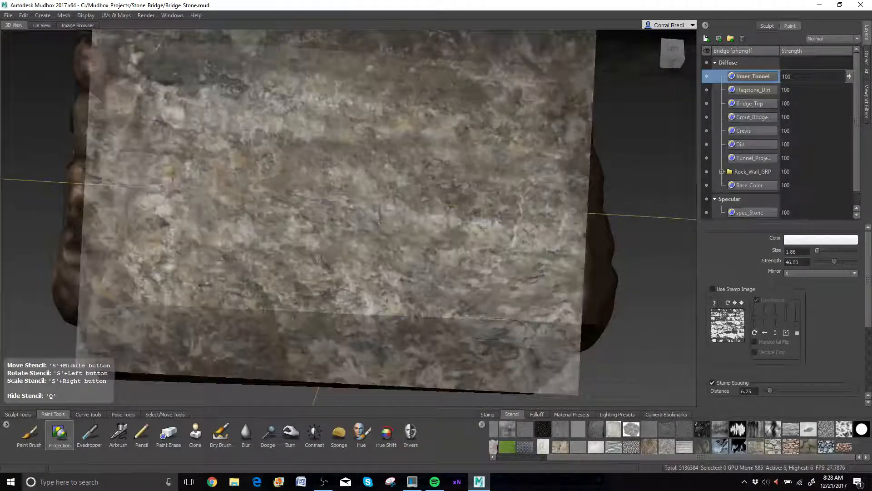
{"action": "key", "text": "q"}
{"action": "left_click_drag", "start_coordinate": [314, 155], "coordinate": [303, 278], "text": "alt"}
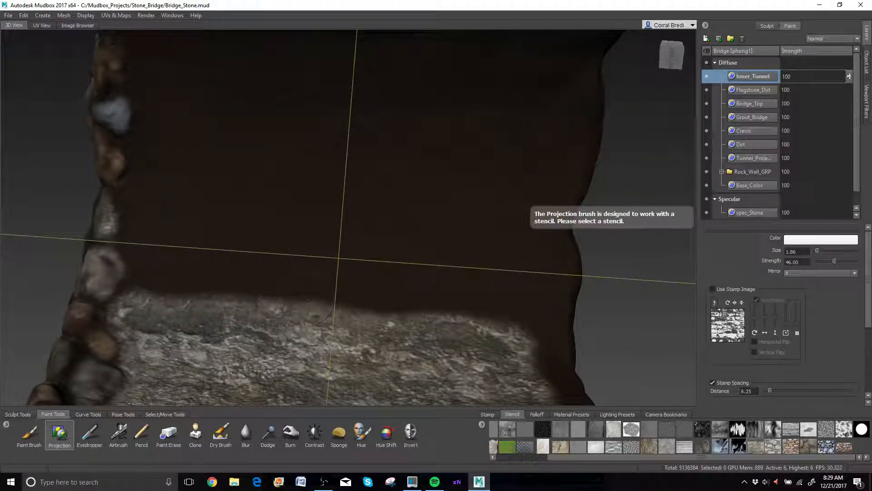
Switch to the Sculpt brush on the Inner_Tunnel sculpt layer, show the rock stencil, and set brush size 2.79 and strength 1.
{"action": "left_click", "coordinate": [18, 415]}
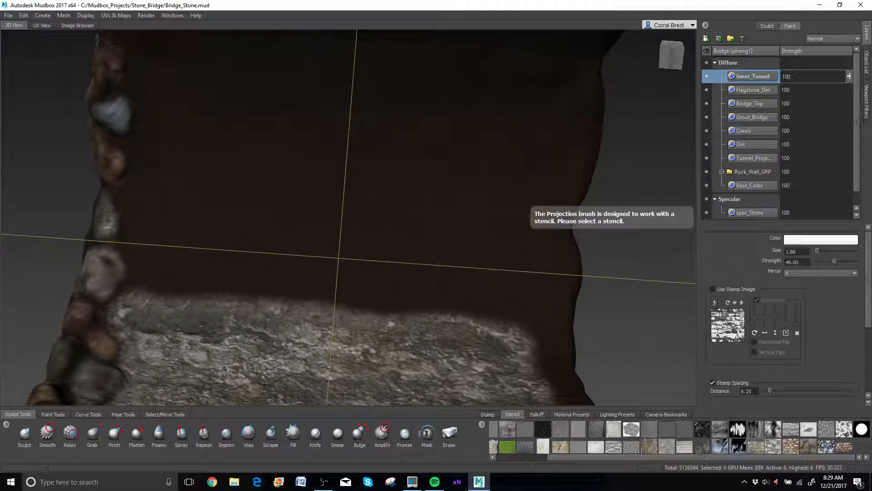
{"action": "left_click", "coordinate": [767, 27]}
{"action": "left_click", "coordinate": [20, 446]}
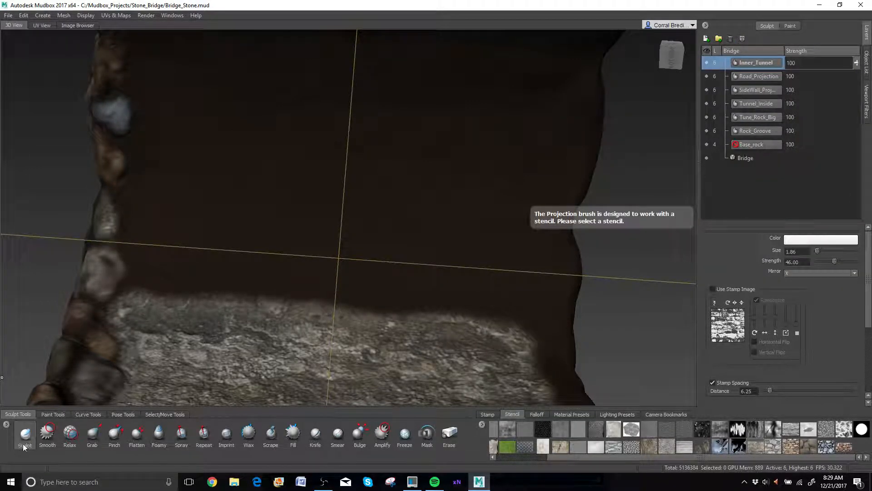
{"action": "key", "text": "q"}
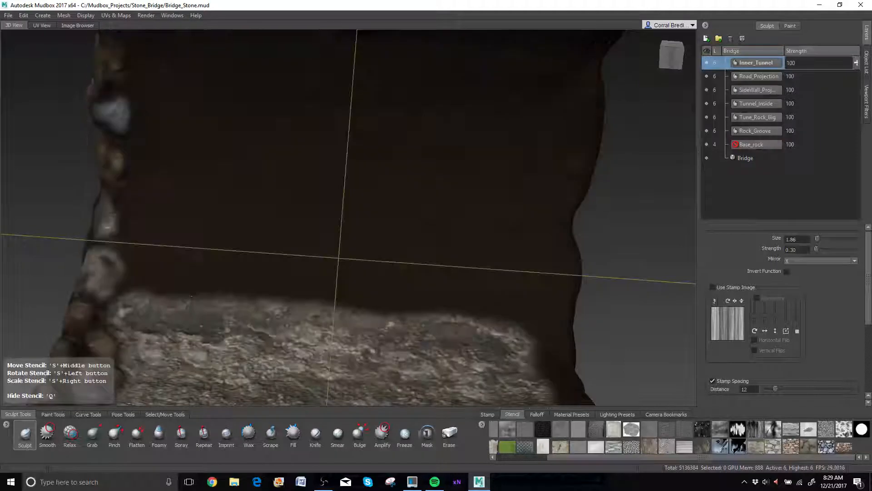
{"action": "key", "text": "q"}
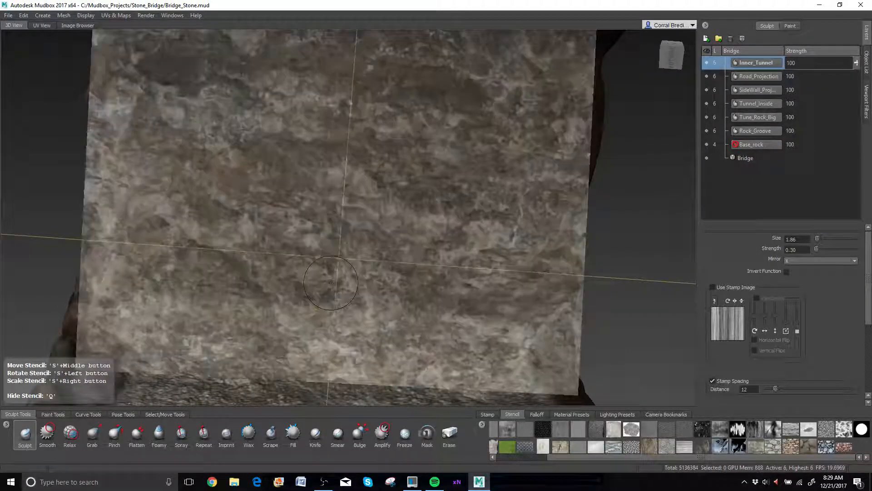
{"action": "left_click", "coordinate": [819, 249]}
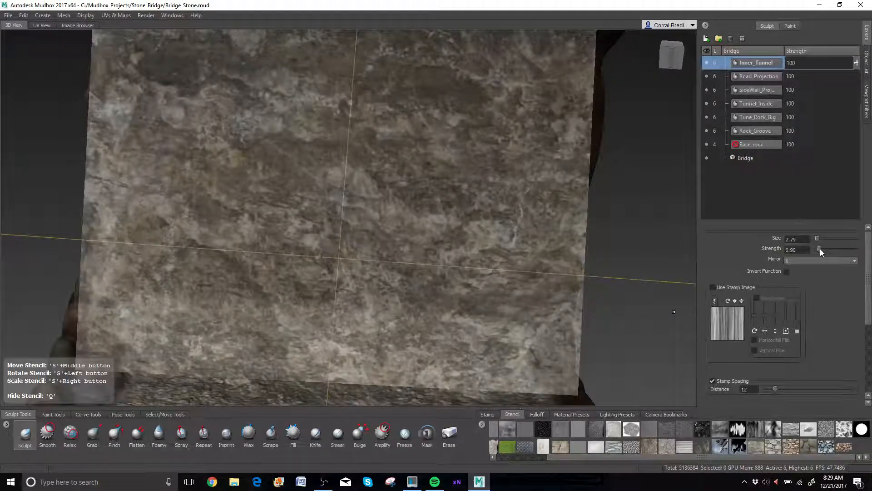
{"action": "double_click", "coordinate": [809, 249]}
{"action": "type", "text": "1"}
{"action": "key", "text": "Return"}
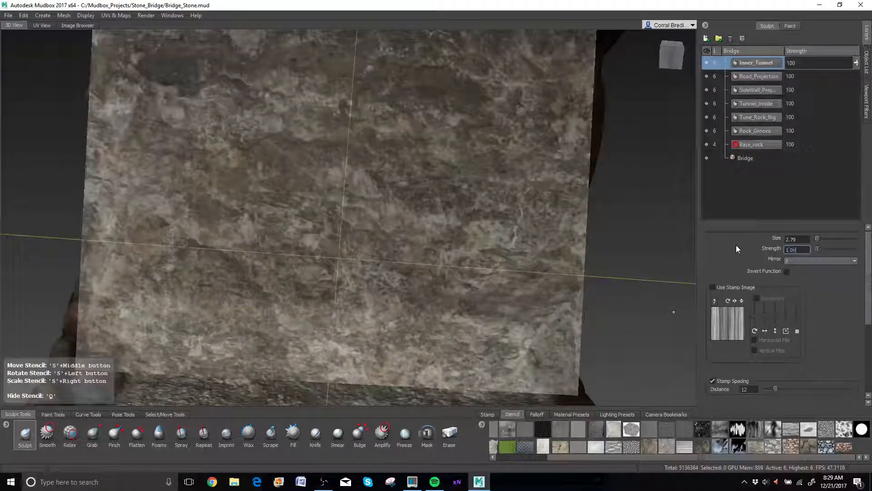
Sculpt rock relief through the stencil across the untextured dark upper part of the tunnel's inner surface, and hide the stencil.
{"action": "key", "text": "q"}
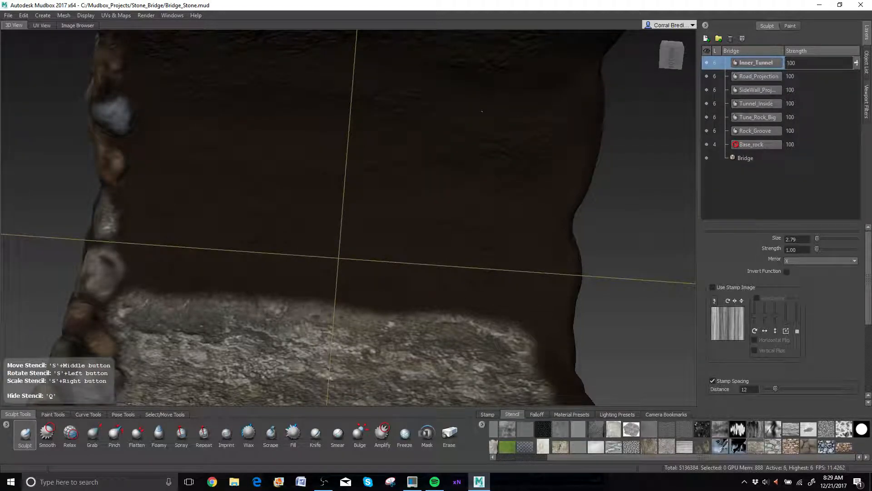
{"action": "mouse_move", "coordinate": [482, 111]}
{"action": "left_mouse_down"}
{"action": "mouse_move", "coordinate": [513, 136]}
{"action": "mouse_move", "coordinate": [493, 141]}
{"action": "left_mouse_up"}
{"action": "left_click_drag", "start_coordinate": [154, 133], "coordinate": [195, 136]}
{"action": "left_click_drag", "start_coordinate": [281, 131], "coordinate": [400, 131]}
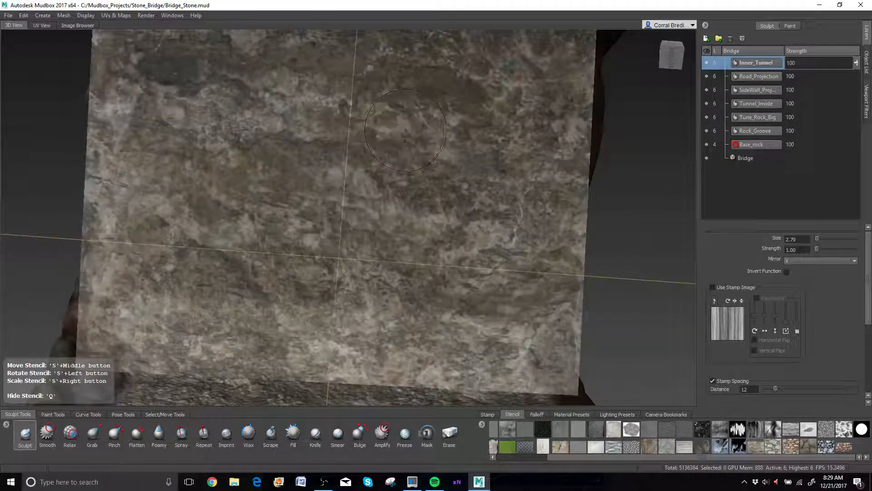
{"action": "key", "text": "q"}
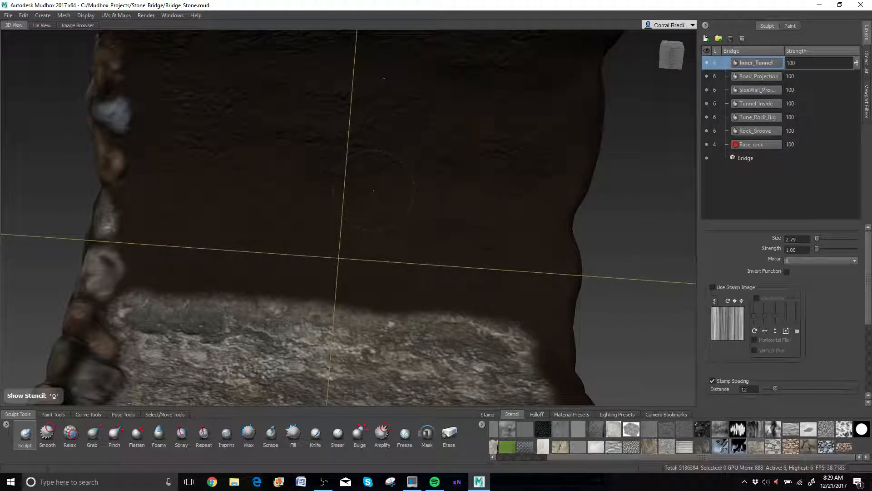
Project the rock stencil's colour over the dark upper tunnel surface on the Inner_Tunnel diffuse layer, at brush size 2.79 and strength 46.
{"action": "left_click", "coordinate": [51, 415]}
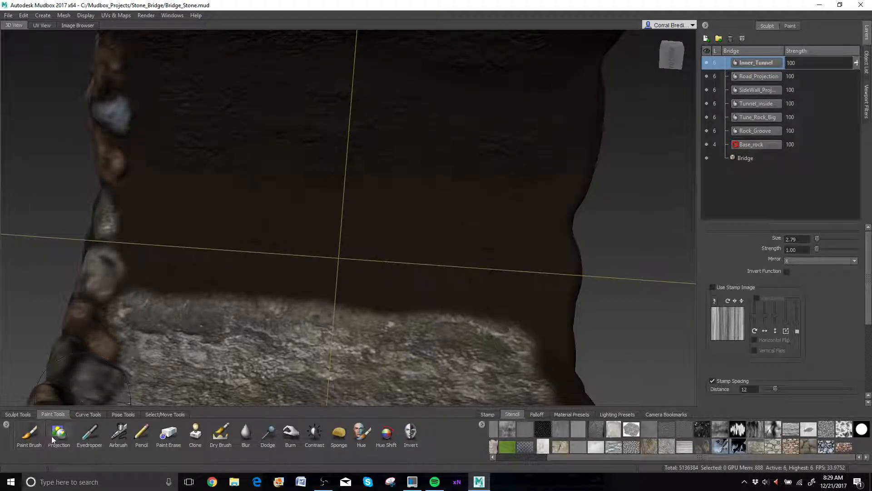
{"action": "left_click", "coordinate": [53, 435]}
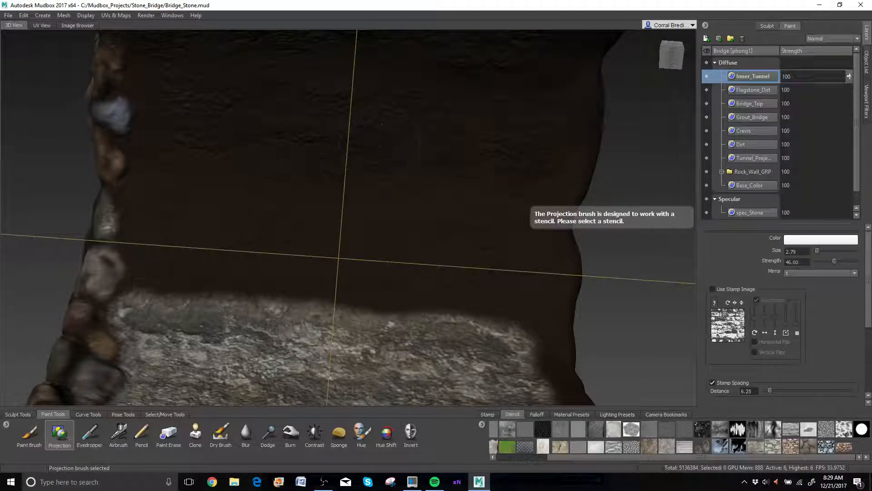
{"action": "key", "text": "q"}
{"action": "mouse_move", "coordinate": [375, 131]}
{"action": "left_mouse_down"}
{"action": "mouse_move", "coordinate": [485, 156]}
{"action": "mouse_move", "coordinate": [522, 136]}
{"action": "mouse_move", "coordinate": [529, 152]}
{"action": "mouse_move", "coordinate": [327, 155]}
{"action": "mouse_move", "coordinate": [309, 119]}
{"action": "mouse_move", "coordinate": [281, 136]}
{"action": "mouse_move", "coordinate": [227, 150]}
{"action": "mouse_move", "coordinate": [246, 127]}
{"action": "mouse_move", "coordinate": [155, 132]}
{"action": "mouse_move", "coordinate": [134, 154]}
{"action": "mouse_move", "coordinate": [191, 186]}
{"action": "mouse_move", "coordinate": [164, 183]}
{"action": "mouse_move", "coordinate": [132, 207]}
{"action": "mouse_move", "coordinate": [152, 227]}
{"action": "mouse_move", "coordinate": [145, 309]}
{"action": "mouse_move", "coordinate": [201, 293]}
{"action": "mouse_move", "coordinate": [477, 318]}
{"action": "mouse_move", "coordinate": [513, 307]}
{"action": "mouse_move", "coordinate": [400, 261]}
{"action": "mouse_move", "coordinate": [191, 222]}
{"action": "mouse_move", "coordinate": [222, 211]}
{"action": "mouse_move", "coordinate": [350, 219]}
{"action": "mouse_move", "coordinate": [508, 253]}
{"action": "mouse_move", "coordinate": [512, 274]}
{"action": "left_mouse_up"}
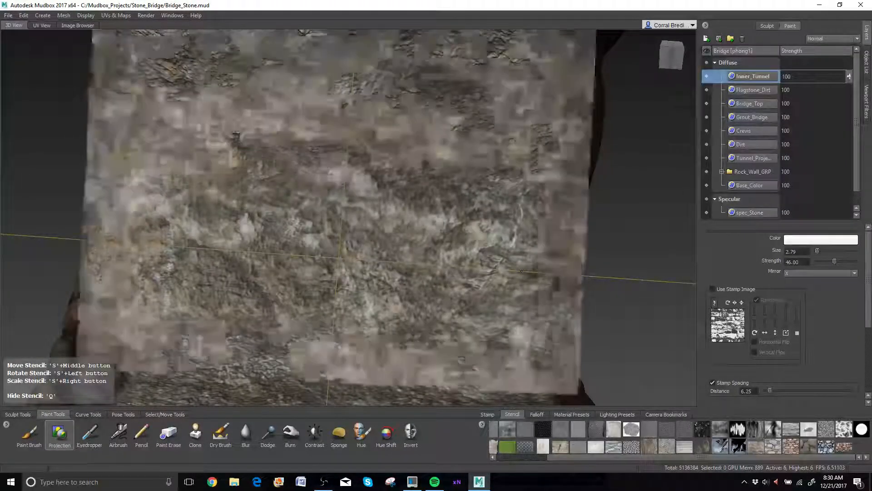
{"action": "key", "text": "q"}
Paint brown from the color history onto the tunnel's inner wall with the Paint Brush at strength 6.90, using the randomized stamp.
{"action": "left_click_drag", "start_coordinate": [397, 220], "coordinate": [472, 291], "text": "alt"}
{"action": "left_click_drag", "start_coordinate": [245, 192], "coordinate": [343, 301], "text": "alt"}
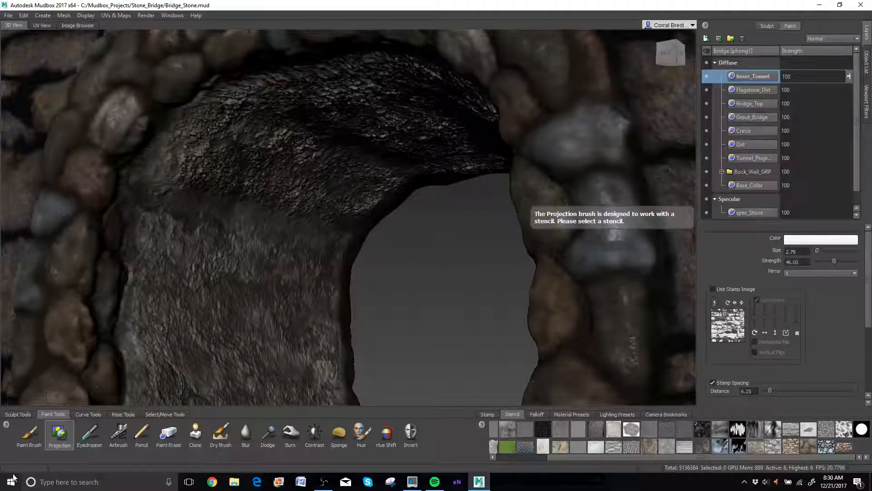
{"action": "left_click", "coordinate": [27, 435]}
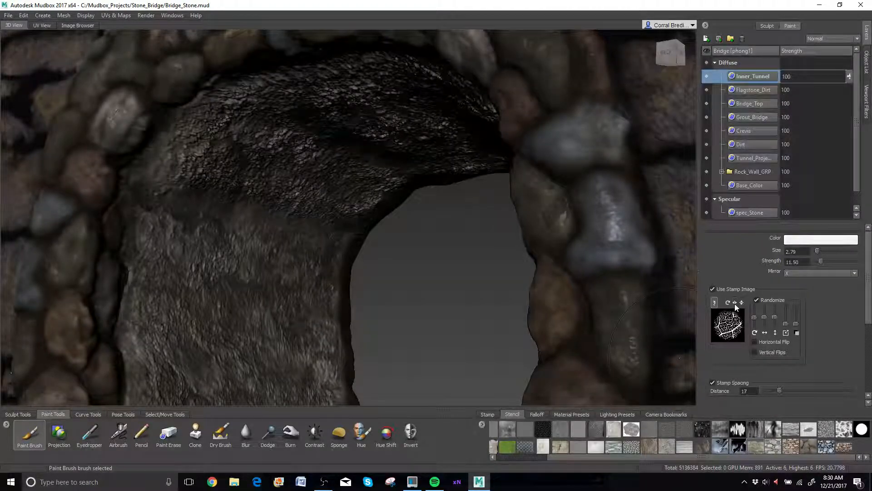
{"action": "left_click", "coordinate": [798, 240]}
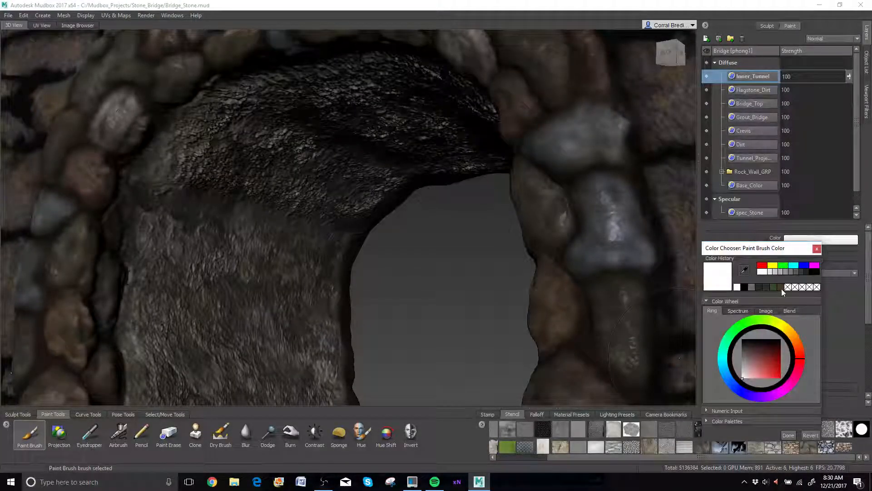
{"action": "left_click", "coordinate": [781, 287]}
{"action": "left_click_drag", "start_coordinate": [207, 217], "coordinate": [273, 213], "text": "alt"}
{"action": "middle_click_drag", "start_coordinate": [273, 213], "coordinate": [343, 167], "text": "alt"}
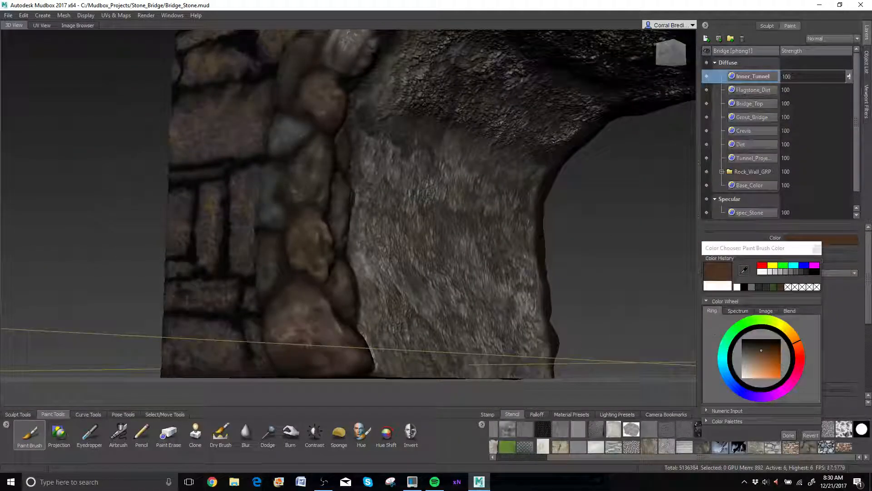
{"action": "left_click", "coordinate": [817, 249]}
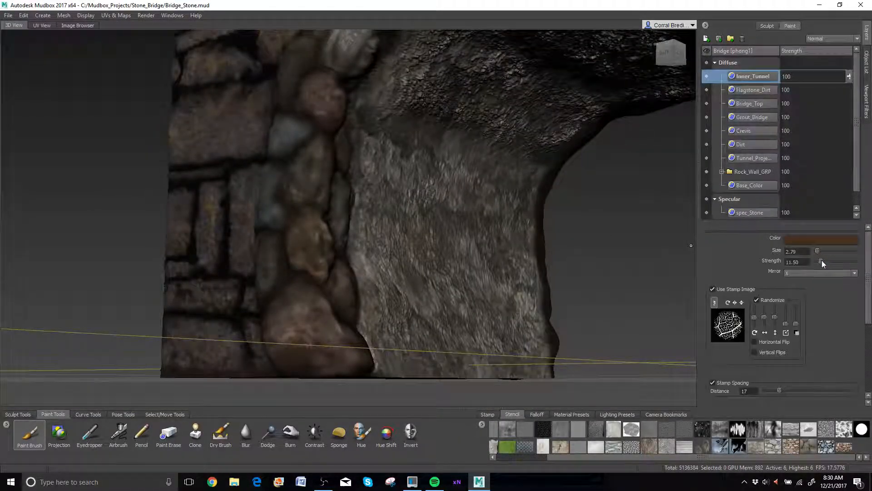
{"action": "left_click_drag", "start_coordinate": [821, 260], "coordinate": [819, 261]}
{"action": "middle_click_drag", "start_coordinate": [451, 189], "coordinate": [428, 238], "text": "alt"}
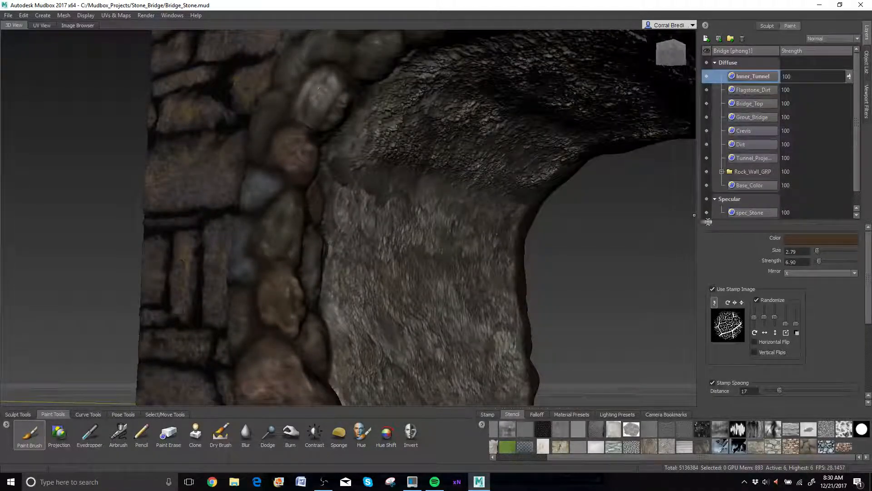
Paint alternating dark greenish grey and brown from the color history over the inner wall, around the seam between the two projections.
{"action": "left_click", "coordinate": [810, 239]}
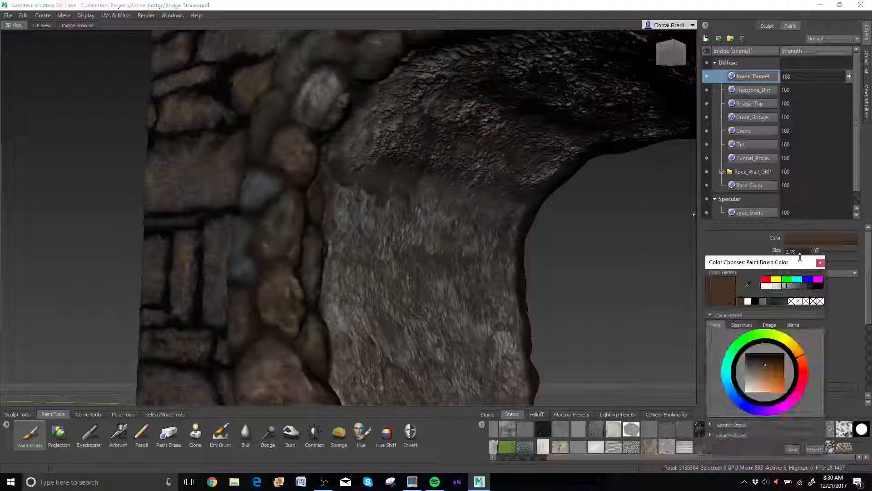
{"action": "left_click", "coordinate": [779, 301]}
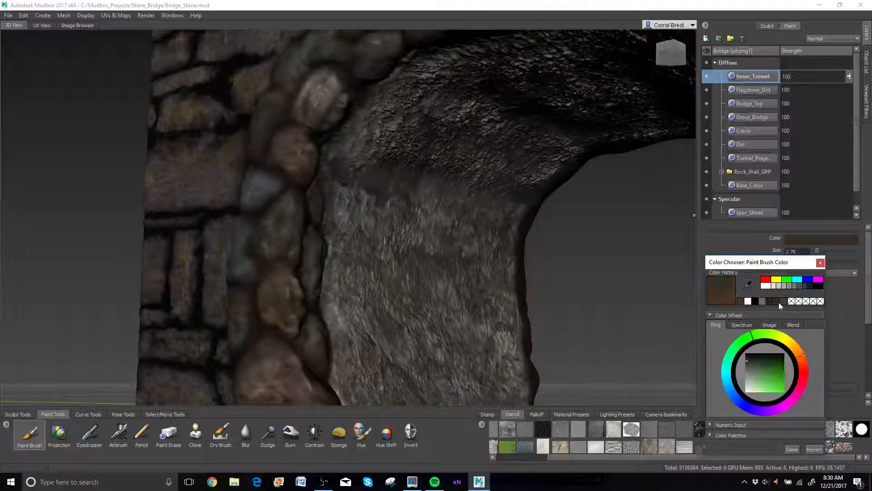
{"action": "left_click_drag", "start_coordinate": [509, 200], "coordinate": [459, 195]}
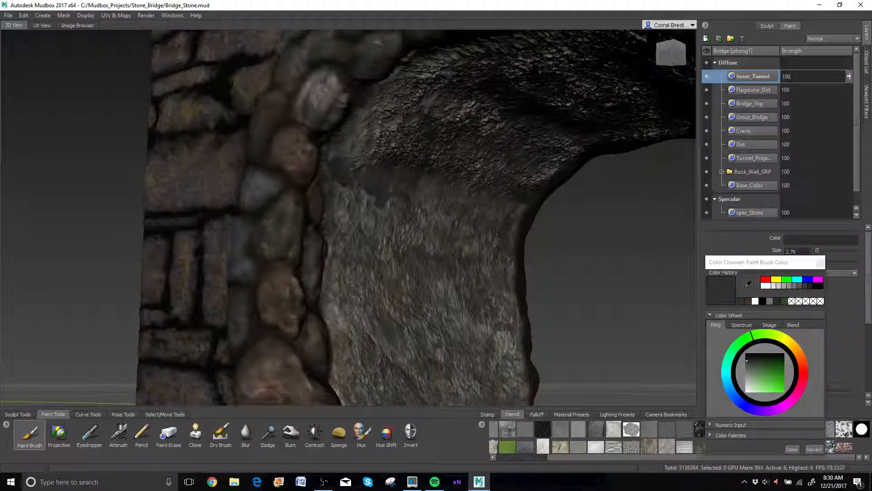
{"action": "left_click", "coordinate": [748, 302]}
{"action": "left_click", "coordinate": [393, 226]}
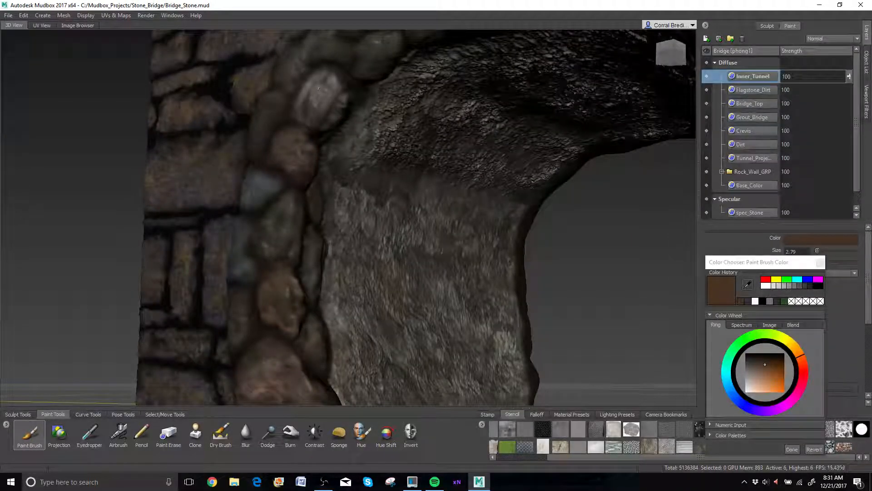
Paint the dark greenish grey over the seam and lower part of the inner wall, and close the color chooser.
{"action": "left_click", "coordinate": [747, 301]}
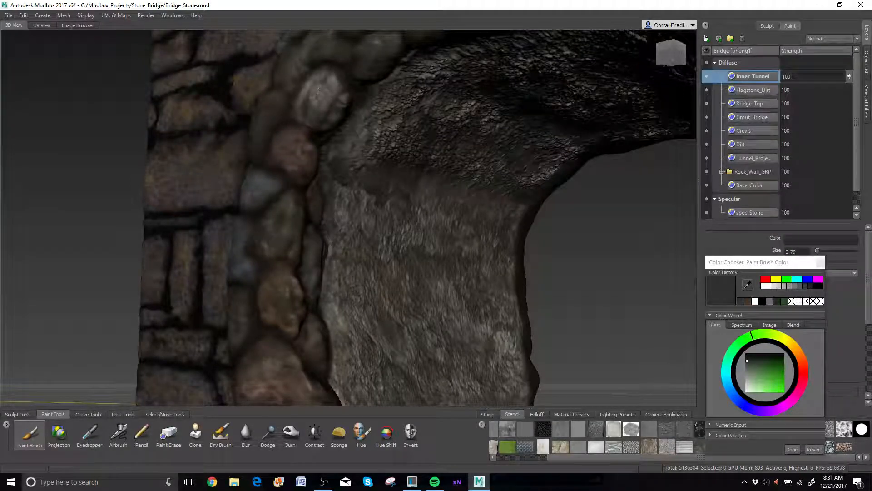
{"action": "middle_click_drag", "start_coordinate": [374, 359], "coordinate": [357, 249], "text": "alt"}
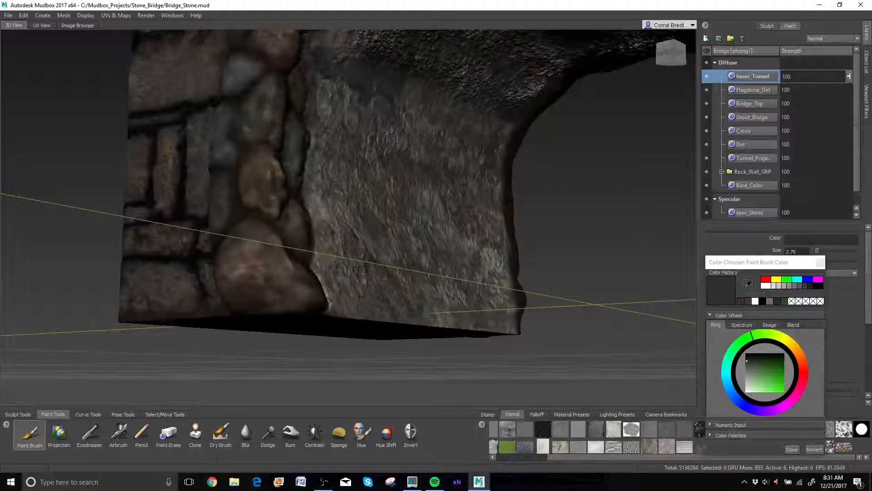
{"action": "key", "text": "q"}
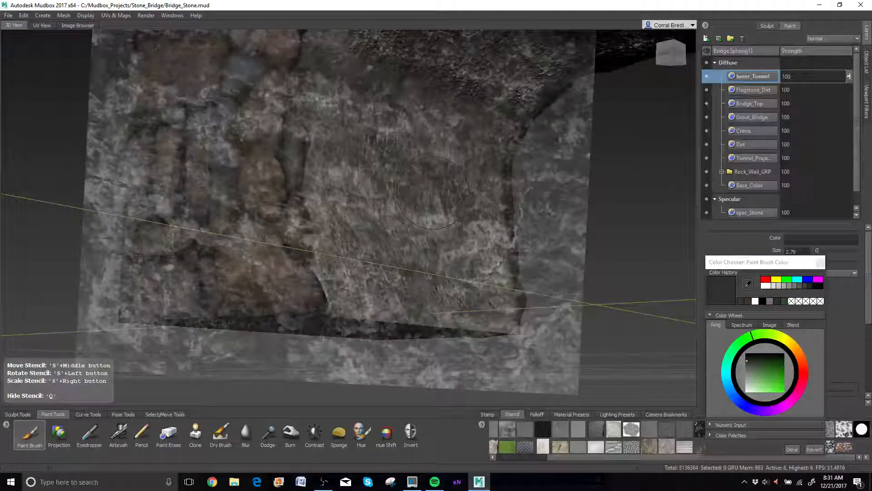
{"action": "key", "text": "q"}
{"action": "left_click", "coordinate": [820, 262]}
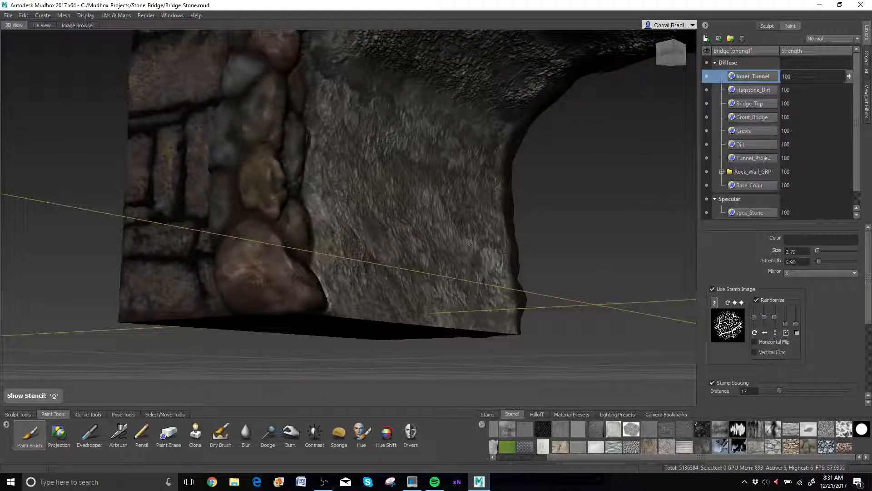
Examine the painted inner wall and the stone arch from several angles outside the bridge.
{"action": "right_click_drag", "start_coordinate": [470, 245], "coordinate": [386, 213], "text": "alt"}
{"action": "left_click_drag", "start_coordinate": [291, 178], "coordinate": [495, 200], "text": "alt"}
{"action": "left_click_drag", "start_coordinate": [457, 204], "coordinate": [313, 210], "text": "alt"}
{"action": "left_click_drag", "start_coordinate": [386, 207], "coordinate": [311, 165], "text": "alt"}
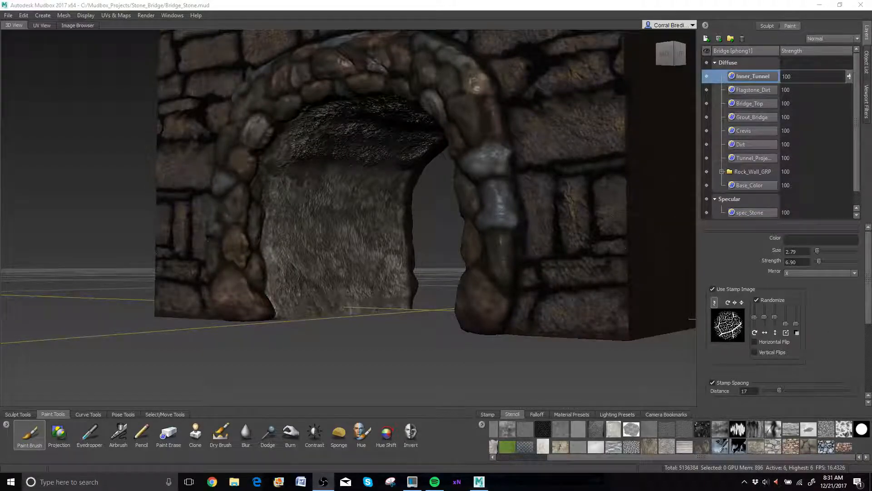
{"action": "left_click_drag", "start_coordinate": [364, 182], "coordinate": [430, 196], "text": "alt"}
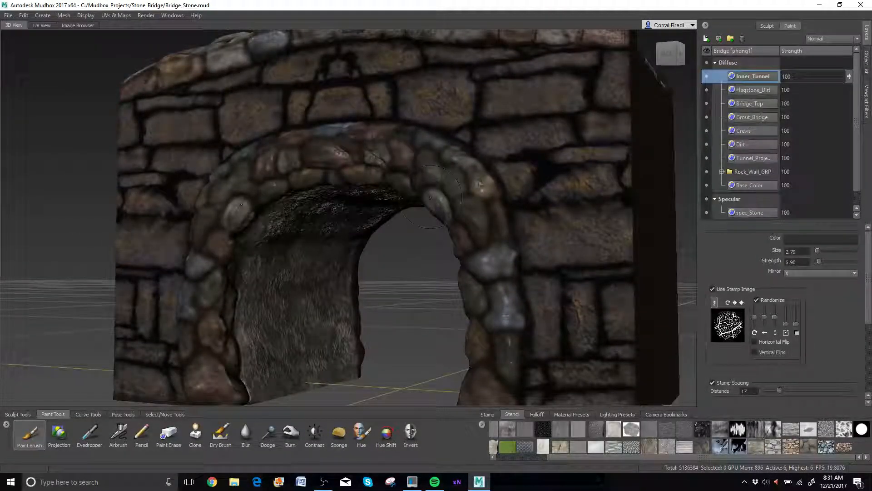